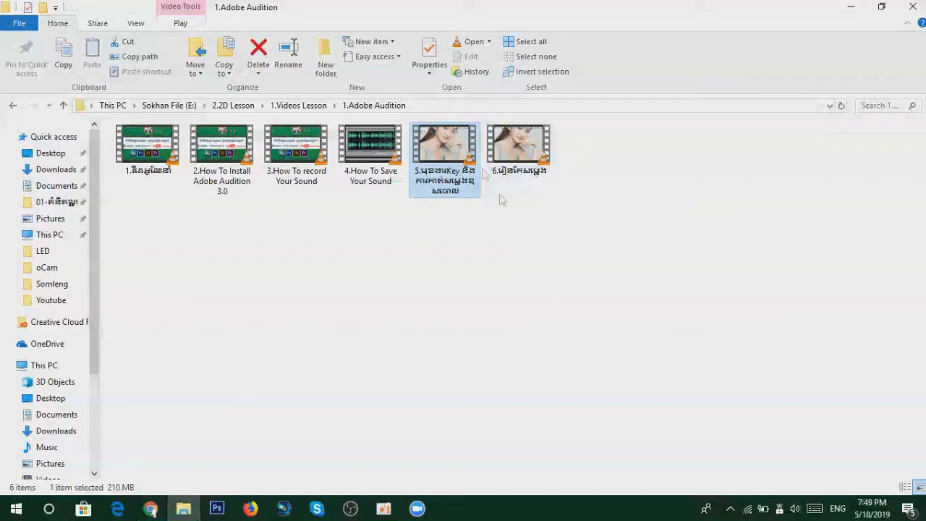
# Close the folder of Audition lesson videos, refresh the desktop and launch Adobe Audition 3.0
pyautogui.click(530, 131)
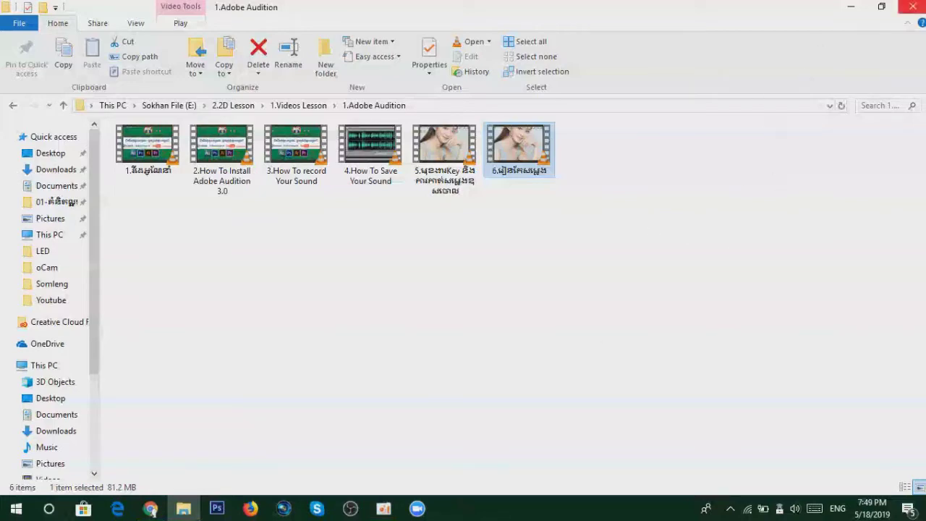
pyautogui.click(913, 6)
pyautogui.rightClick(330, 222)
pyautogui.click(365, 260)
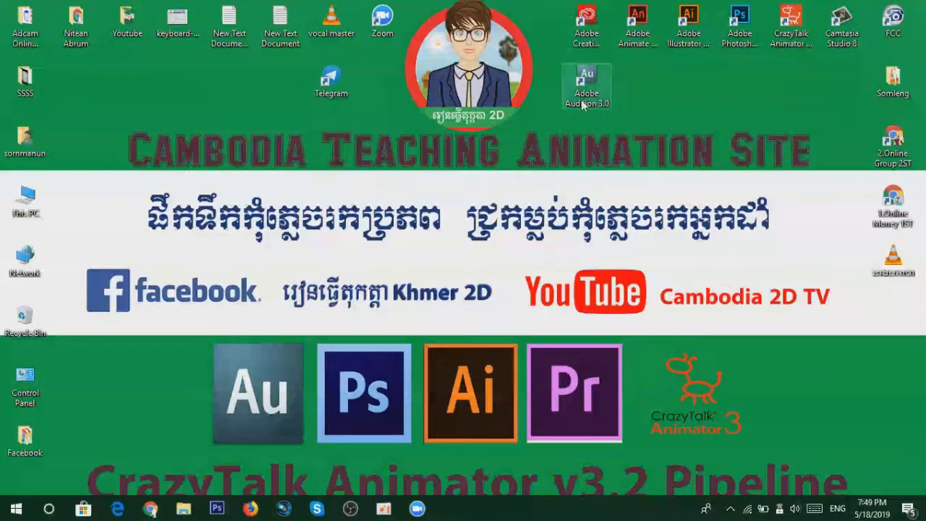
pyautogui.click(596, 85)
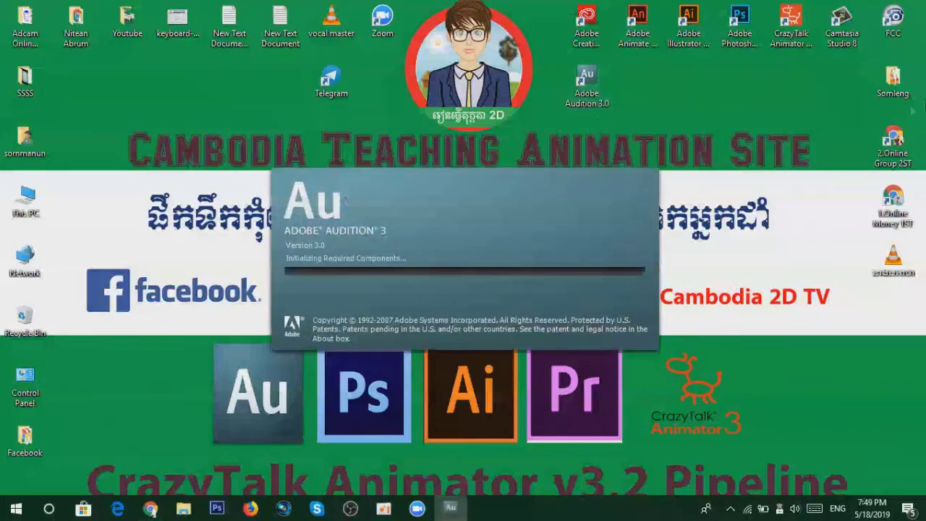
# Load the audio file A from the desktop's Somleng folder into Adobe Audition
pyautogui.doubleClick(892, 78)
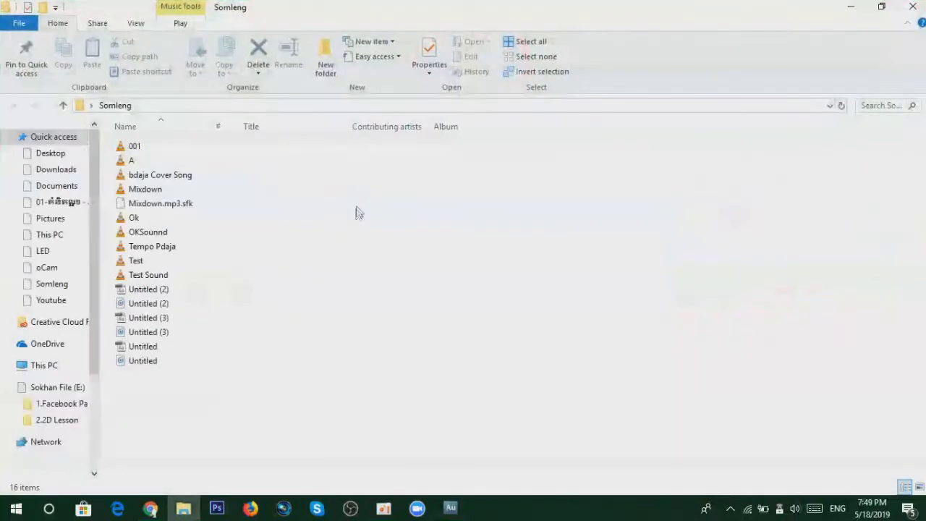
pyautogui.moveTo(145, 160); pyautogui.dragTo(81, 147)
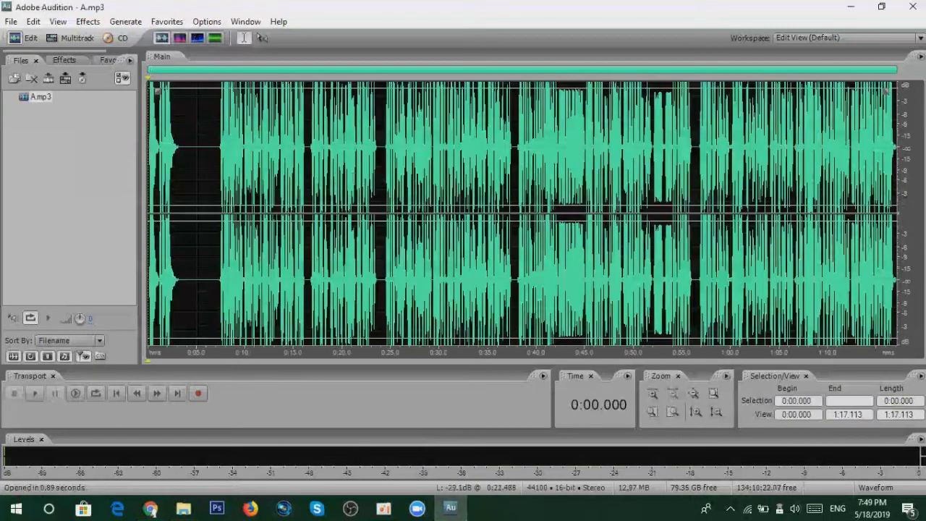
# Inspect the silent gap near the start of the waveform, placing the cursor at about 0:07.150
pyautogui.click(249, 144)
pyautogui.click(210, 144)
pyautogui.click(176, 141)
pyautogui.click(218, 121)
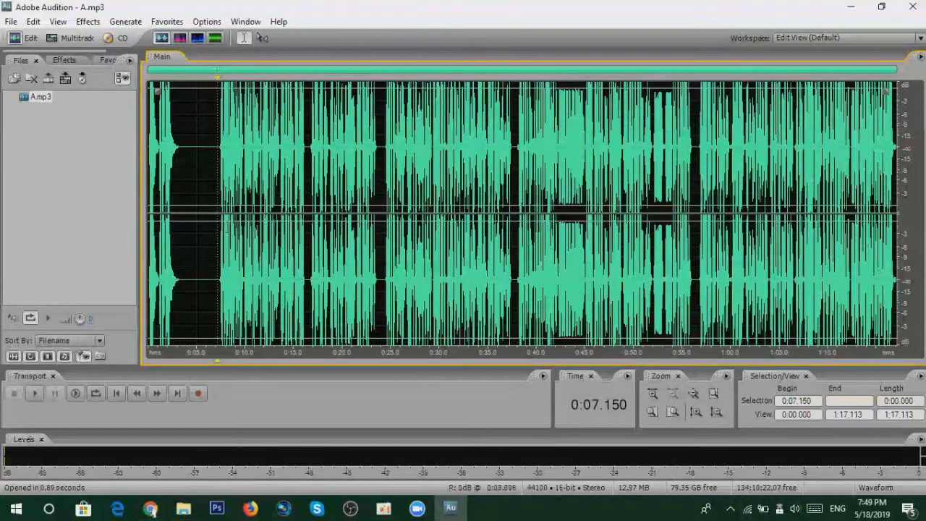
pyautogui.scroll(2, 214, 156)
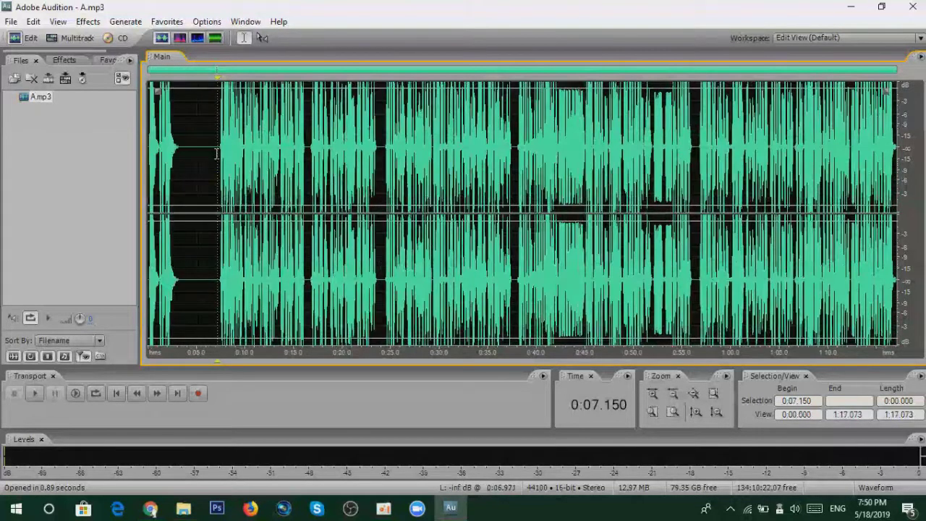
pyautogui.scroll(-2, 202, 160)
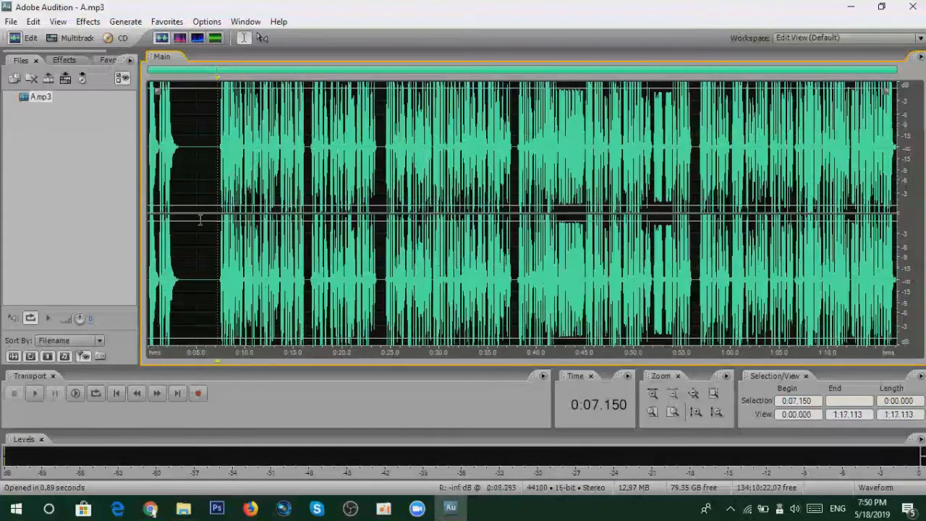
# Close the Somleng folder window behind Audition and restore Audition to full screen
pyautogui.doubleClick(751, 6)
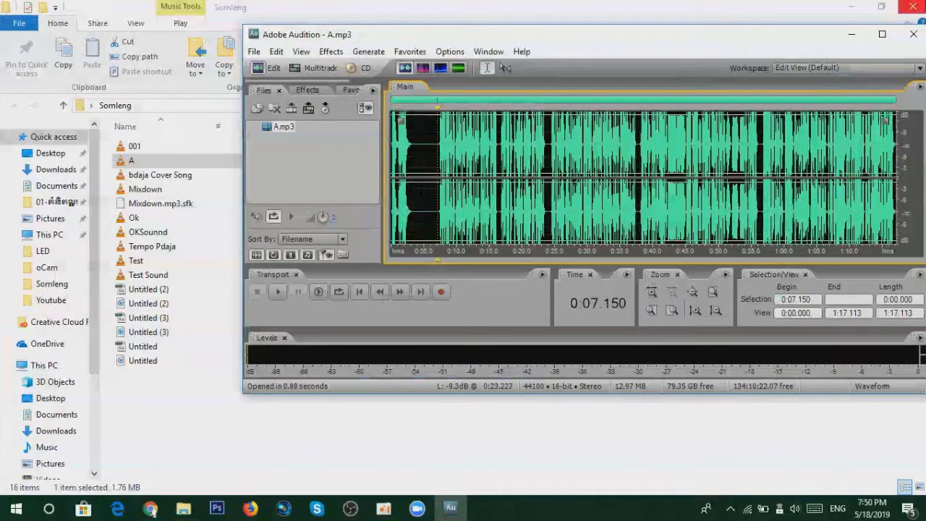
pyautogui.click(913, 6)
pyautogui.doubleClick(641, 37)
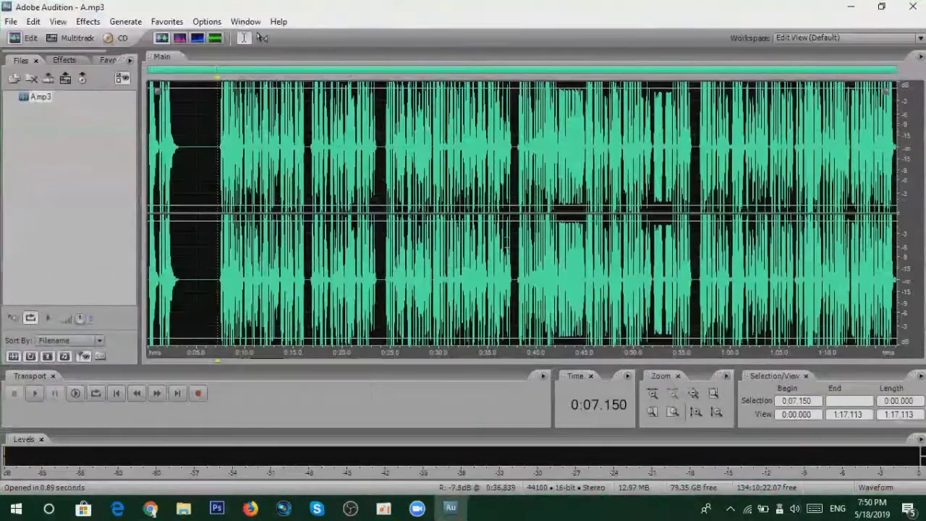
# Examine the sound passages of A.mp3 at close range and across the full waveform
pyautogui.scroll(3, 265, 217)
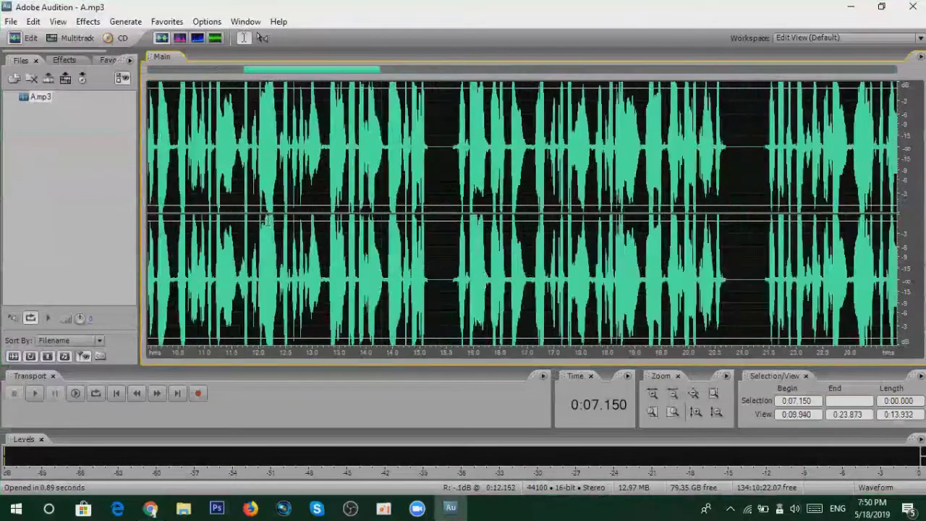
pyautogui.scroll(-3, 269, 192)
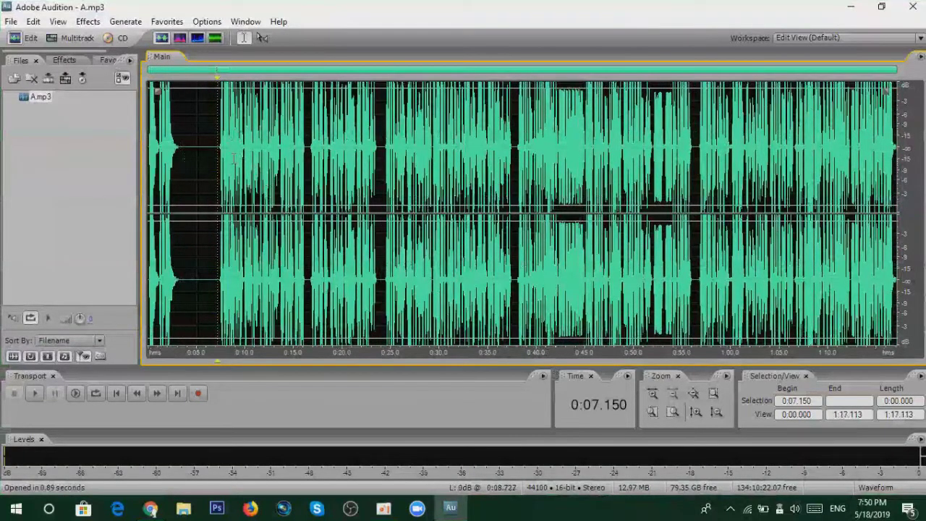
pyautogui.scroll(3, 233, 160)
pyautogui.scroll(-3, 230, 160)
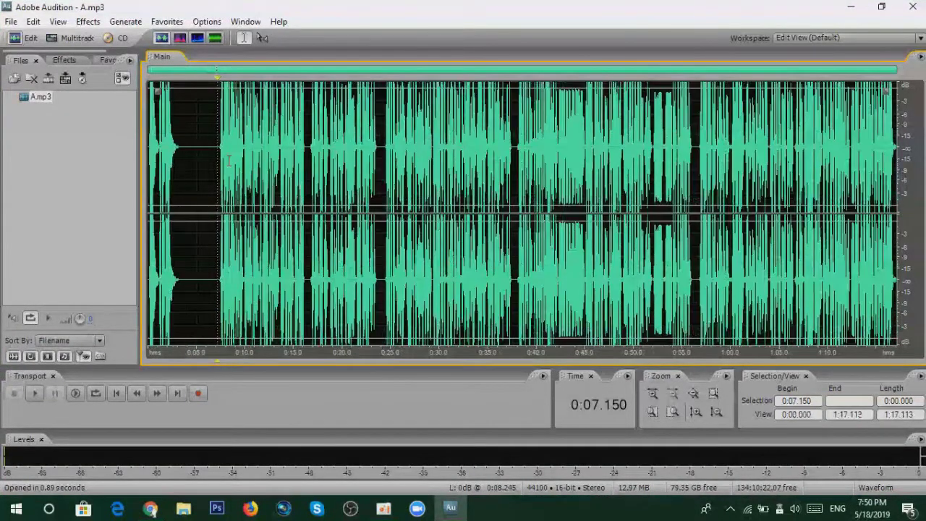
pyautogui.scroll(3, 228, 161)
pyautogui.scroll(-3, 228, 160)
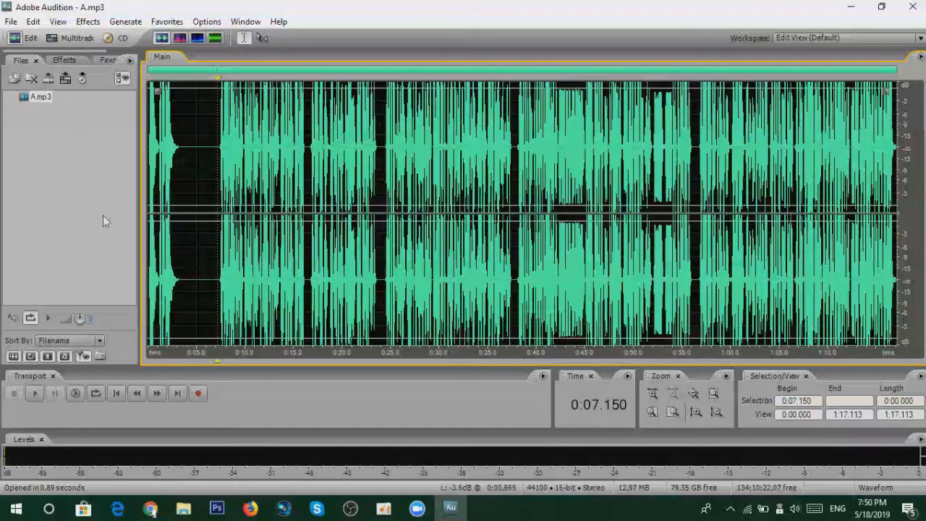
# Mark the passage from about 0:07.080 to 0:16.474 in the waveform and clear the selection
pyautogui.moveTo(178, 161); pyautogui.dragTo(150, 155)
pyautogui.moveTo(204, 141); pyautogui.dragTo(895, 138)
pyautogui.click(435, 122)
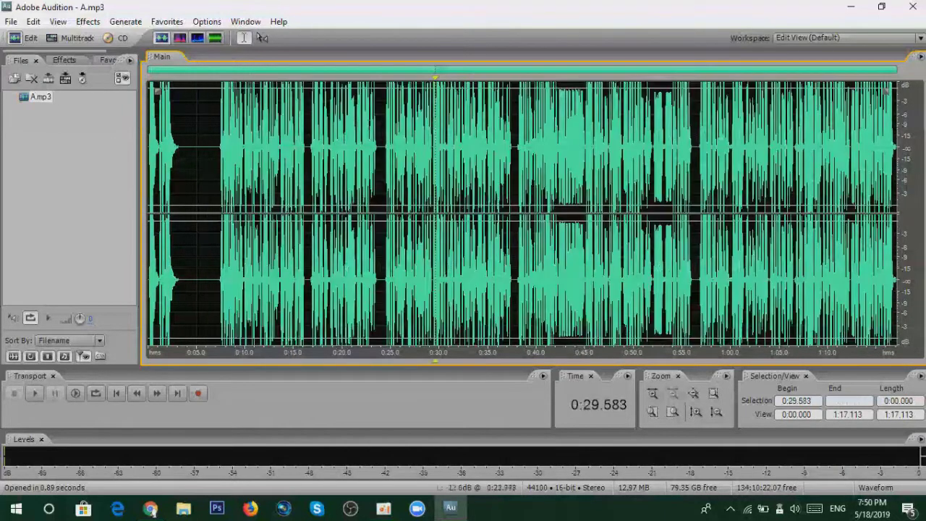
pyautogui.moveTo(216, 132); pyautogui.dragTo(310, 158)
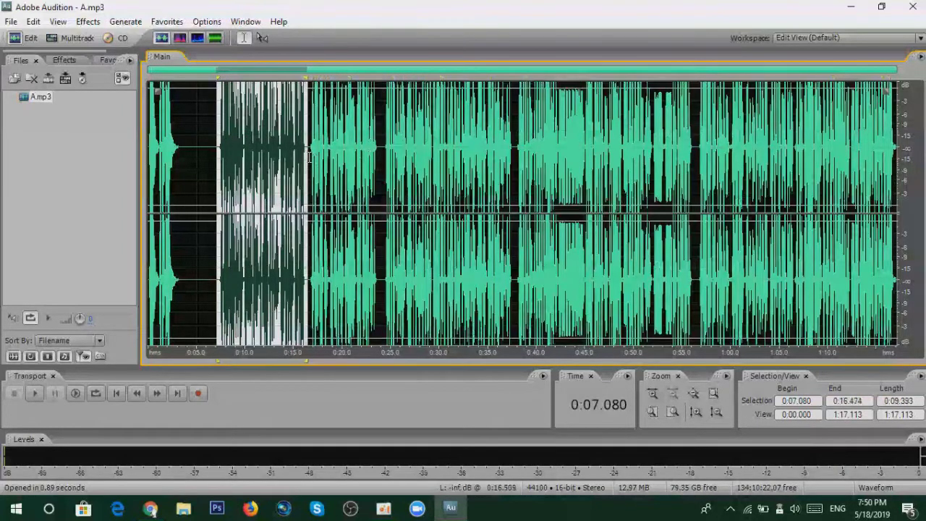
pyautogui.click(379, 160)
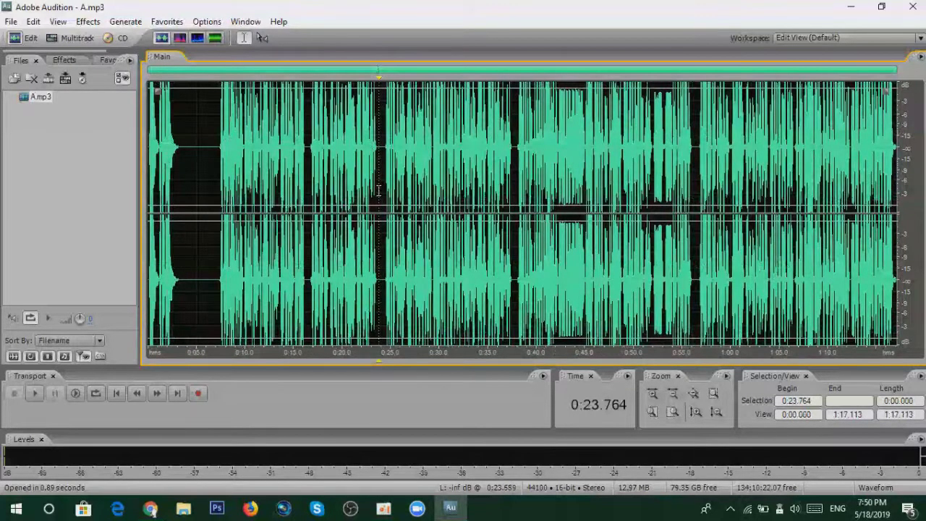
pyautogui.click(523, 155)
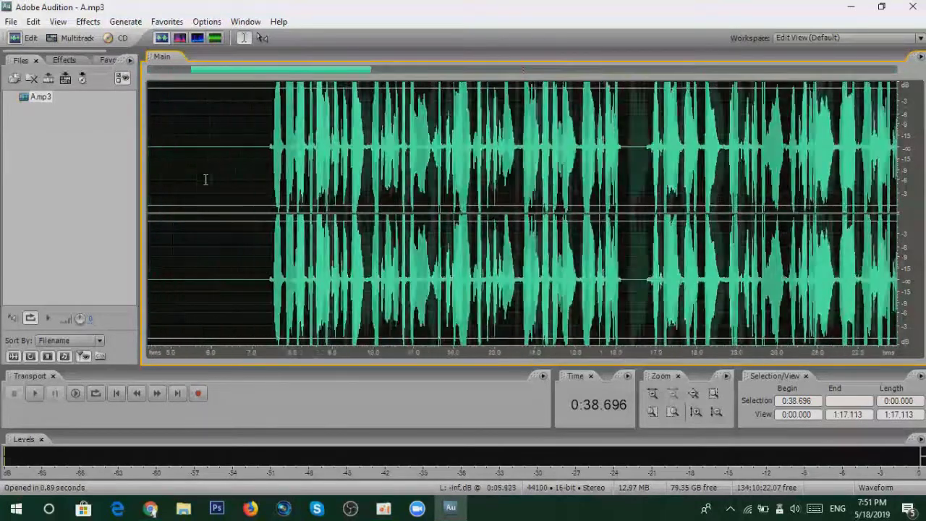
# Inspect the waveform's pauses, placing the cursor at about 0:03.224 in the first silent gap
pyautogui.scroll(3, 463, 206)
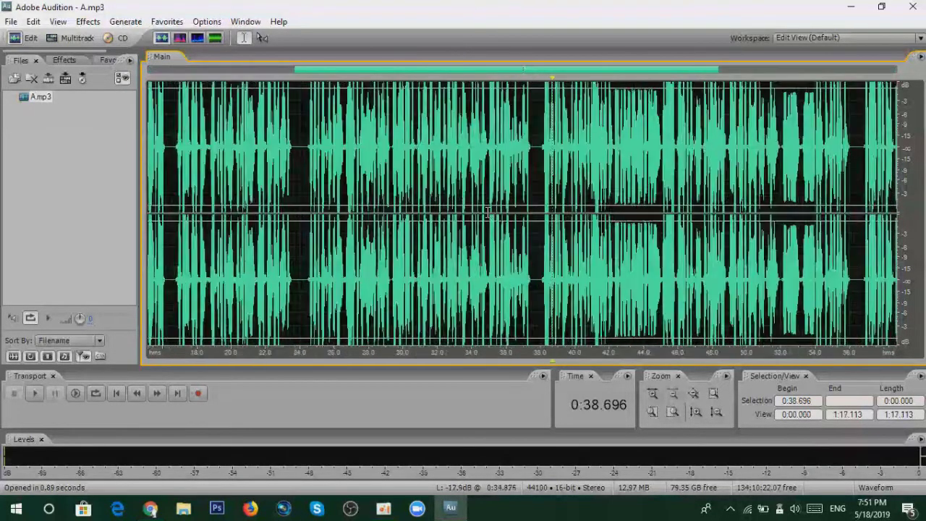
pyautogui.scroll(-3, 296, 282)
pyautogui.click(217, 145)
pyautogui.doubleClick(200, 152)
pyautogui.click(216, 152)
pyautogui.click(180, 154)
# Switch to the multitrack view and look through its empty tracks, ending on Track 2 at about 0:01.380
pyautogui.click(30, 98)
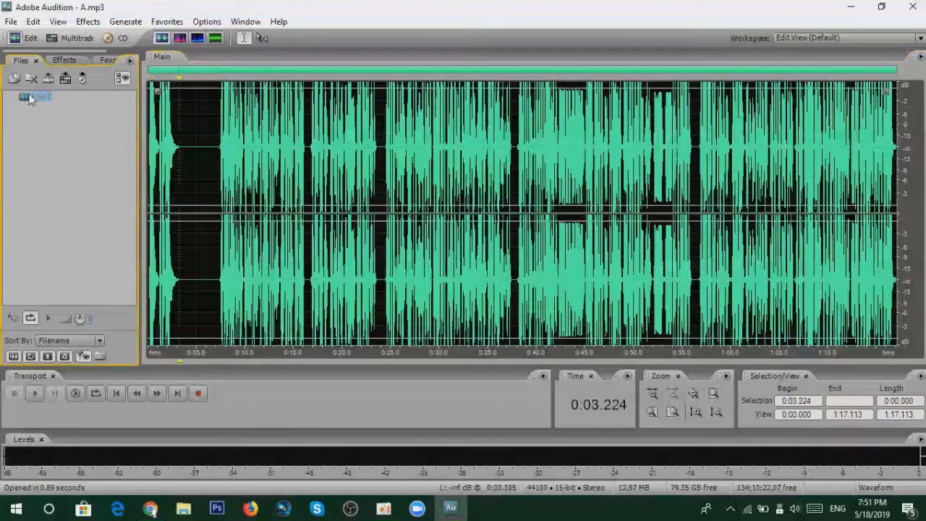
pyautogui.click(68, 38)
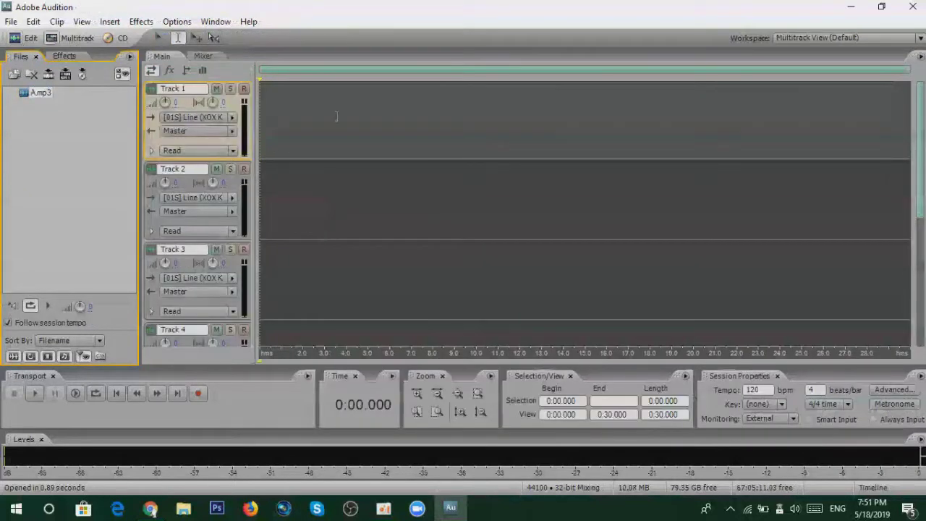
pyautogui.click(309, 108)
pyautogui.scroll(-4, 315, 217)
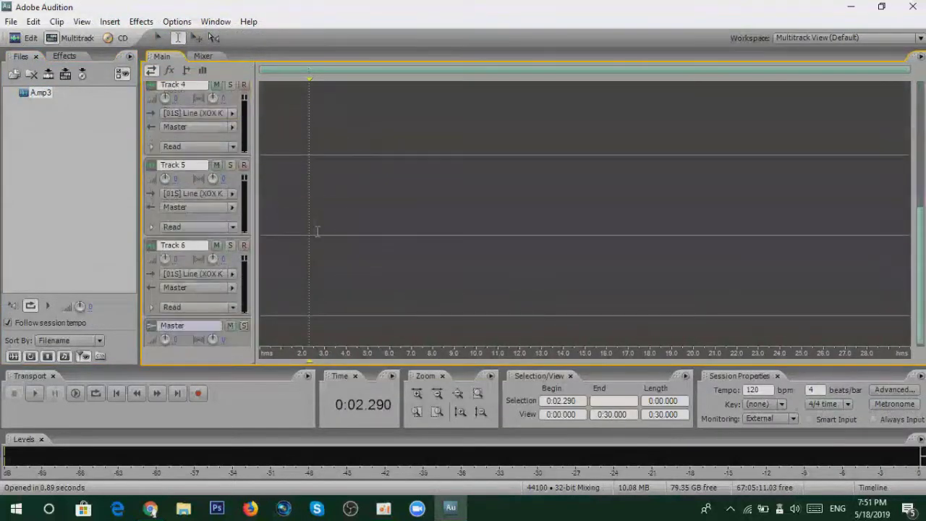
pyautogui.scroll(4, 311, 224)
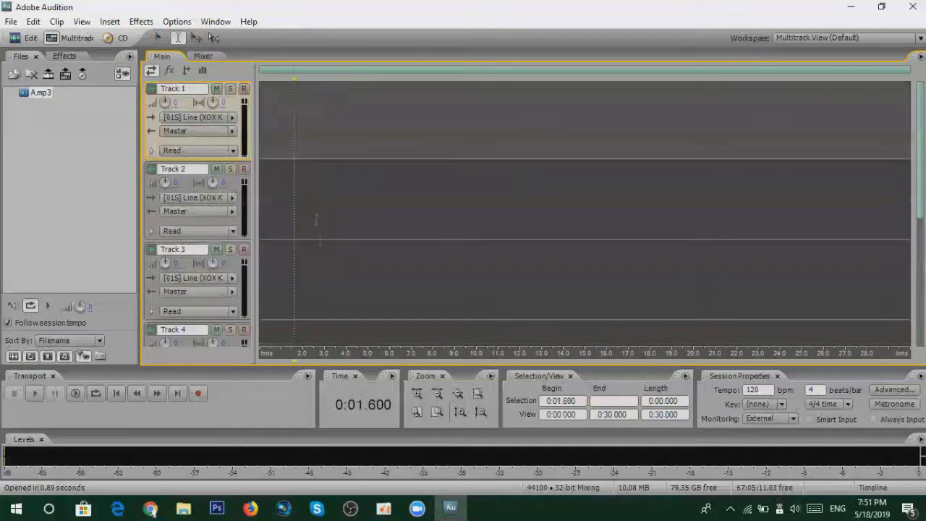
pyautogui.click(319, 266)
pyautogui.click(290, 199)
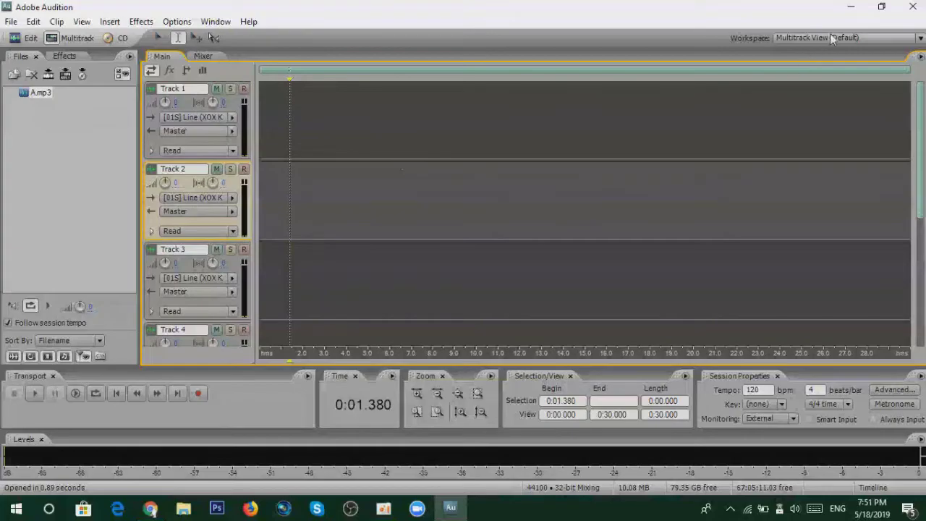
# Minimize Audition, switch to Chrome and search YouTube for "សម្លេងខ្លុយខ្មែរ"
pyautogui.click(851, 6)
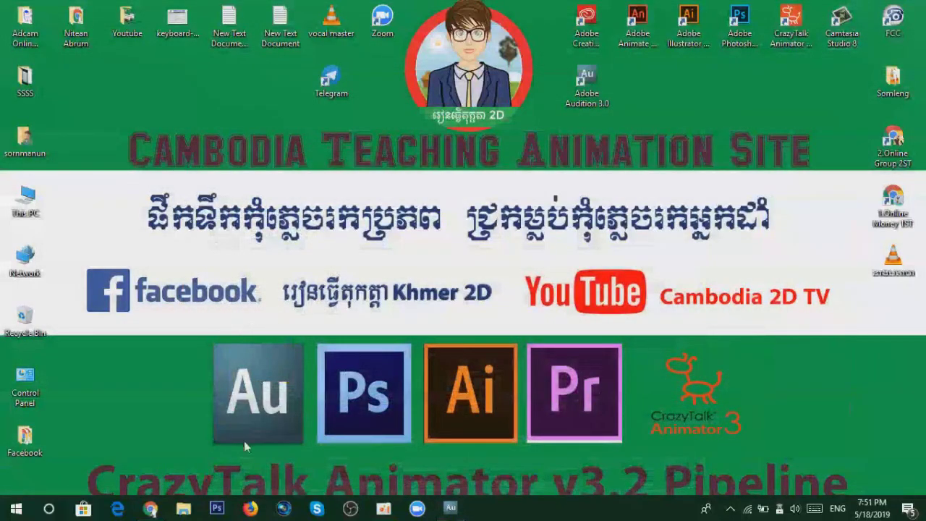
pyautogui.click(151, 508)
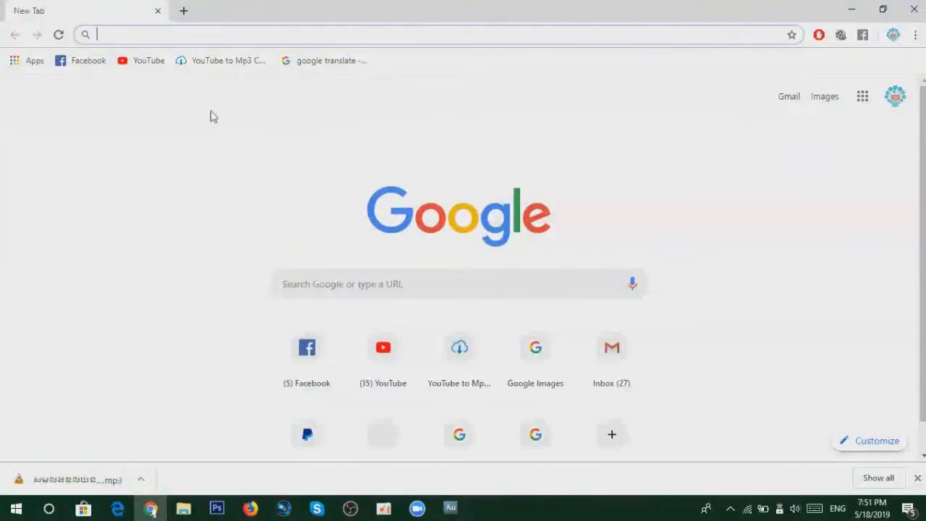
pyautogui.click(163, 62)
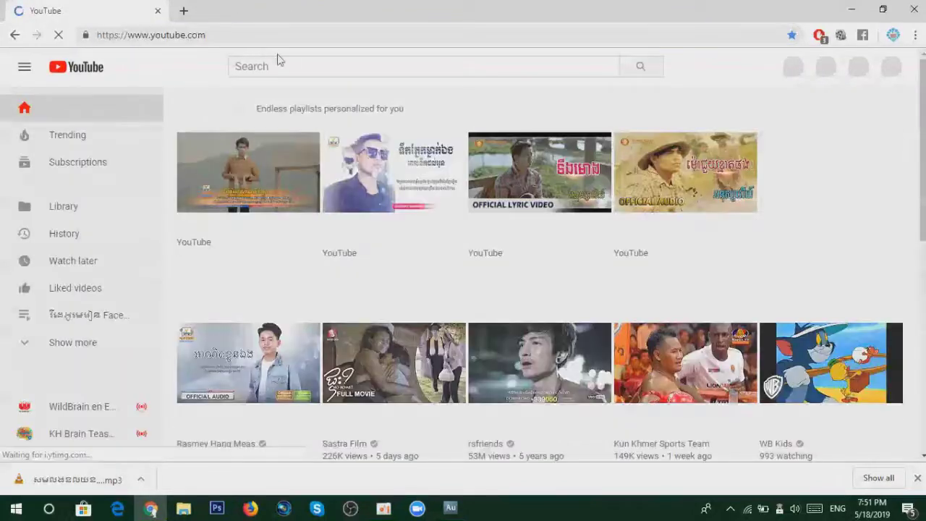
pyautogui.click(293, 64)
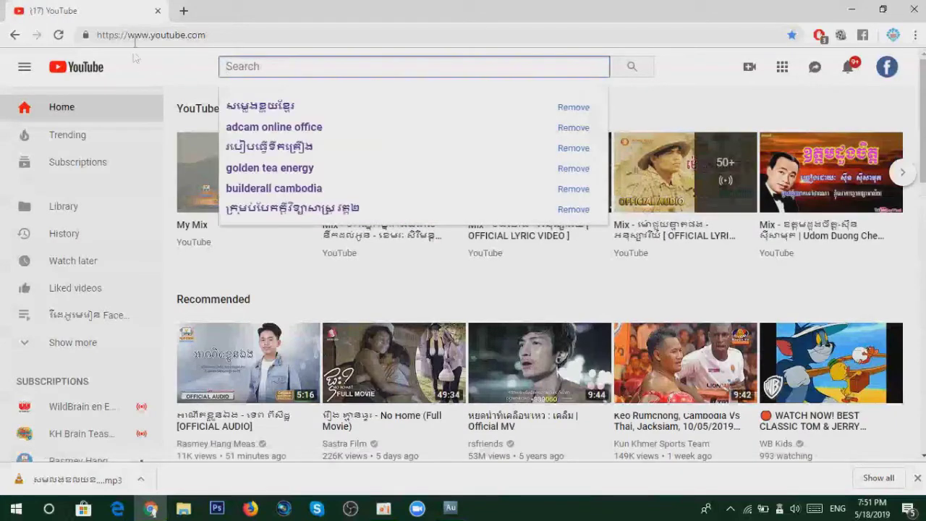
pyautogui.click(259, 110)
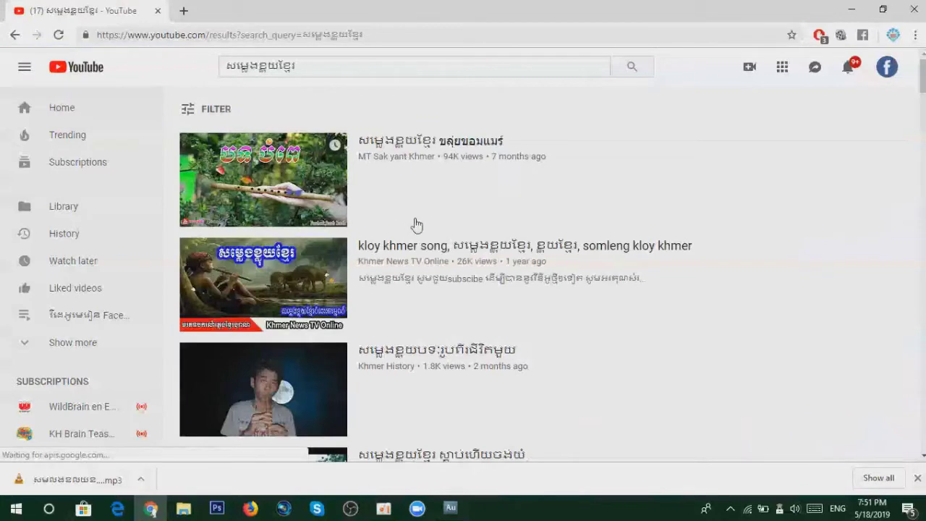
# Play the first Khmer flute video in the results from near its beginning
pyautogui.scroll(-3, 452, 222)
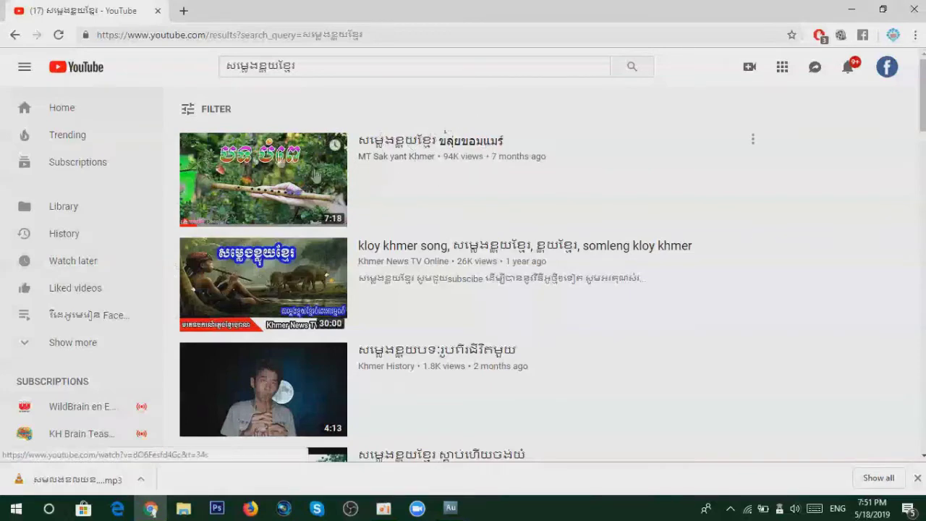
pyautogui.click(444, 145)
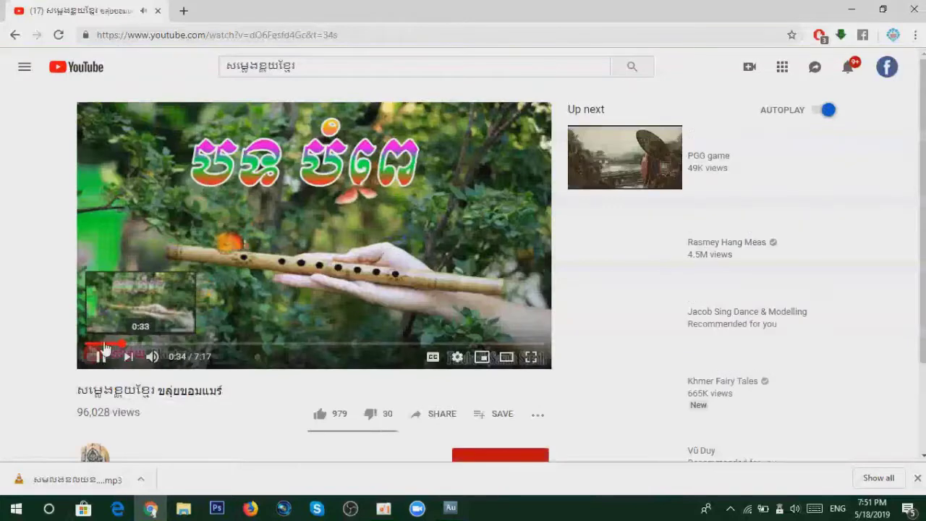
pyautogui.click(105, 346)
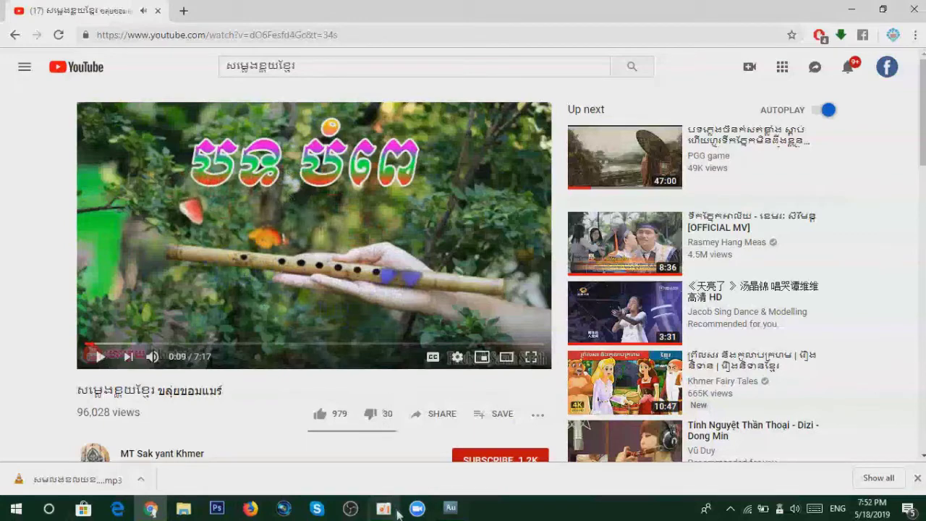
# Switch to Audition, reopen A.mp3 in the waveform edit view and return to the YouTube video in Chrome
pyautogui.click(448, 506)
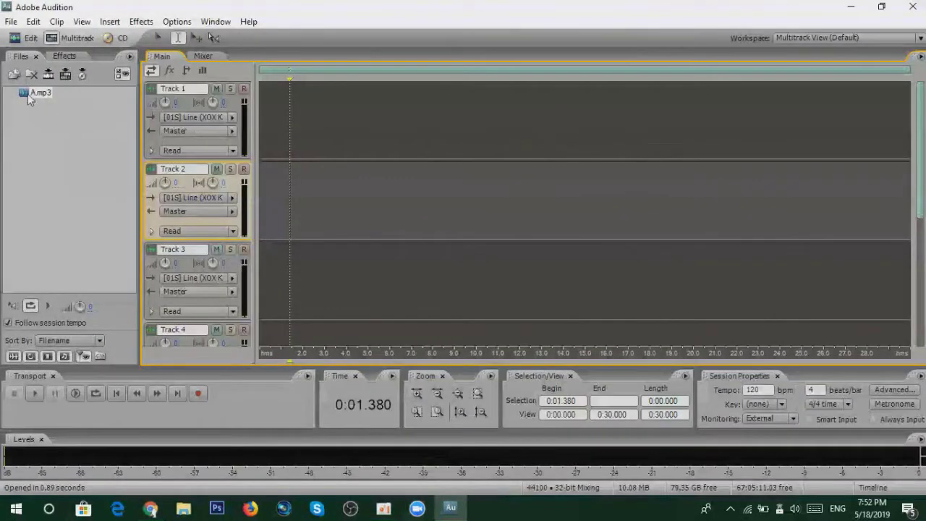
pyautogui.doubleClick(29, 98)
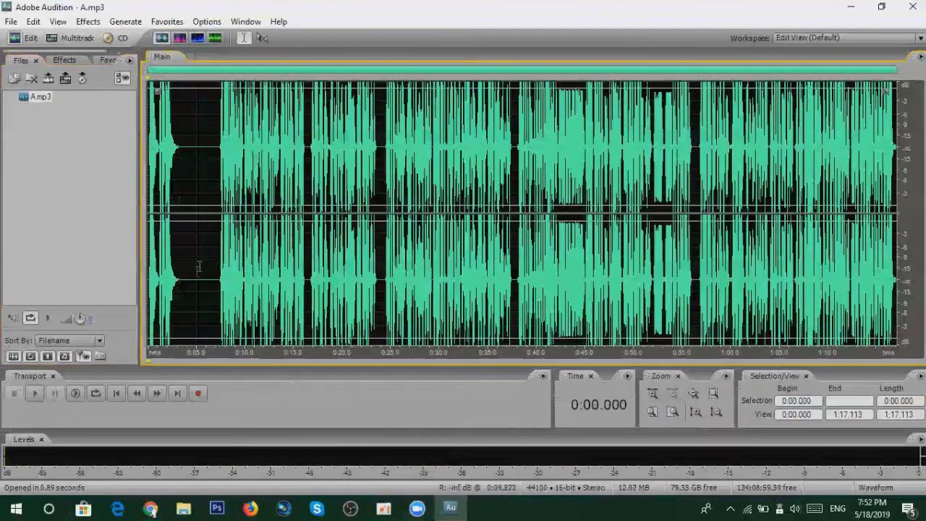
pyautogui.click(150, 509)
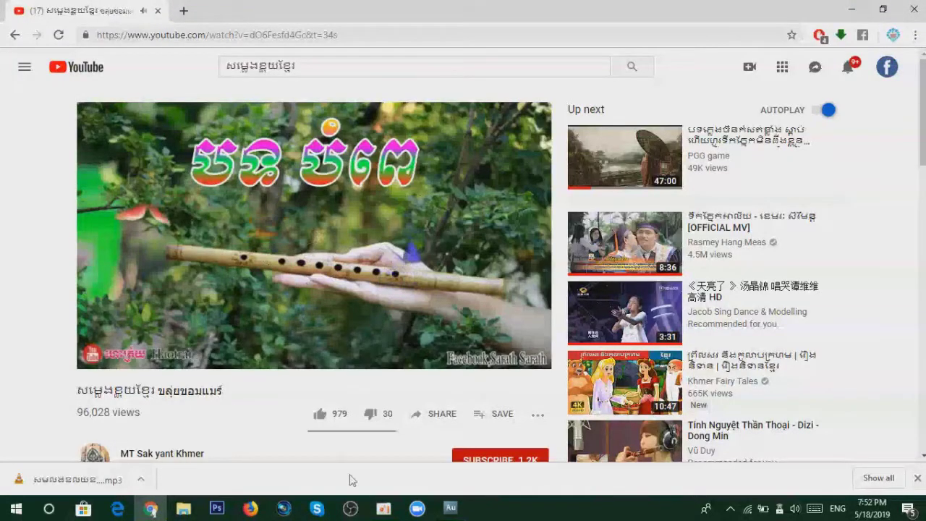
# Switch to Audition and listen to A.mp3, placing the cursor at about 0:07.010 before stopping playback
pyautogui.click(451, 508)
pyautogui.press('space')
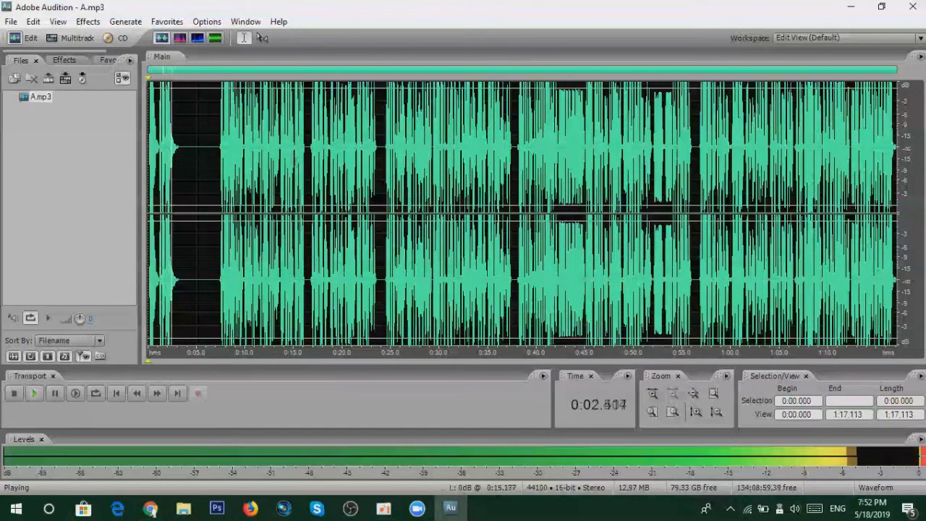
pyautogui.click(216, 125)
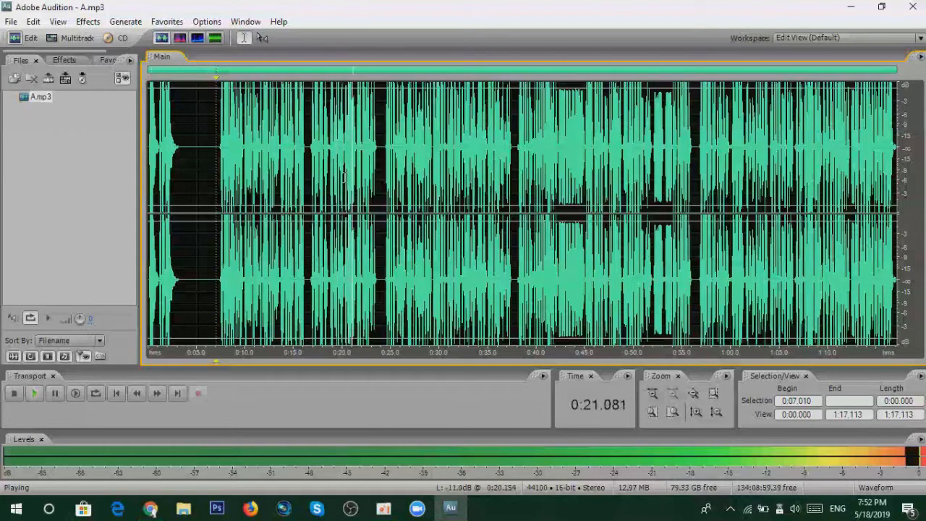
pyautogui.press('space')
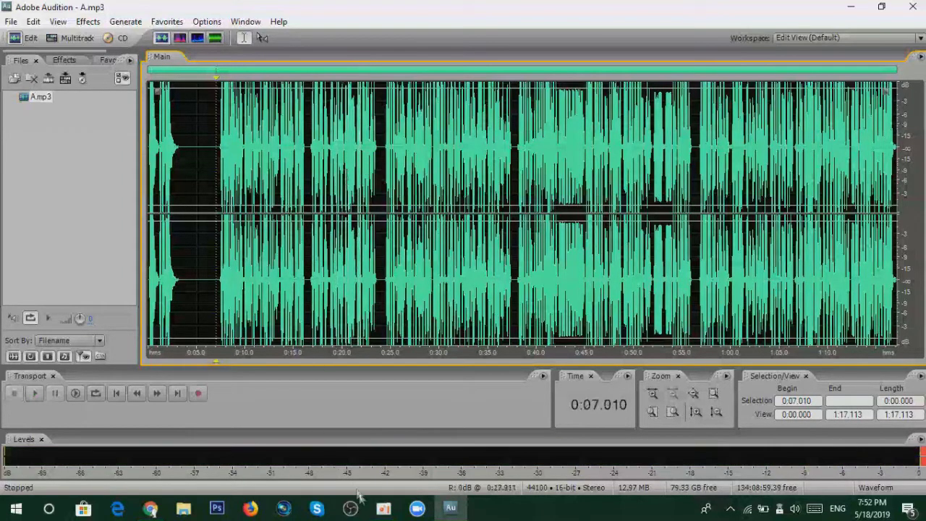
# Return to the flute video in Chrome, pause it and copy its full URL
pyautogui.click(150, 508)
pyautogui.click(330, 280)
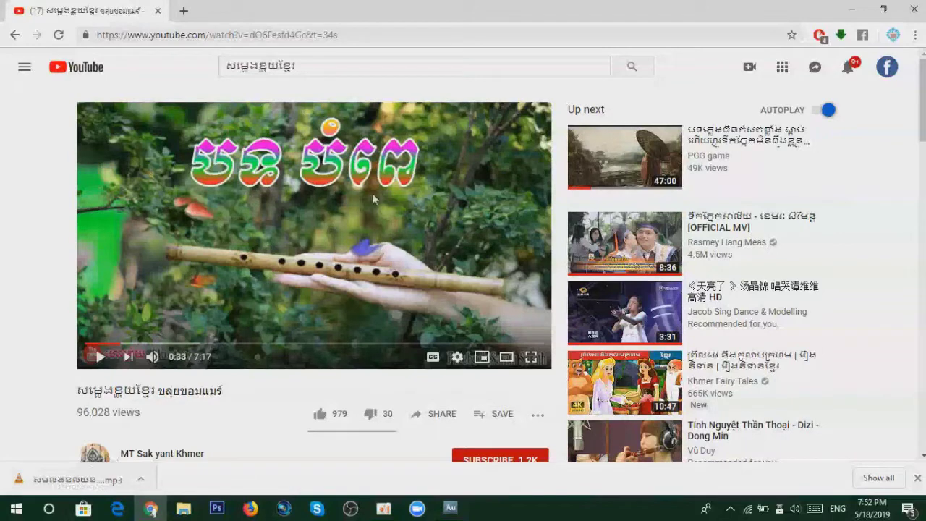
pyautogui.click(345, 33)
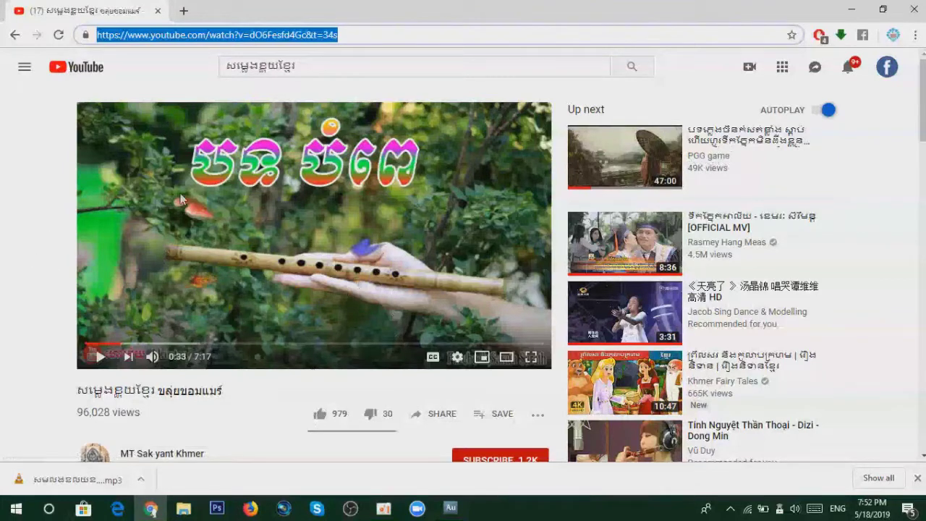
pyautogui.rightClick(187, 38)
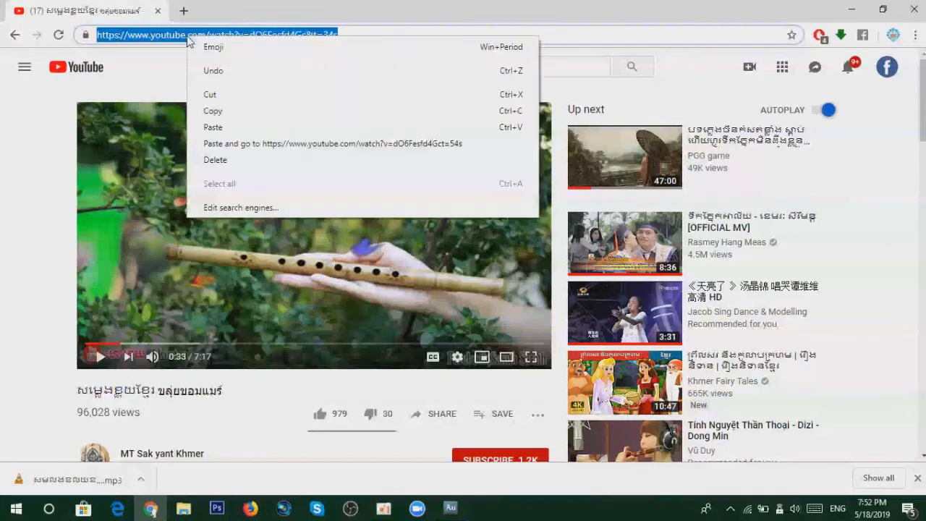
pyautogui.click(214, 112)
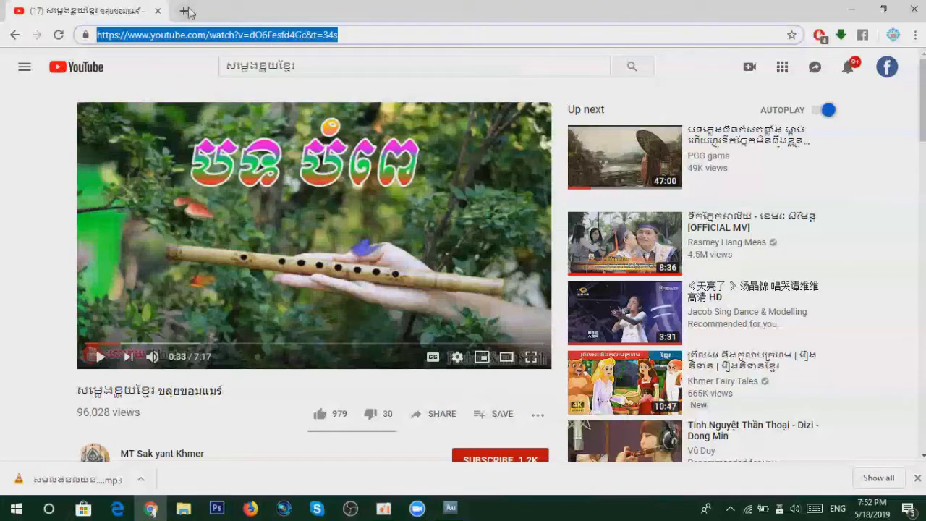
# Search Google for "youtube to mp3" in a new browser tab
pyautogui.click(186, 11)
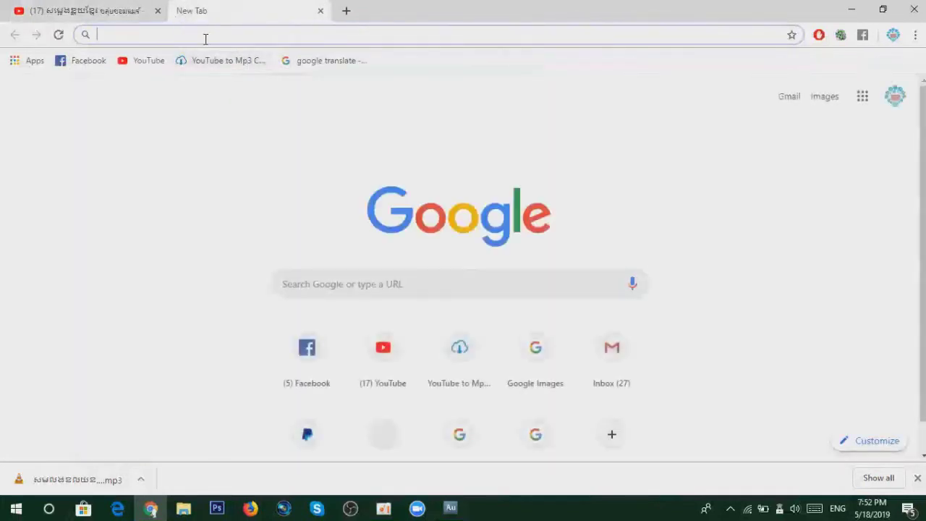
pyautogui.write('y')
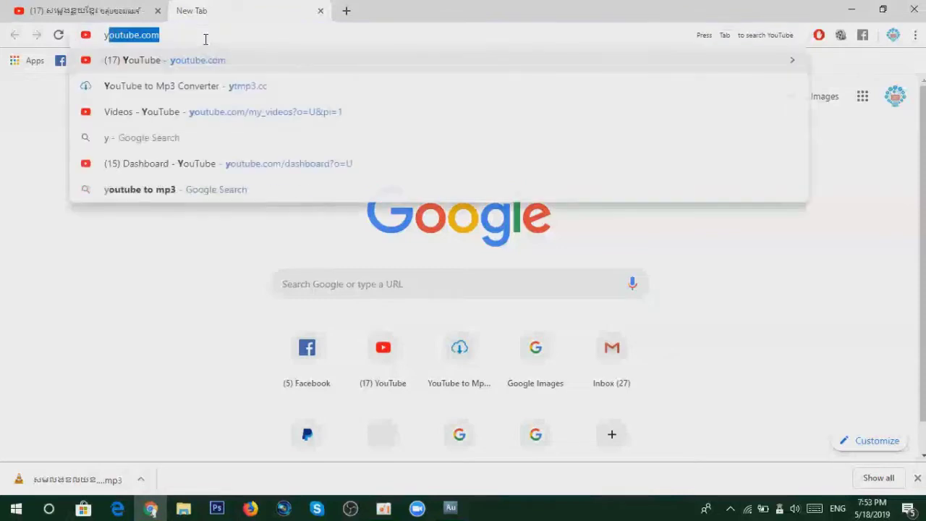
pyautogui.write('ou tub')
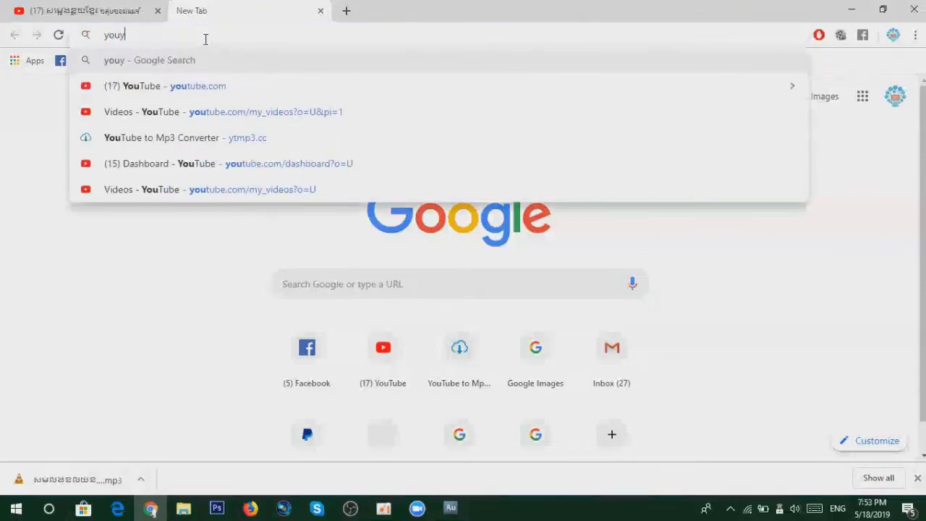
pyautogui.write(' e')
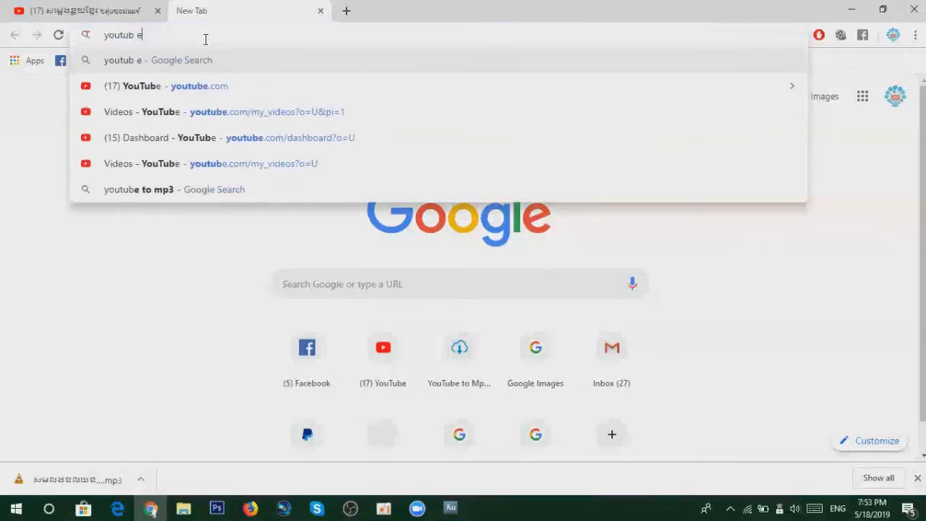
pyautogui.press('BackSpace')
pyautogui.press('BackSpace')
pyautogui.write('e to mp')
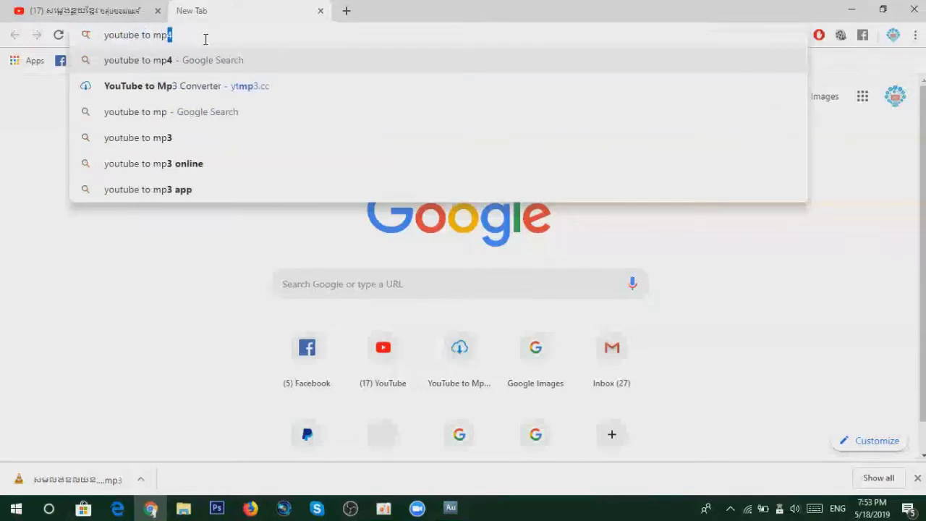
pyautogui.write('3')
pyautogui.press('Return')
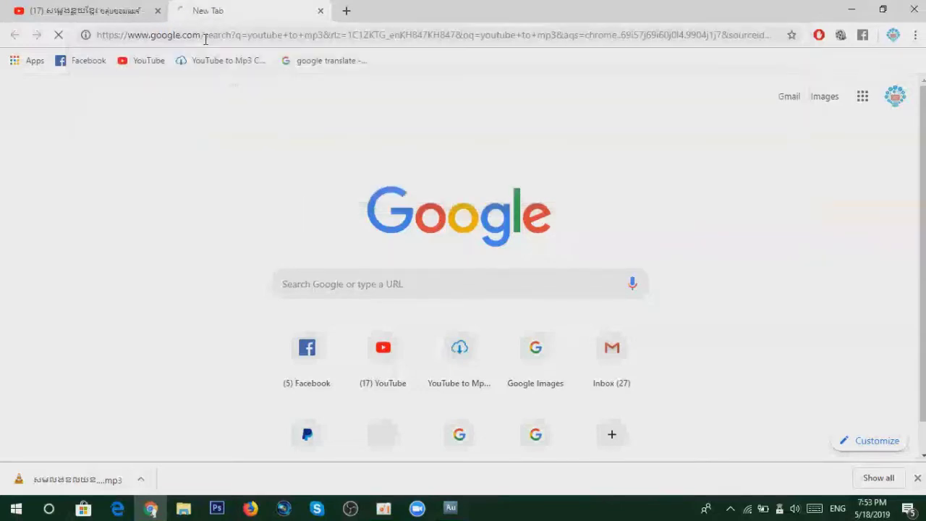
# Open the YouTube to Mp3 Converter result at ytmp3.cc
pyautogui.scroll(-5, 243, 264)
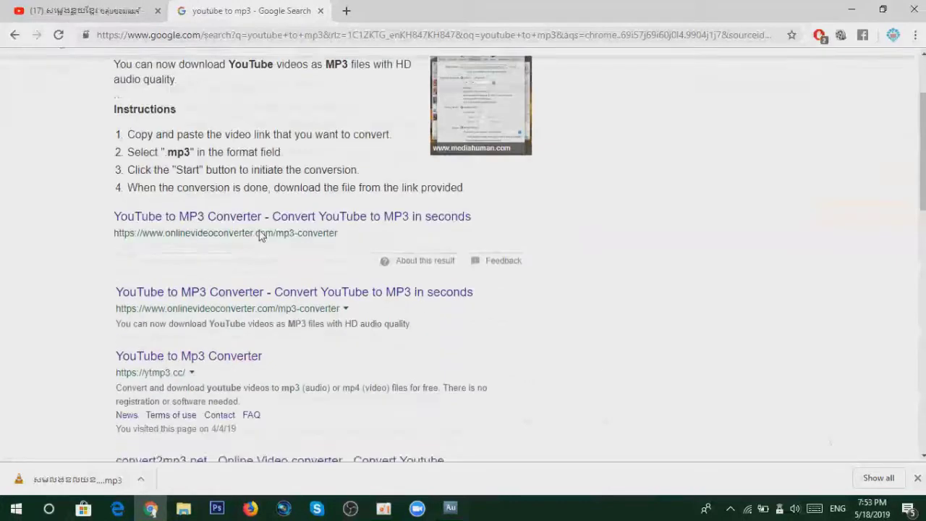
pyautogui.scroll(1, 205, 168)
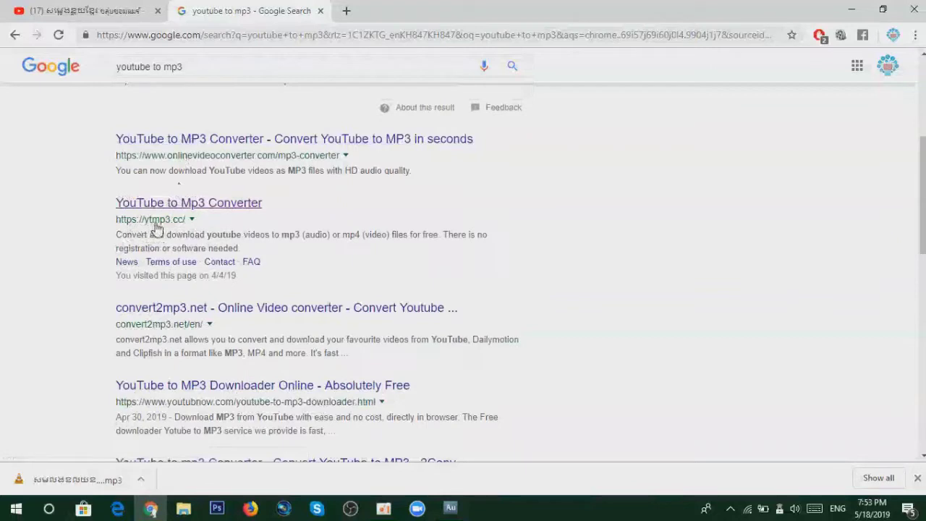
pyautogui.click(211, 205)
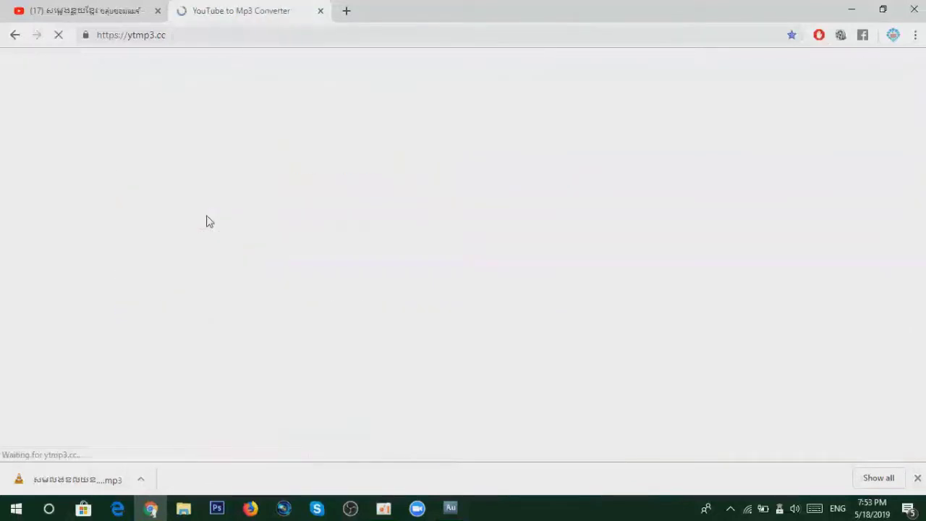
# Save the converter page's bookmark in the Bookmarks bar and reopen ytmp3.cc from it in a new tab, closing the duplicate
pyautogui.click(791, 36)
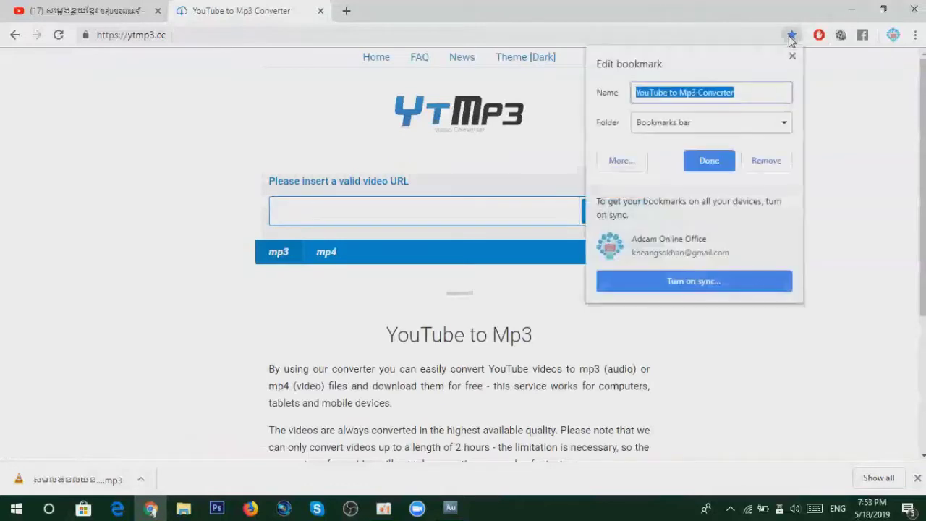
pyautogui.click(727, 162)
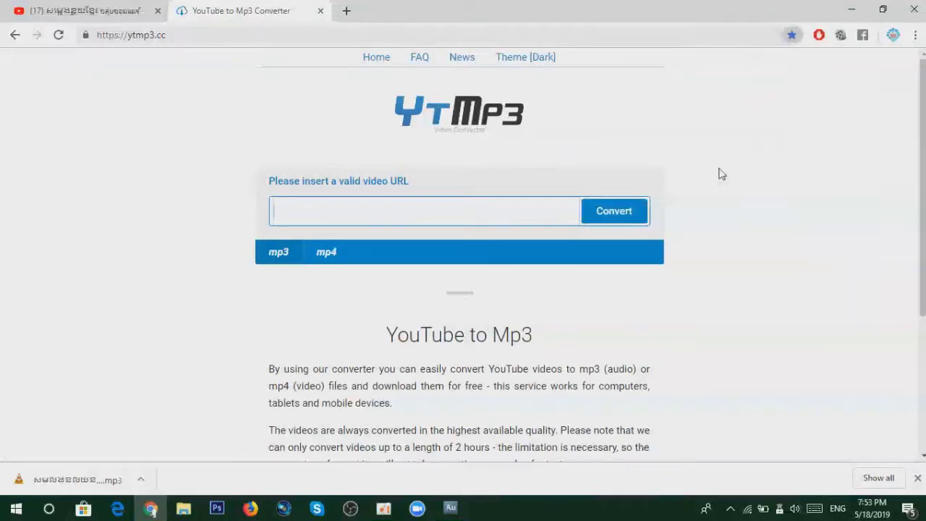
pyautogui.click(346, 10)
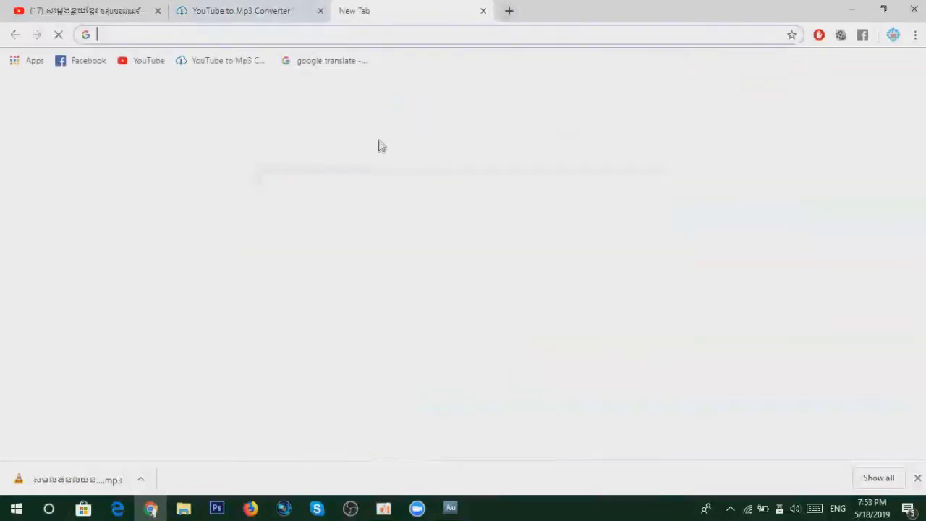
pyautogui.click(226, 62)
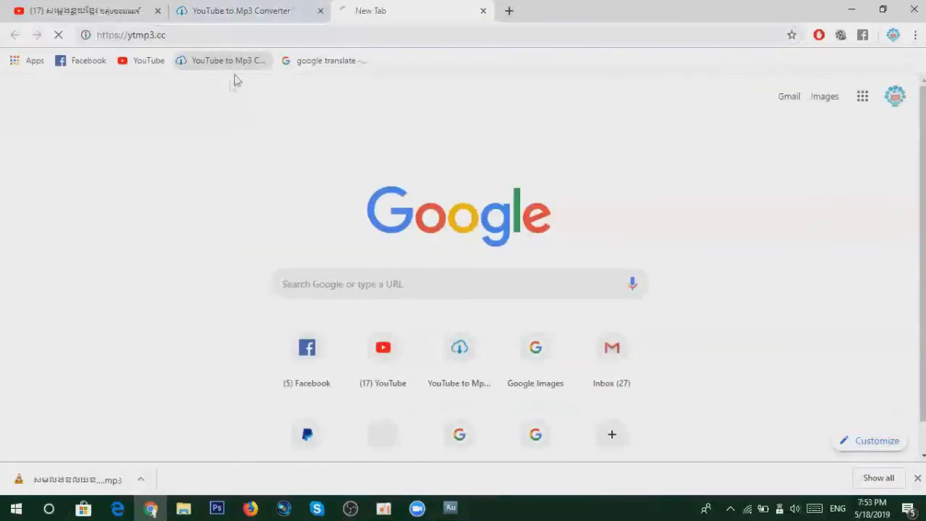
pyautogui.click(321, 12)
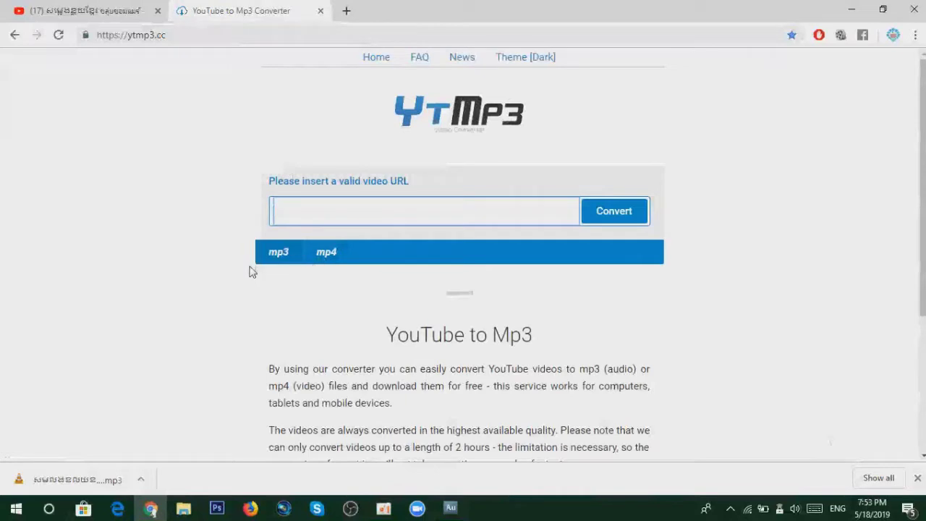
# Select mp3 as the output format and paste the copied YouTube link into the video URL field
pyautogui.click(279, 261)
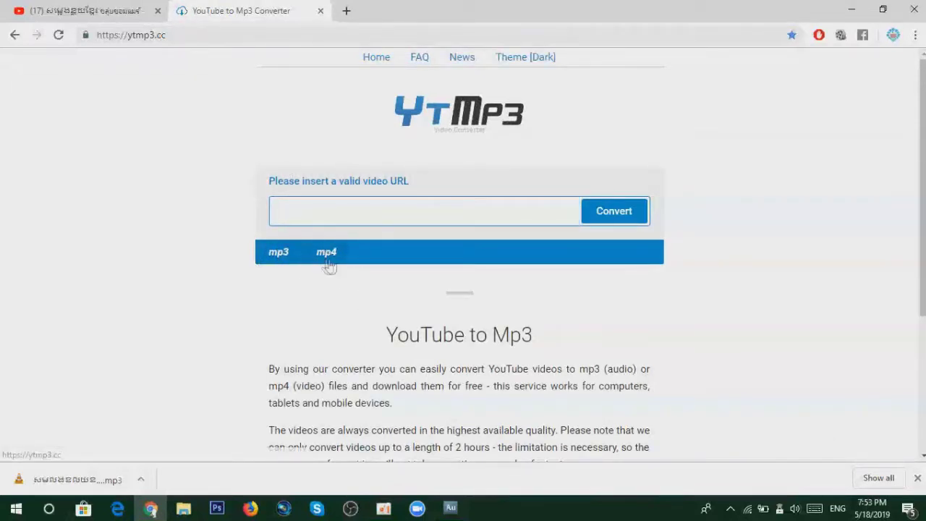
pyautogui.click(123, 9)
pyautogui.click(242, 16)
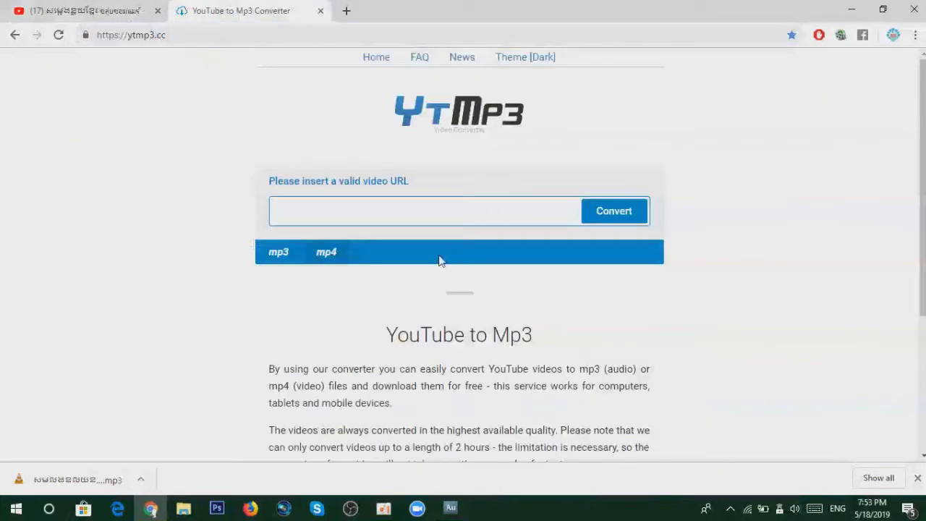
pyautogui.rightClick(323, 202)
pyautogui.click(297, 261)
pyautogui.rightClick(303, 217)
pyautogui.click(326, 315)
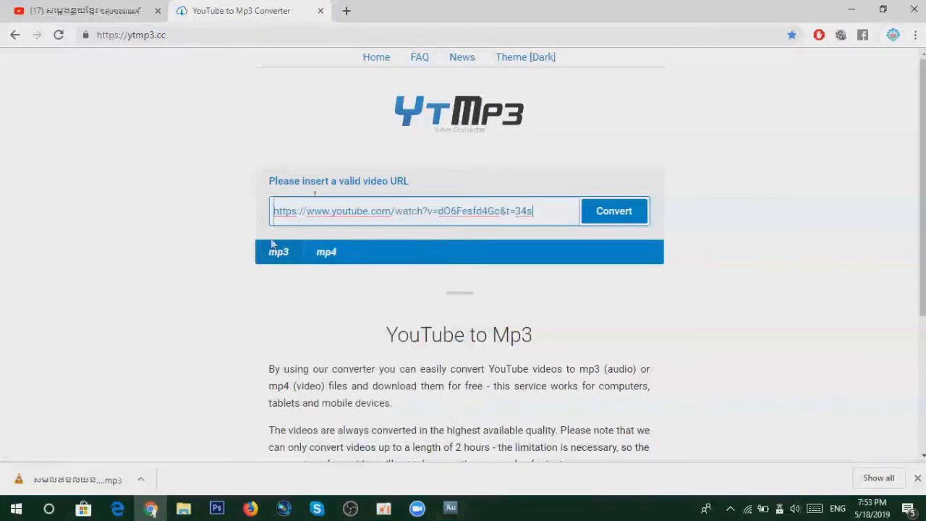
# Check the source video's tab and convert the pasted link to mp3
pyautogui.click(68, 14)
pyautogui.click(239, 10)
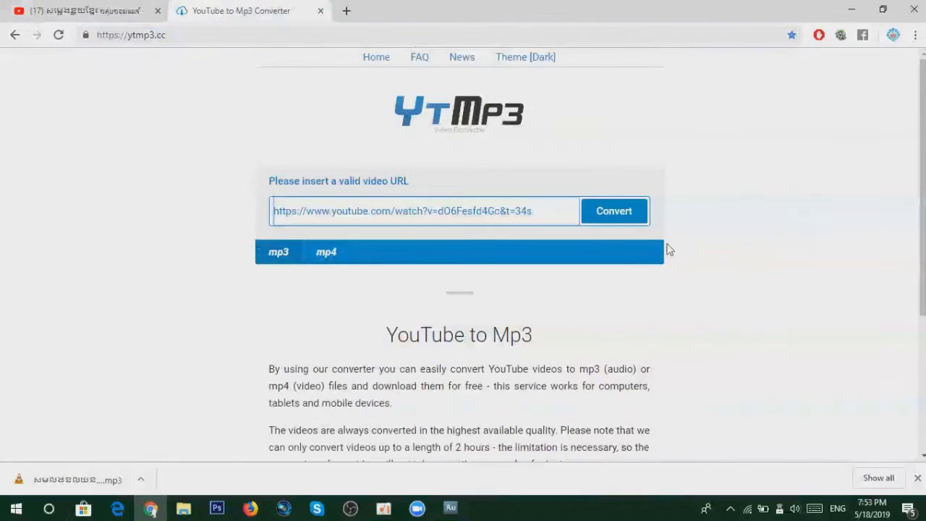
pyautogui.click(612, 210)
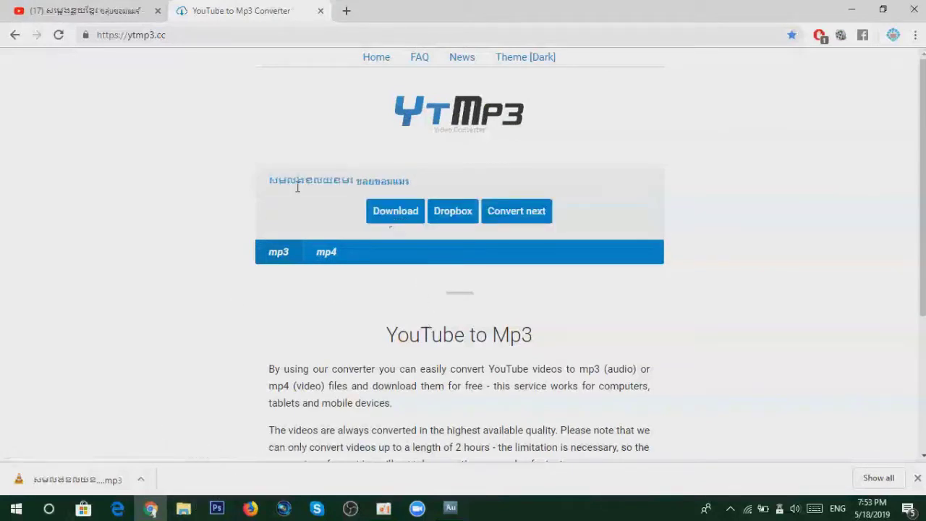
# Show the downloaded flute MP3 in the Downloads folder and import it into Audition's file list
pyautogui.click(141, 478)
pyautogui.click(185, 433)
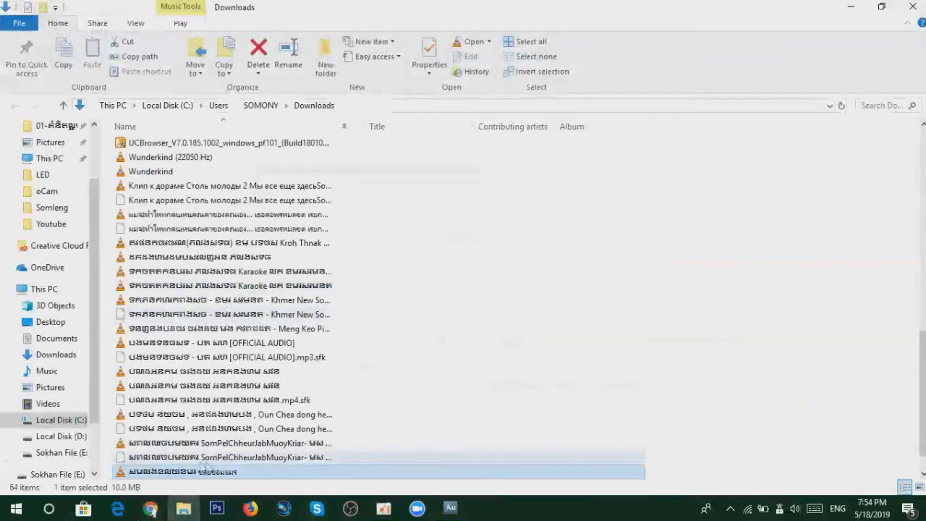
pyautogui.moveTo(176, 476); pyautogui.dragTo(86, 159)
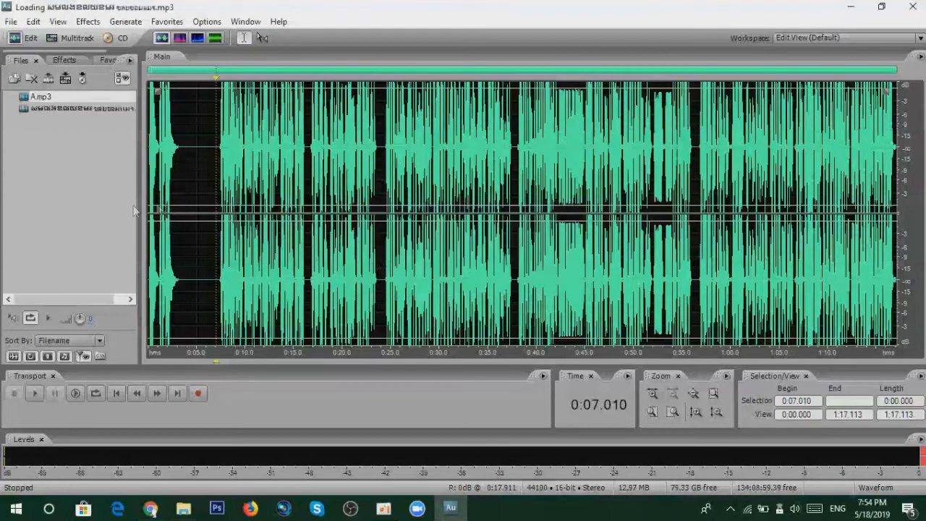
# Compare the waveforms of the imported flute music and A.mp3, ending with A.mp3 open and the cursor at 0:30.000
pyautogui.click(40, 109)
pyautogui.doubleClick(38, 99)
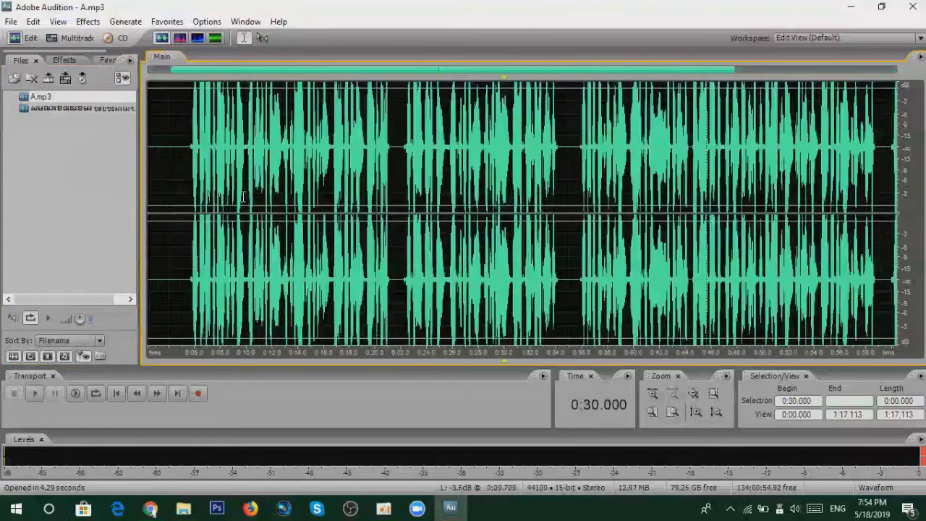
pyautogui.doubleClick(44, 122)
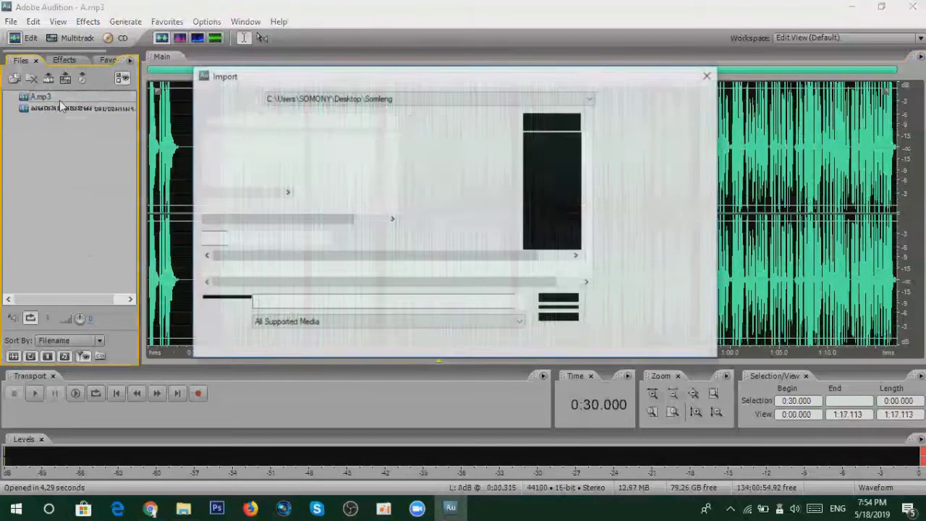
pyautogui.click(708, 76)
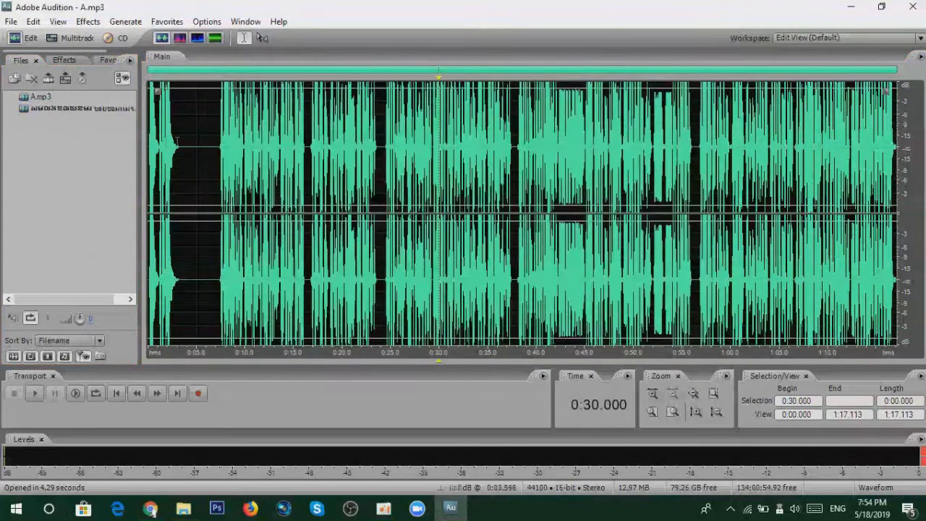
pyautogui.doubleClick(54, 108)
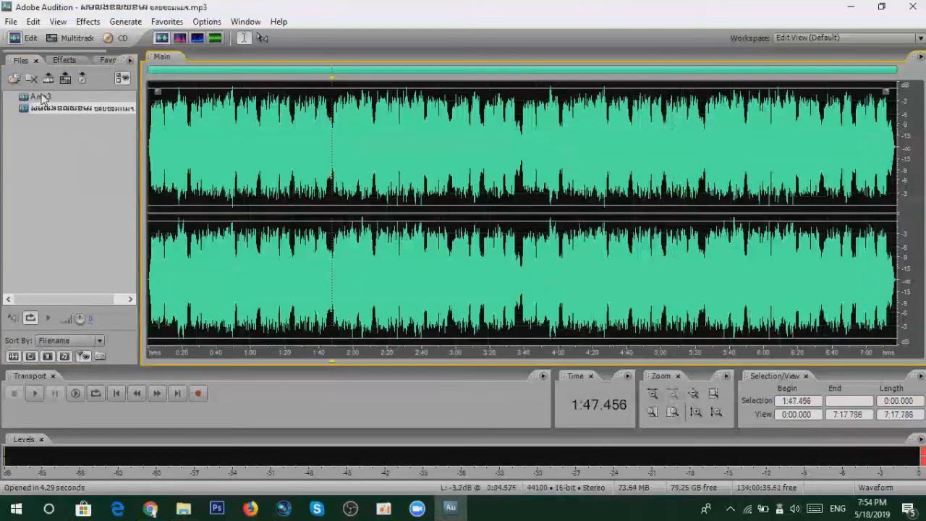
pyautogui.doubleClick(40, 96)
pyautogui.click(439, 226)
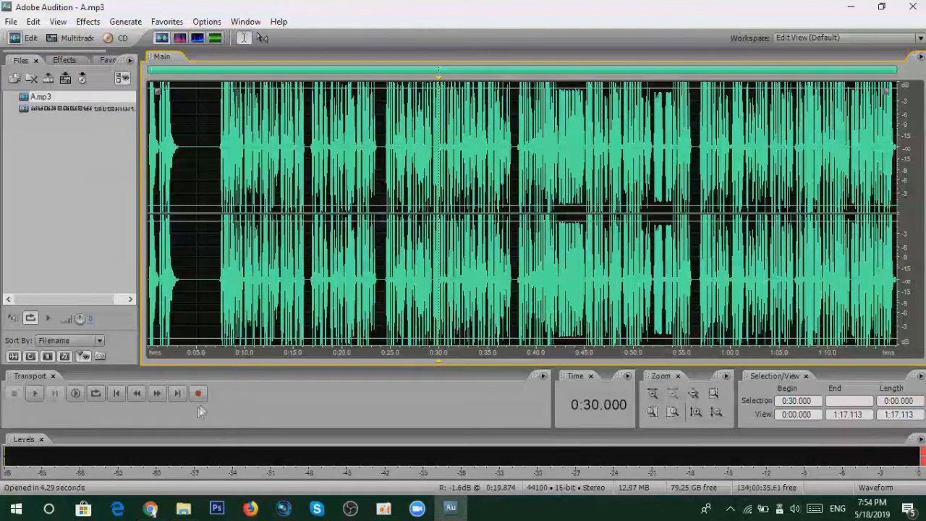
# Switch to Chrome and look over the ytmp3.cc page with the converted flute track
pyautogui.click(150, 508)
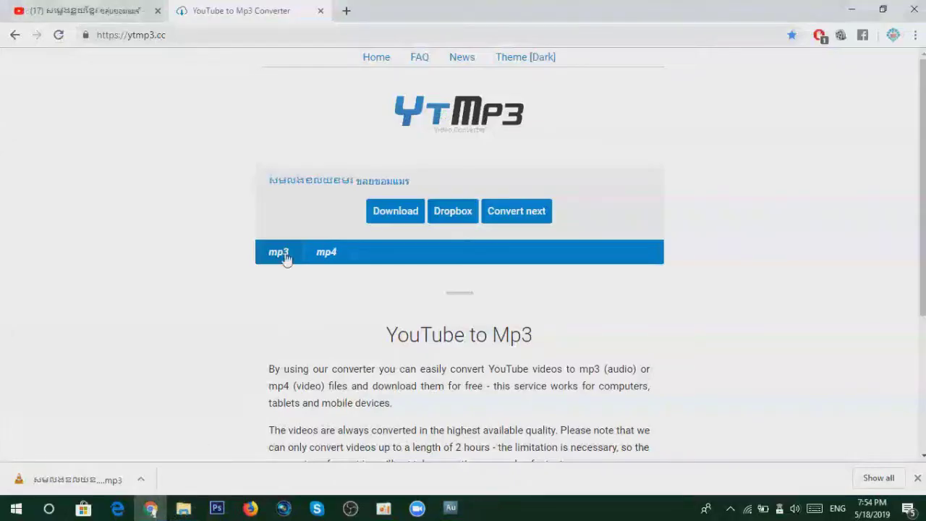
pyautogui.scroll(-3, 239, 154)
pyautogui.scroll(3, 238, 152)
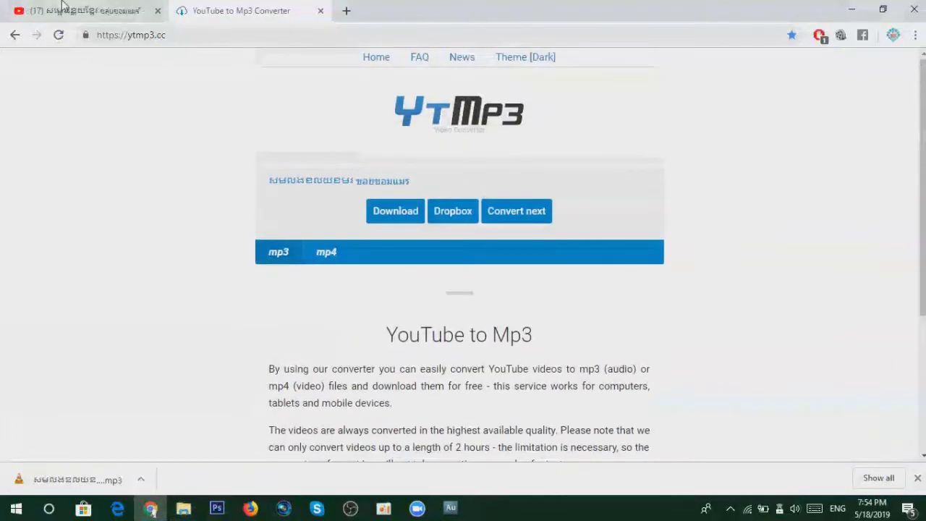
# Examine the flute video's YouTube page, including its comments, related videos and the suggestions for the current search text
pyautogui.click(61, 9)
pyautogui.scroll(-12, 373, 188)
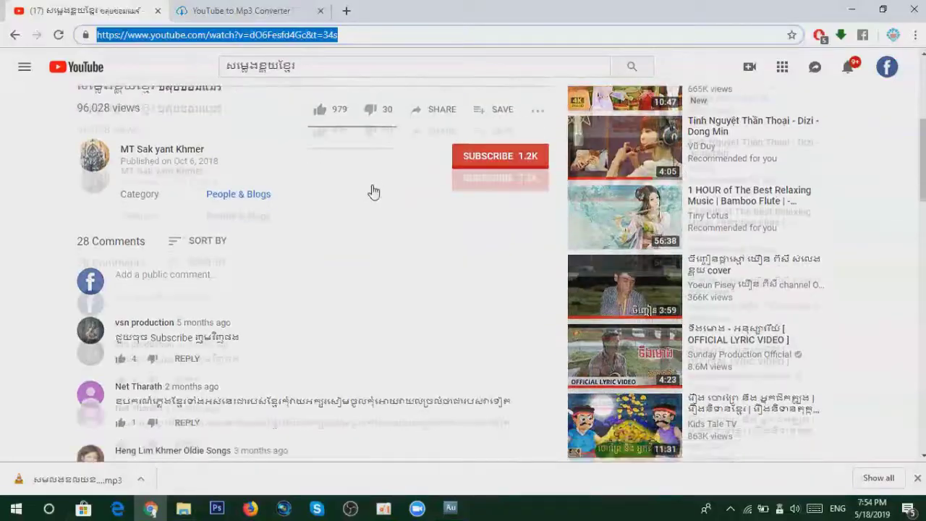
pyautogui.scroll(-15, 372, 188)
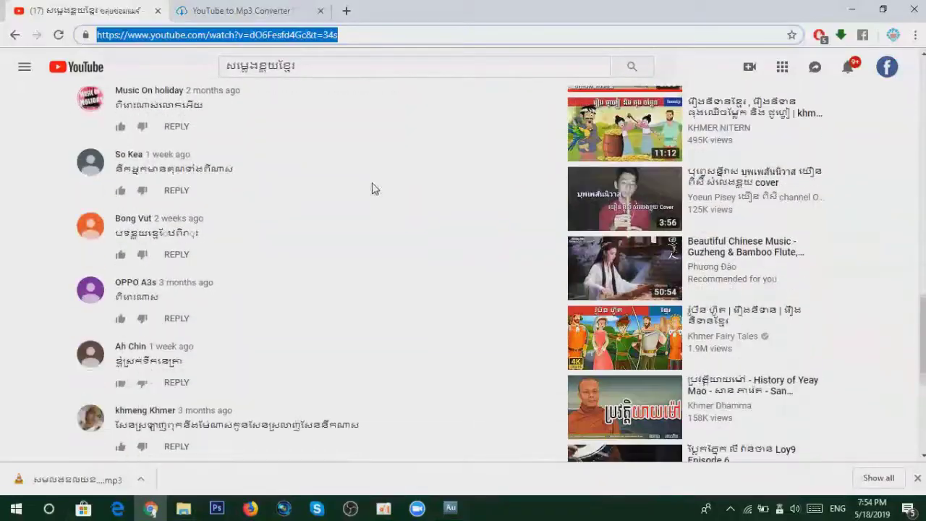
pyautogui.scroll(-5, 372, 188)
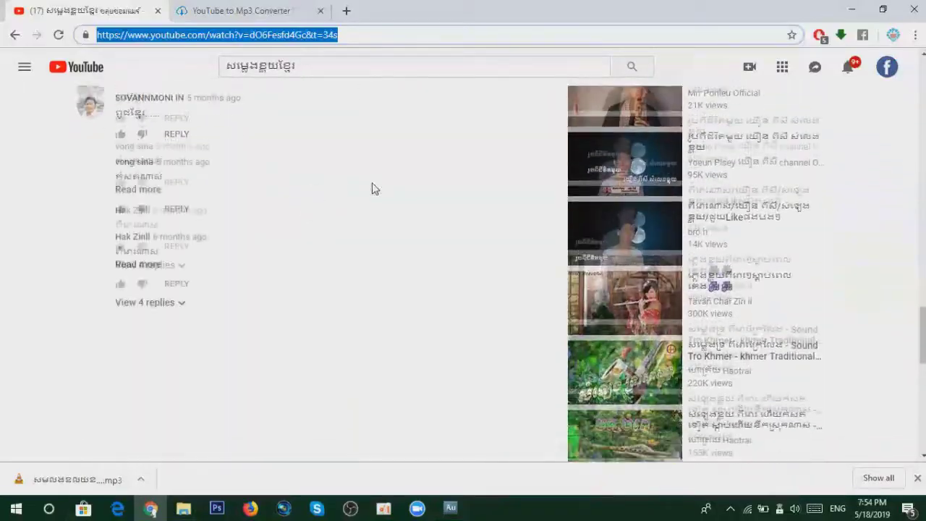
pyautogui.scroll(7, 373, 186)
pyautogui.scroll(15, 372, 185)
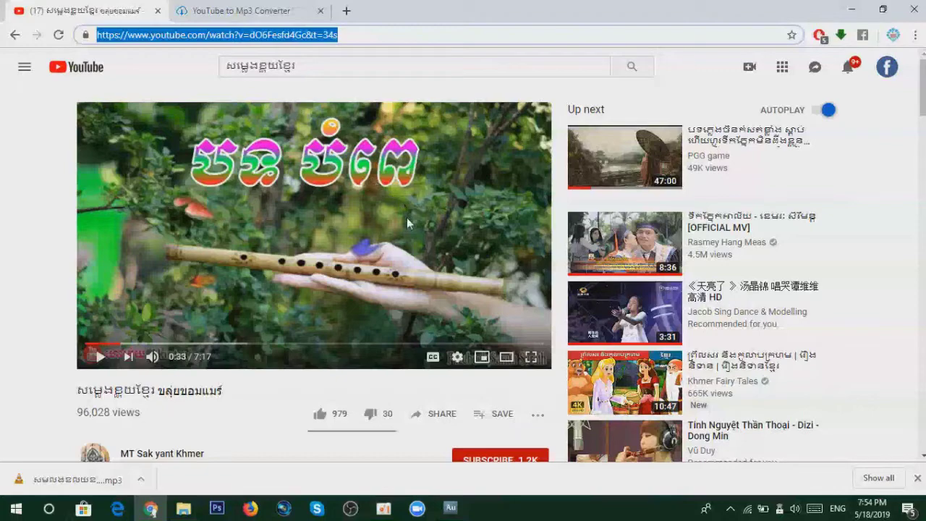
pyautogui.scroll(-5, 420, 282)
pyautogui.scroll(5, 405, 297)
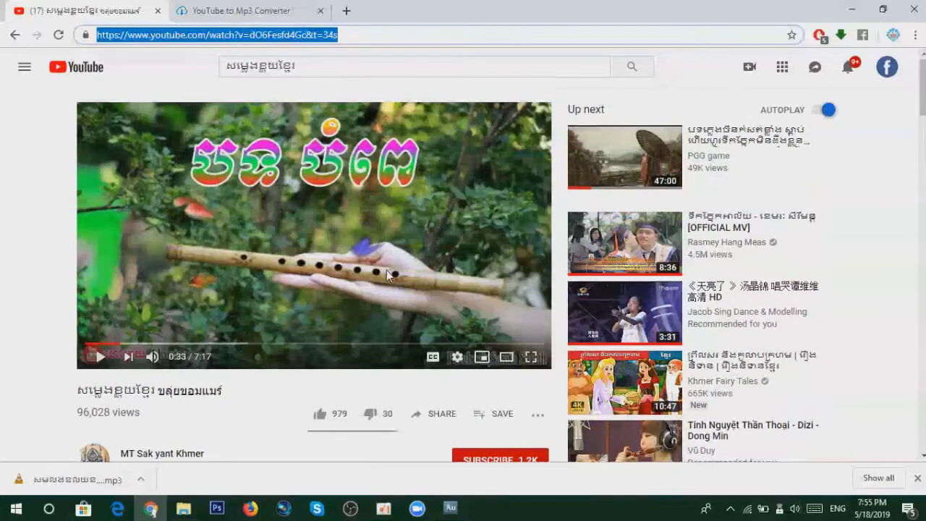
pyautogui.scroll(-3, 386, 270)
pyautogui.scroll(3, 387, 270)
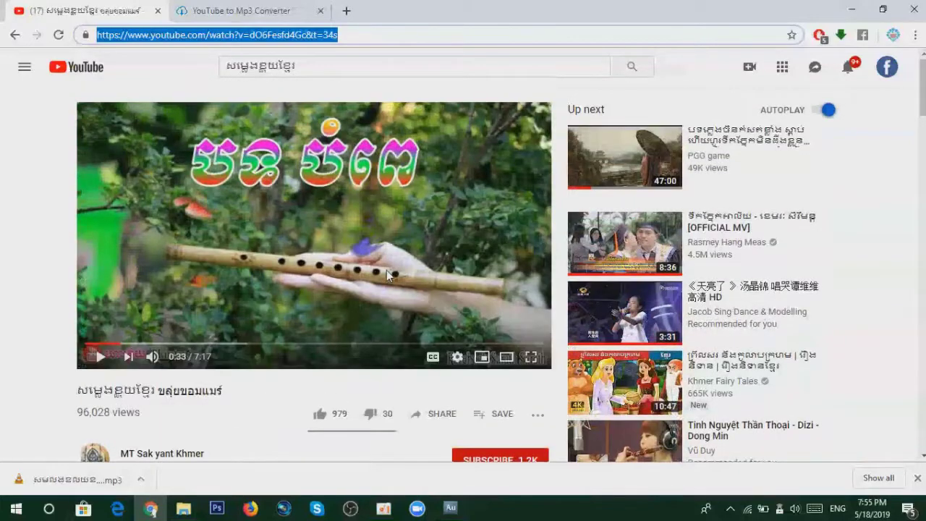
pyautogui.click(316, 65)
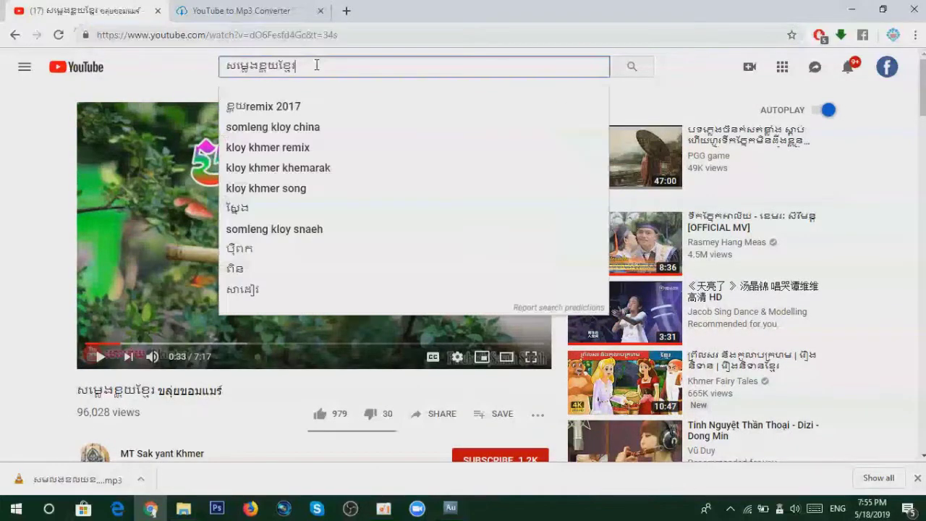
pyautogui.click(265, 407)
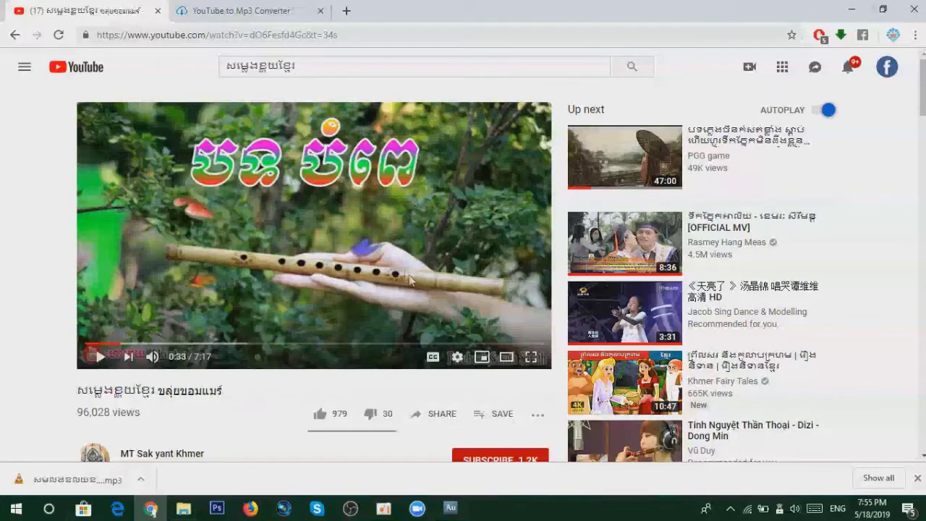
pyautogui.scroll(-4, 405, 273)
pyautogui.scroll(4, 400, 264)
pyautogui.scroll(-4, 401, 264)
pyautogui.scroll(-2, 403, 268)
pyautogui.scroll(6, 400, 268)
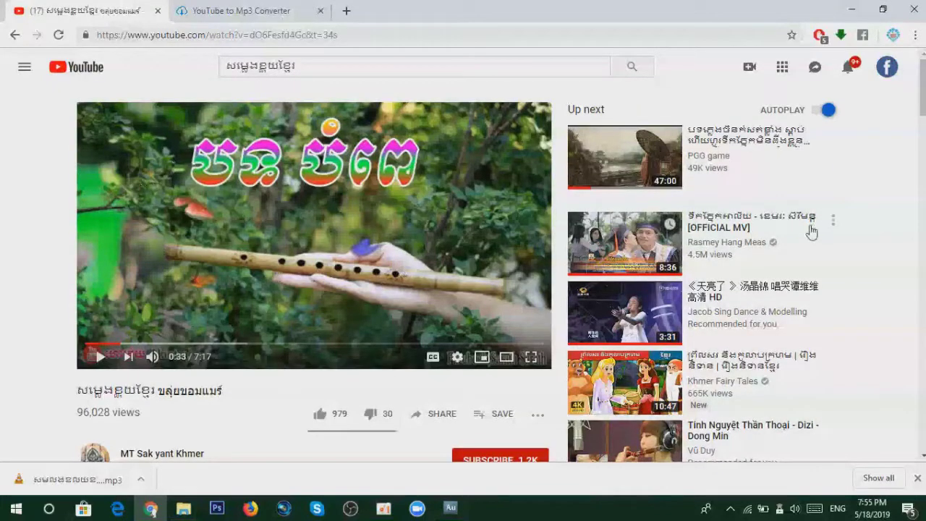
pyautogui.scroll(-6, 502, 300)
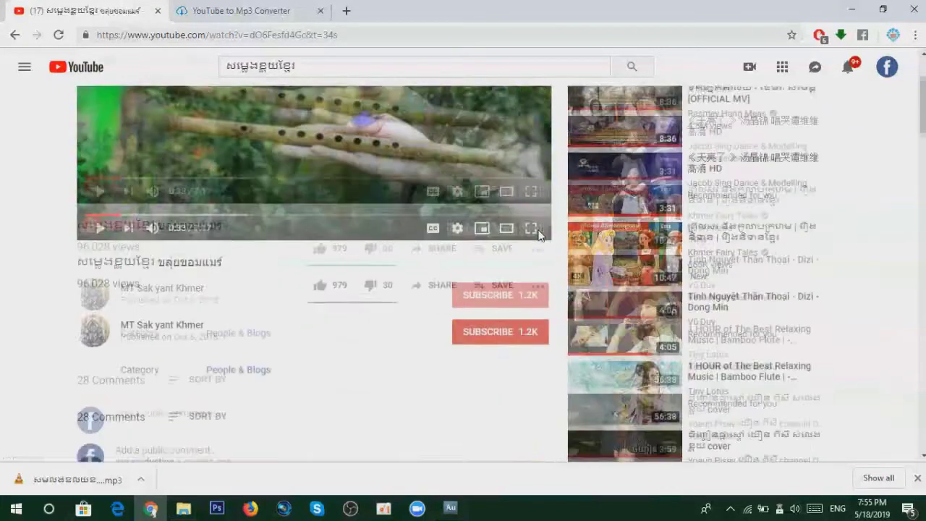
pyautogui.scroll(6, 502, 300)
pyautogui.scroll(-6, 462, 258)
pyautogui.scroll(6, 462, 258)
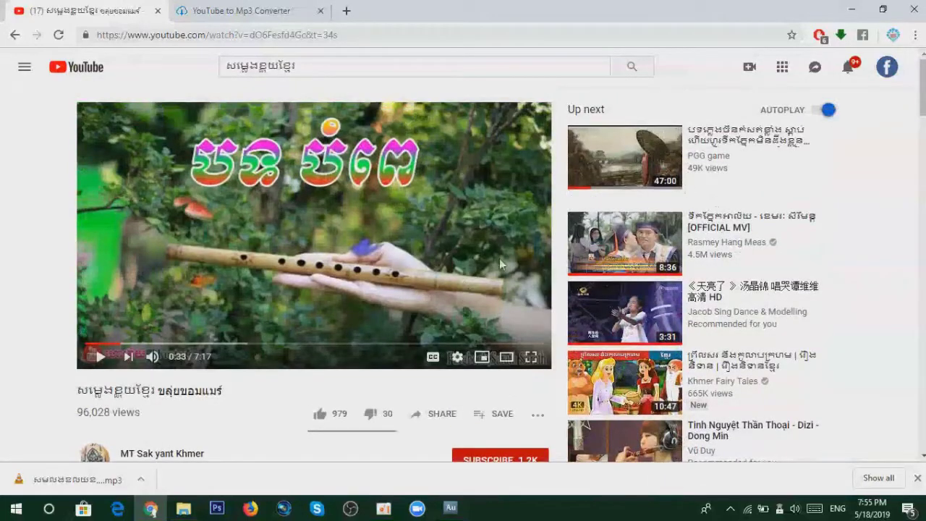
# Go to the channel's Creator Studio and open the Audio Library with its free music
pyautogui.click(887, 68)
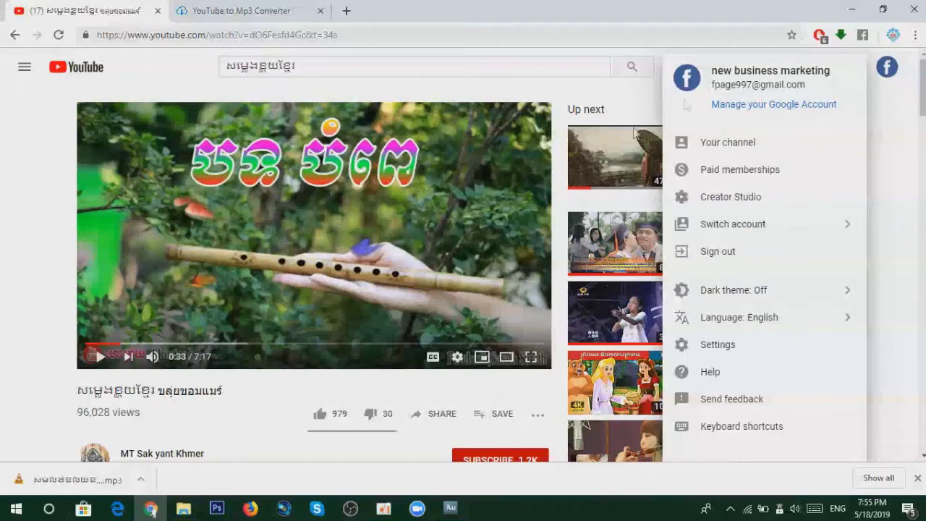
pyautogui.click(885, 68)
pyautogui.click(885, 67)
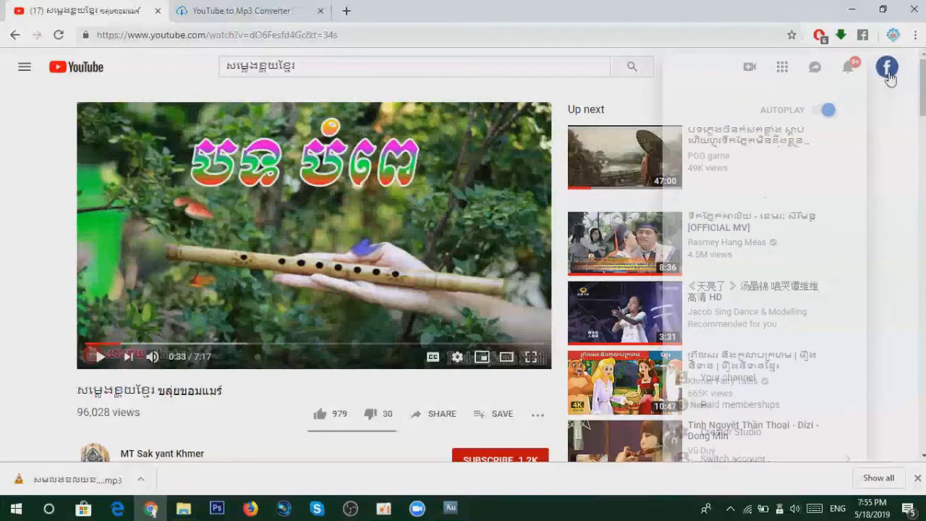
pyautogui.click(751, 207)
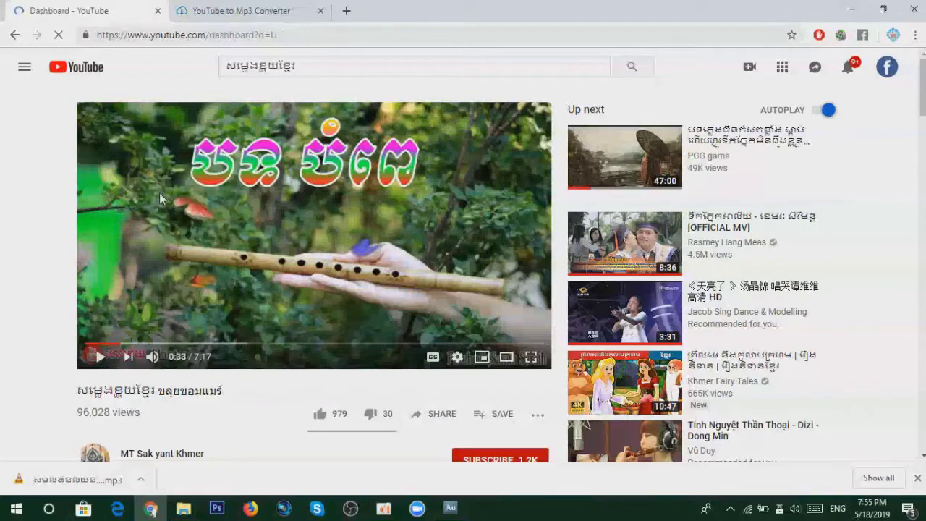
pyautogui.scroll(-10, 92, 348)
pyautogui.scroll(6, 73, 318)
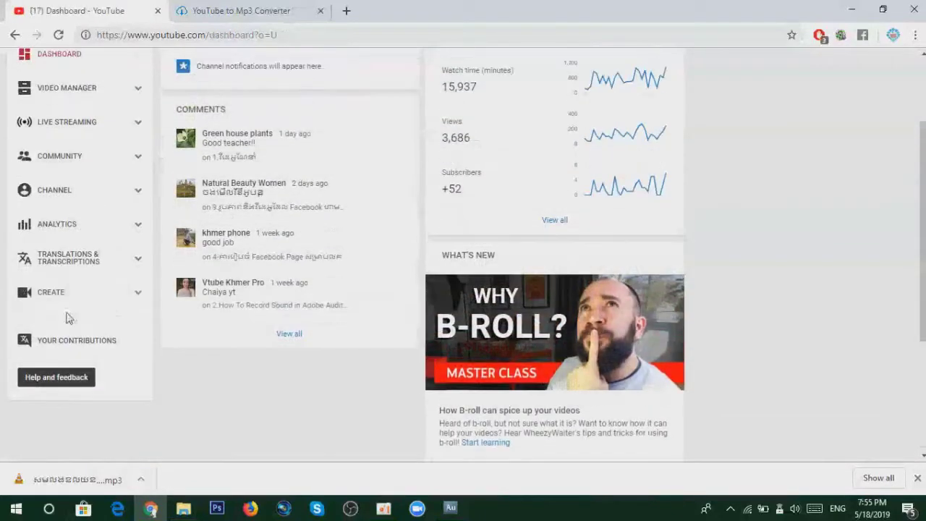
pyautogui.click(82, 297)
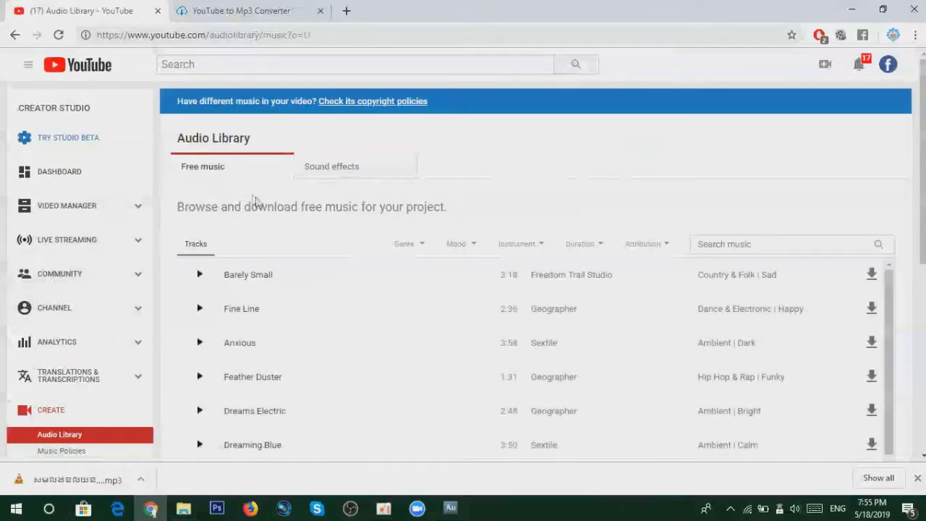
# Browse the free music tracks in the Audio Library and play a preview of the track Dreams, stopping it after listening
pyautogui.scroll(-15, 337, 277)
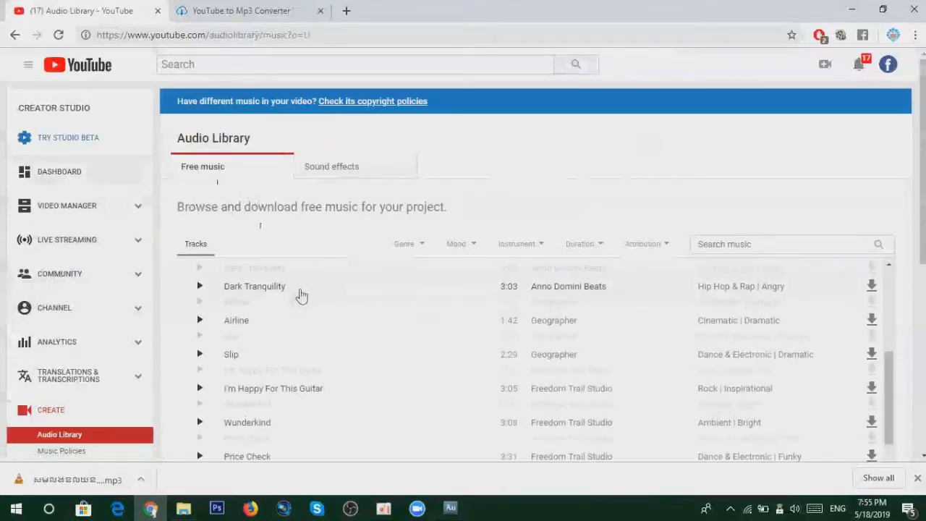
pyautogui.scroll(-15, 399, 370)
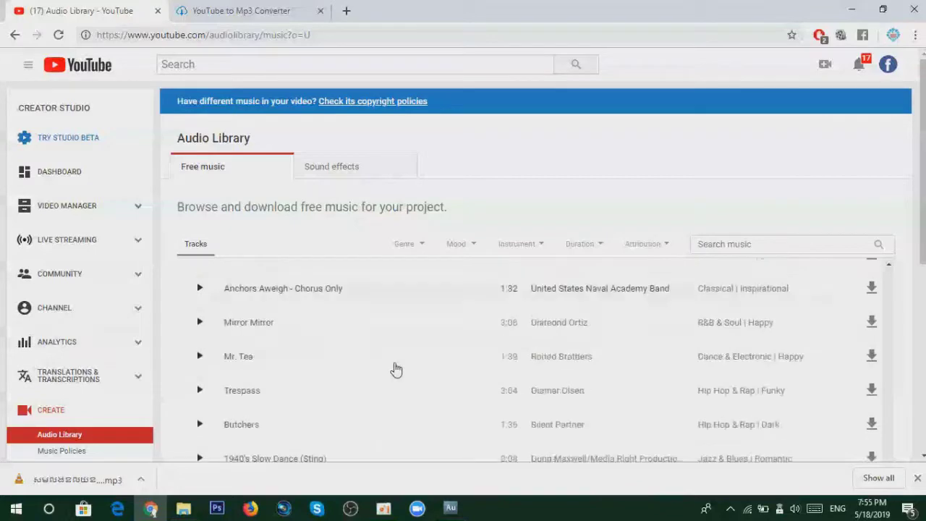
pyautogui.scroll(-12, 391, 371)
pyautogui.scroll(-3, 389, 366)
pyautogui.scroll(-10, 385, 365)
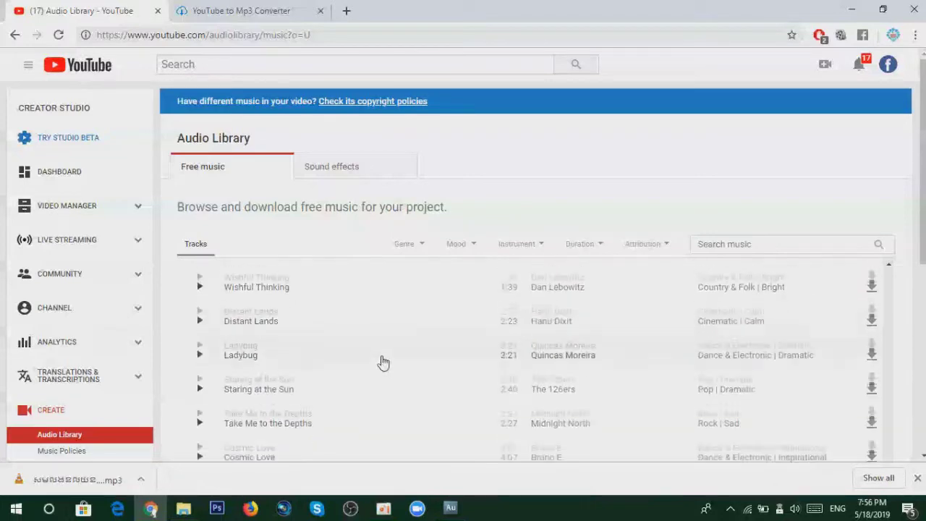
pyautogui.scroll(10, 378, 360)
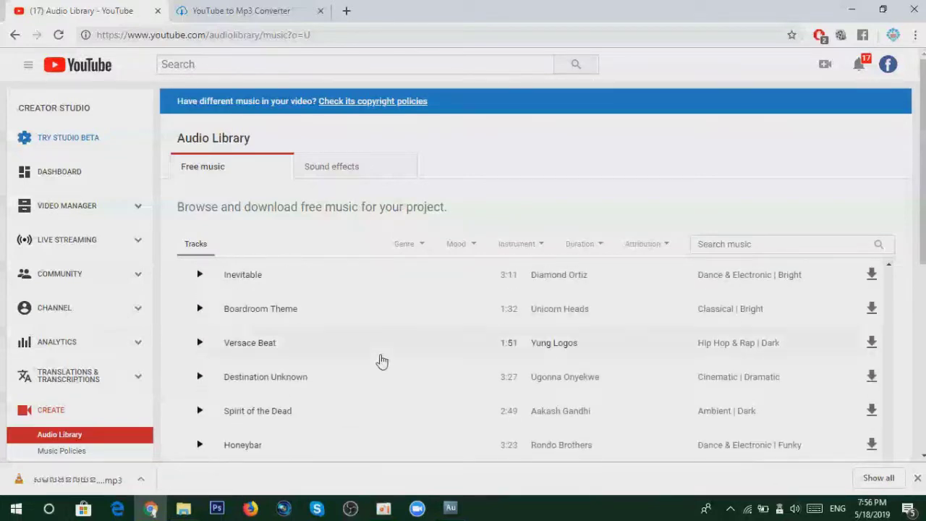
pyautogui.scroll(-15, 275, 360)
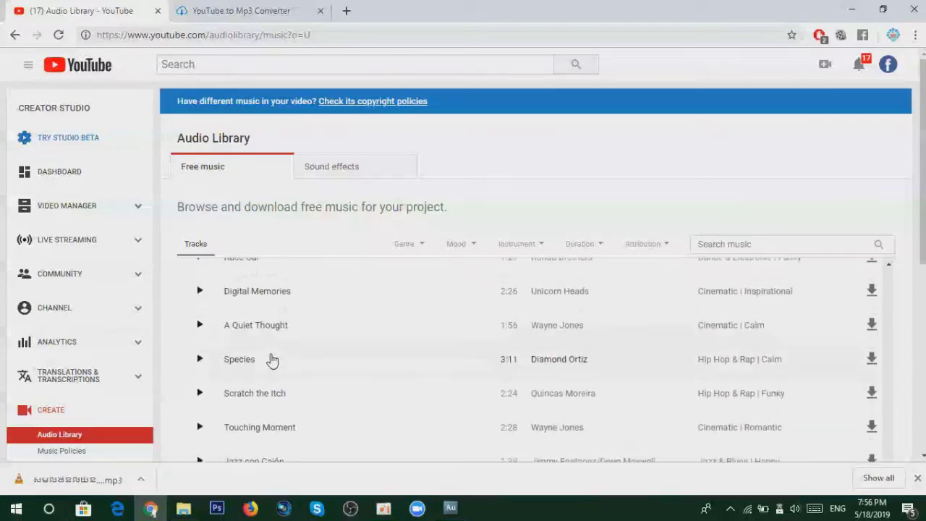
pyautogui.scroll(10, 272, 360)
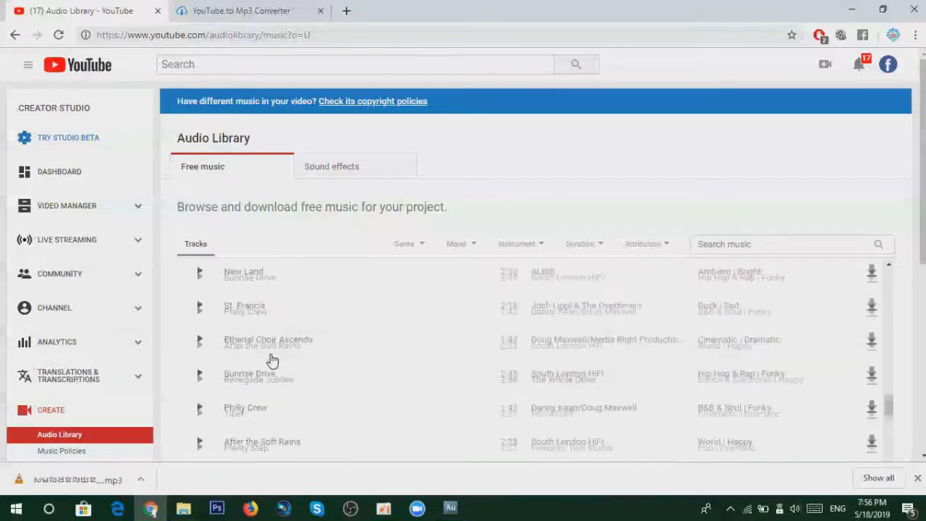
pyautogui.scroll(3, 272, 360)
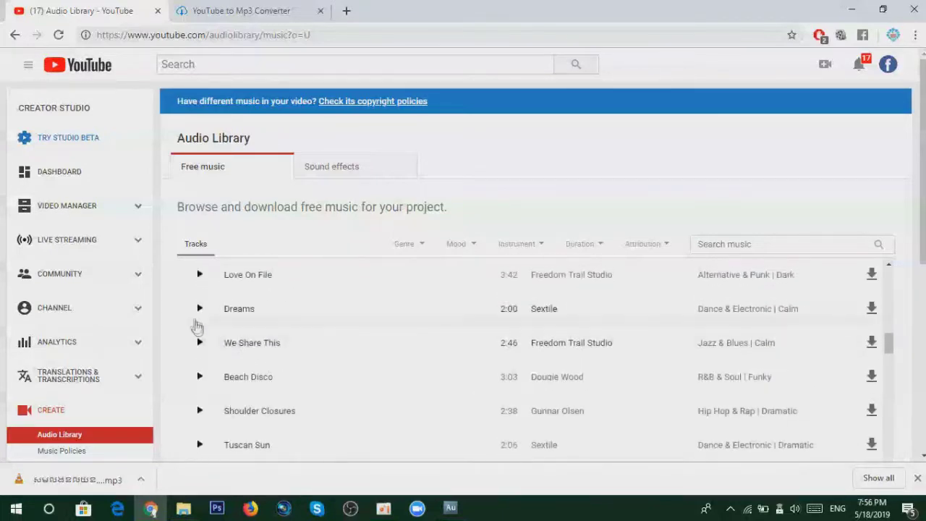
pyautogui.click(199, 311)
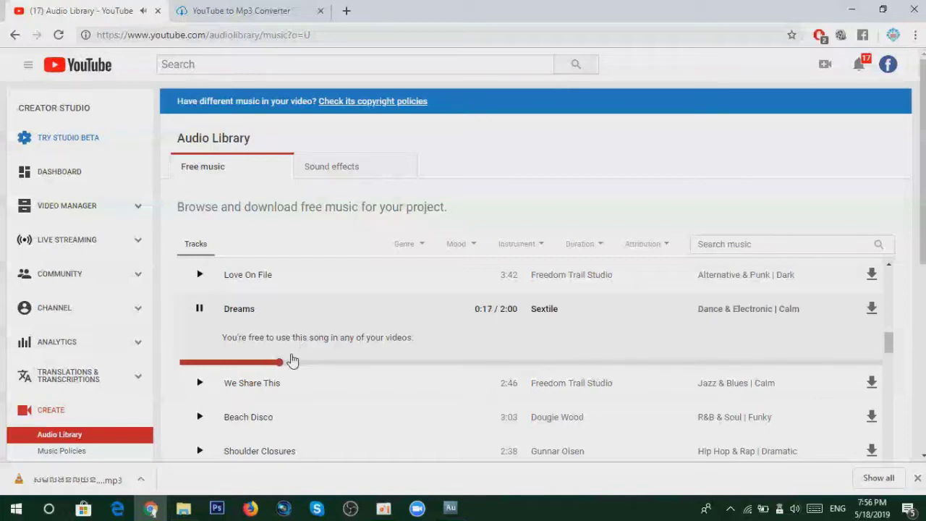
pyautogui.click(200, 309)
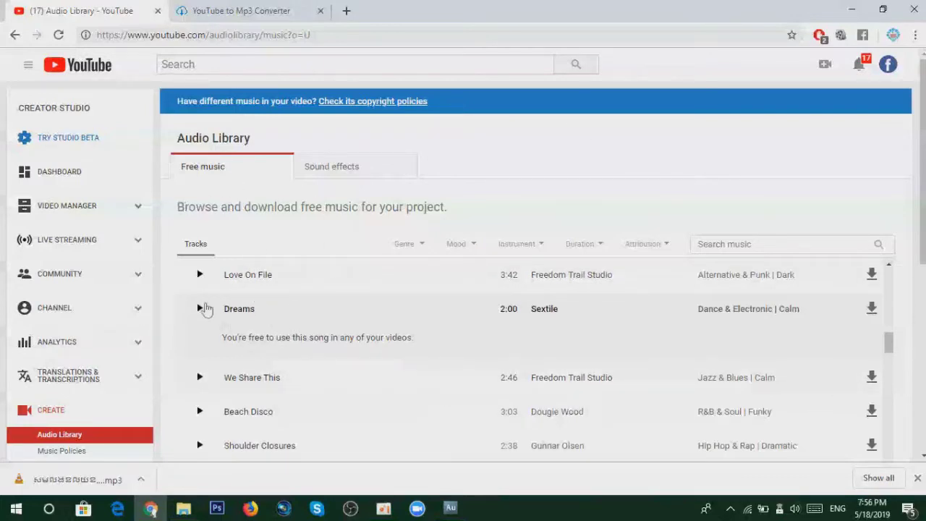
# Return to the start of the free music list and look through more of its tracks
pyautogui.scroll(5, 287, 368)
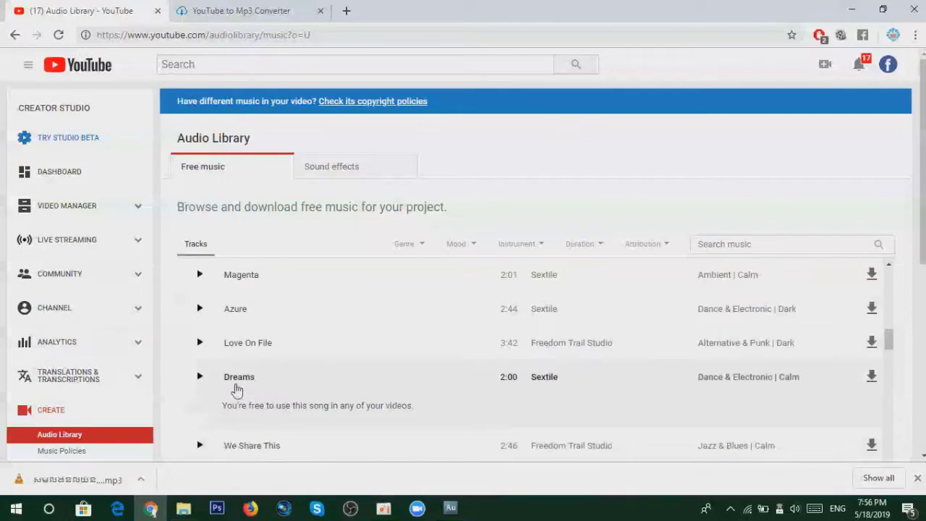
pyautogui.scroll(6, 233, 382)
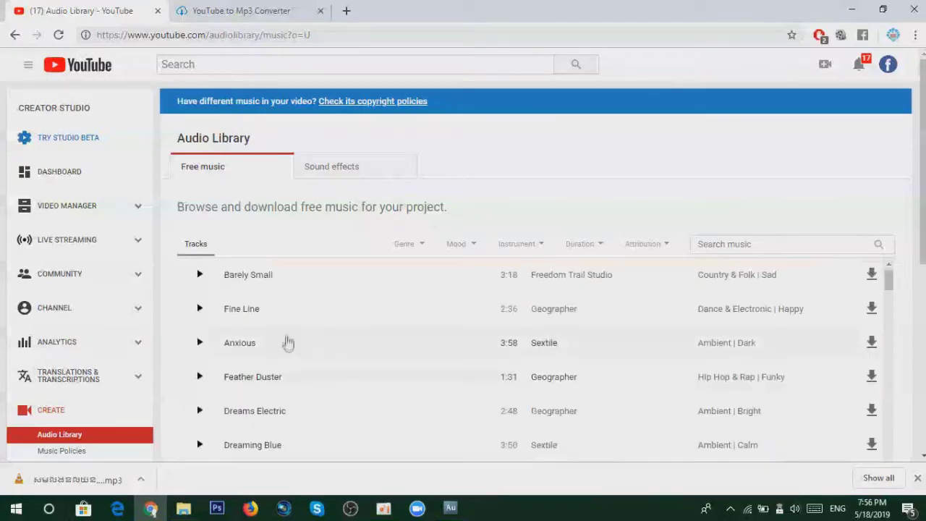
pyautogui.scroll(-15, 276, 372)
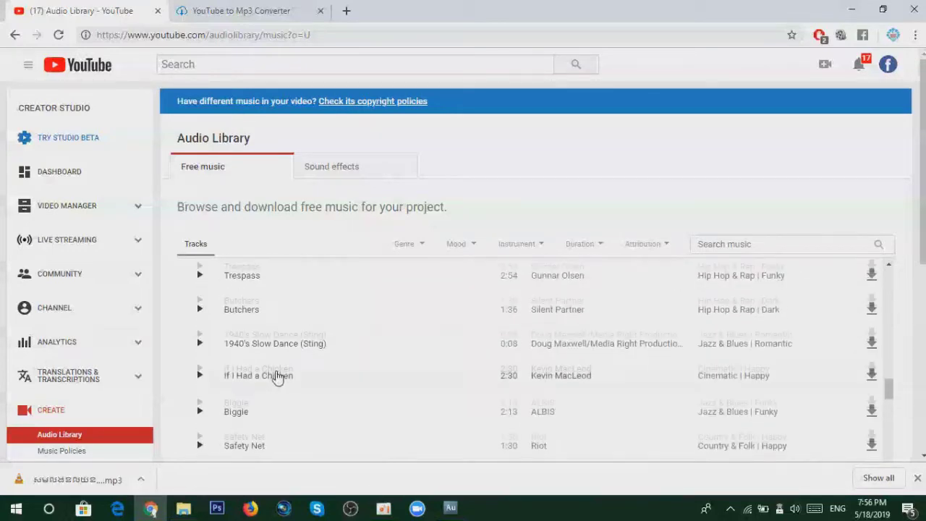
pyautogui.scroll(-10, 276, 376)
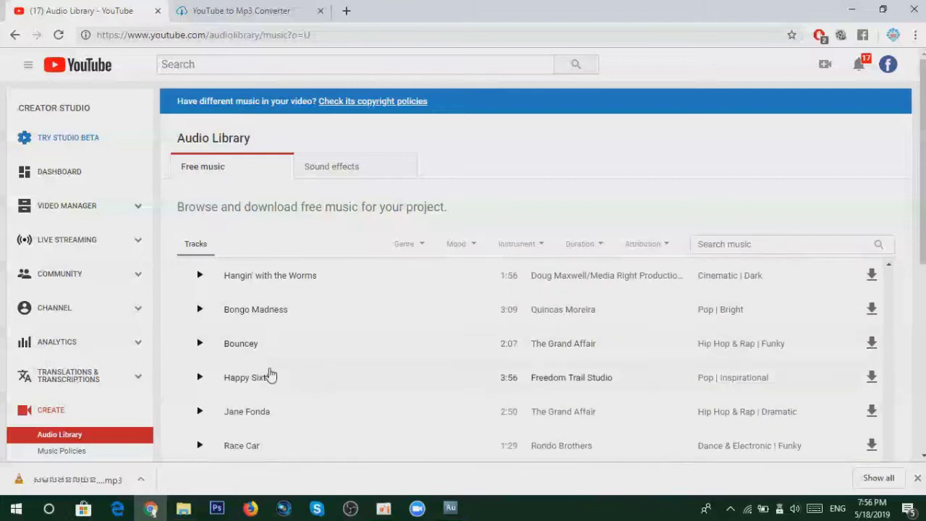
pyautogui.scroll(-3, 319, 392)
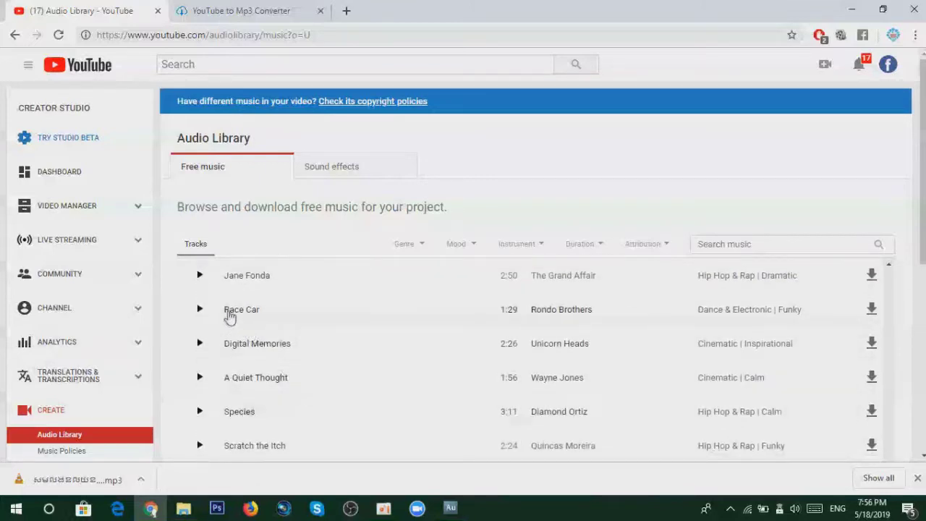
# Browse the Audio Library's sound effects and play a preview of Baby Cry Long in the Human Sounds category
pyautogui.click(340, 172)
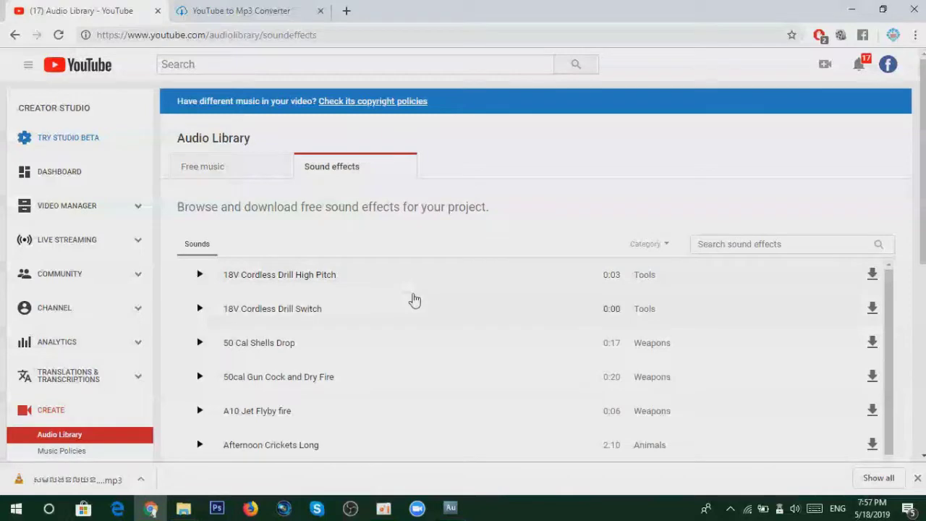
pyautogui.scroll(-3, 413, 300)
pyautogui.scroll(-5, 411, 301)
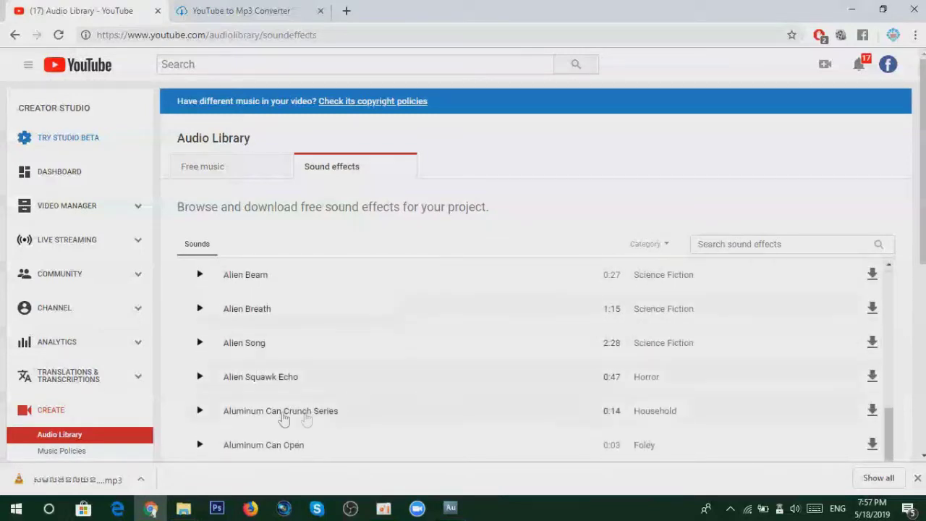
pyautogui.scroll(-8, 289, 362)
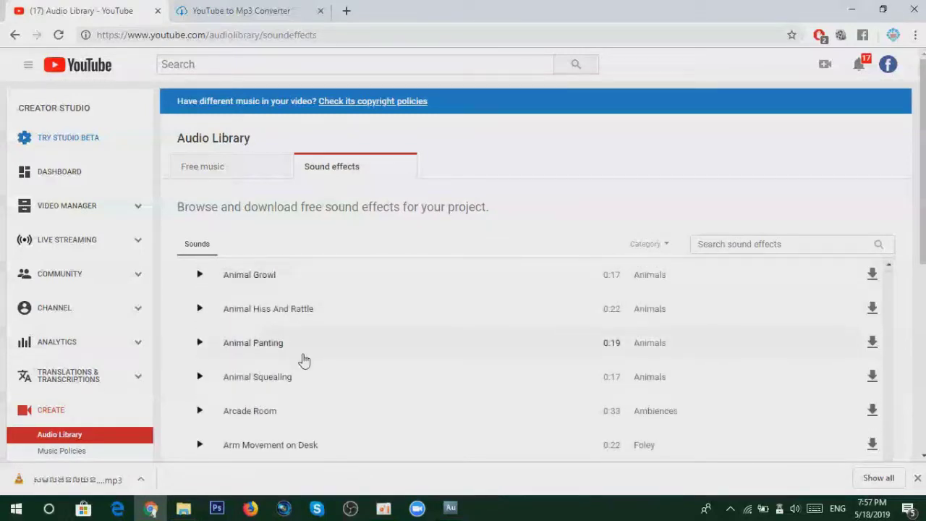
pyautogui.scroll(-4, 303, 360)
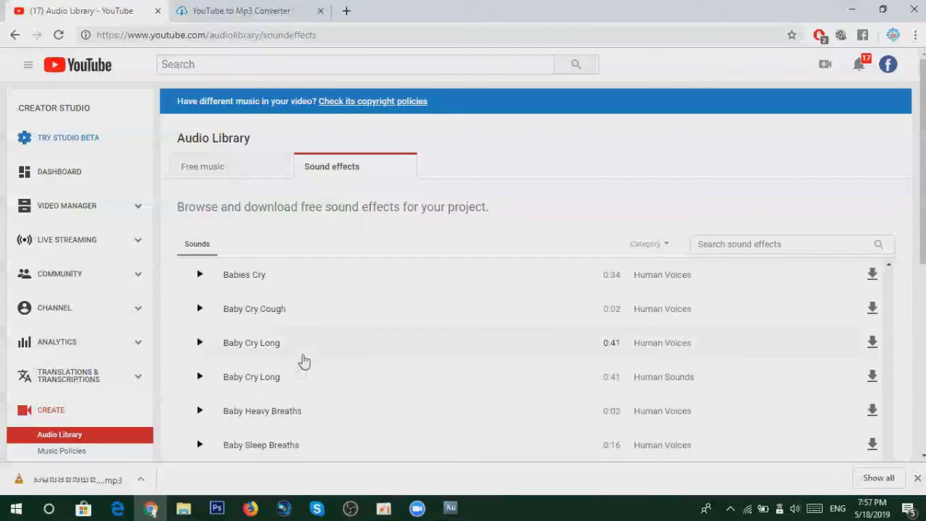
pyautogui.click(200, 377)
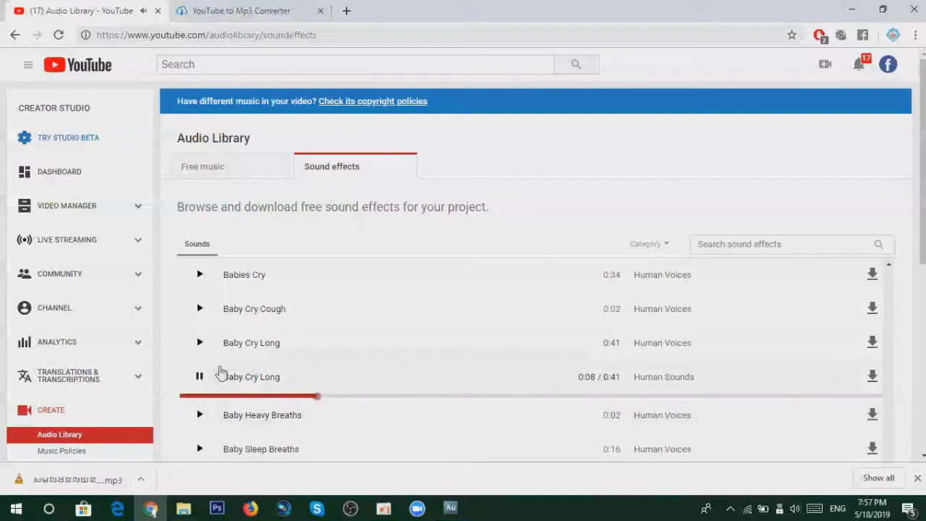
# Stop the Baby Cry Long preview and look through more sound effects in the Audio Library
pyautogui.click(200, 376)
pyautogui.scroll(-12, 250, 334)
pyautogui.scroll(-12, 318, 378)
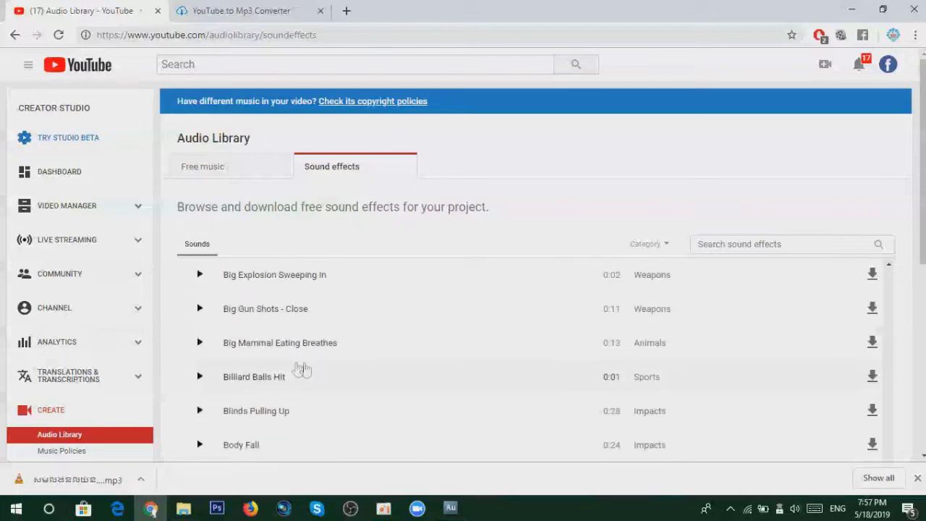
pyautogui.scroll(6, 398, 269)
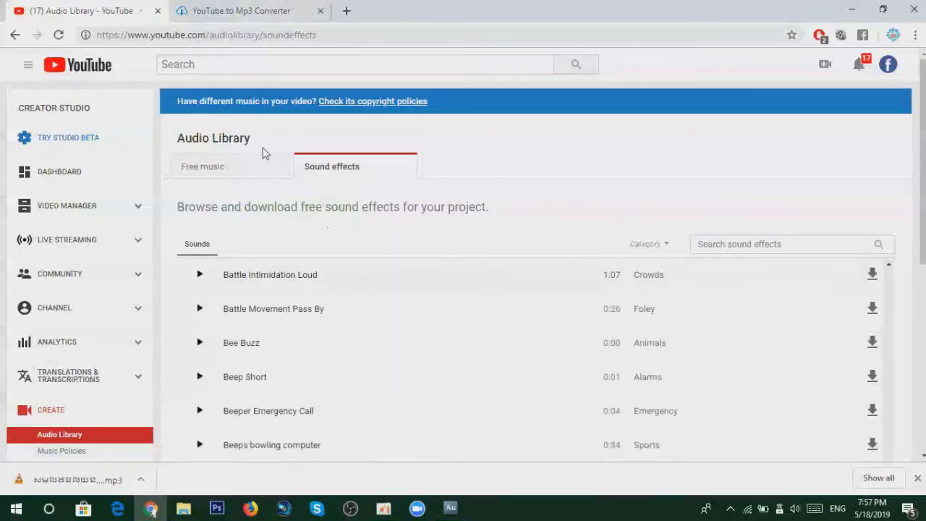
pyautogui.click(239, 10)
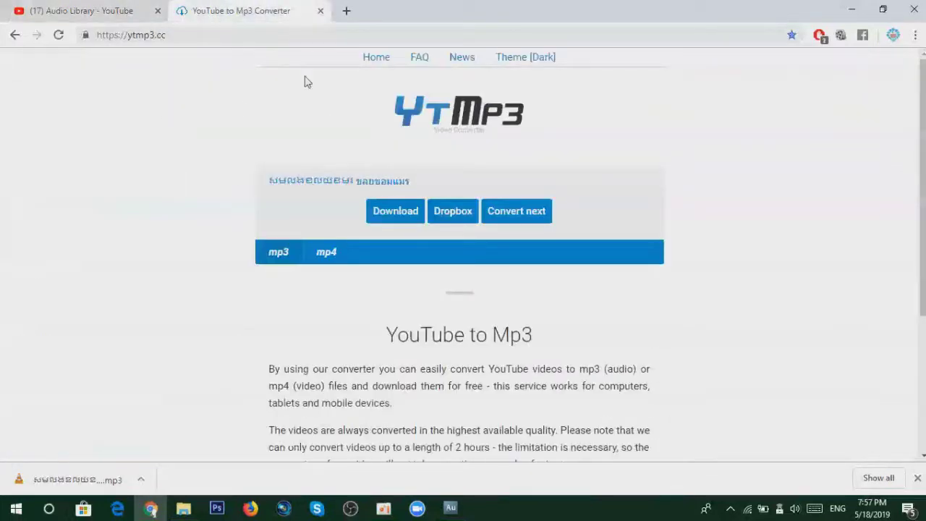
pyautogui.click(122, 13)
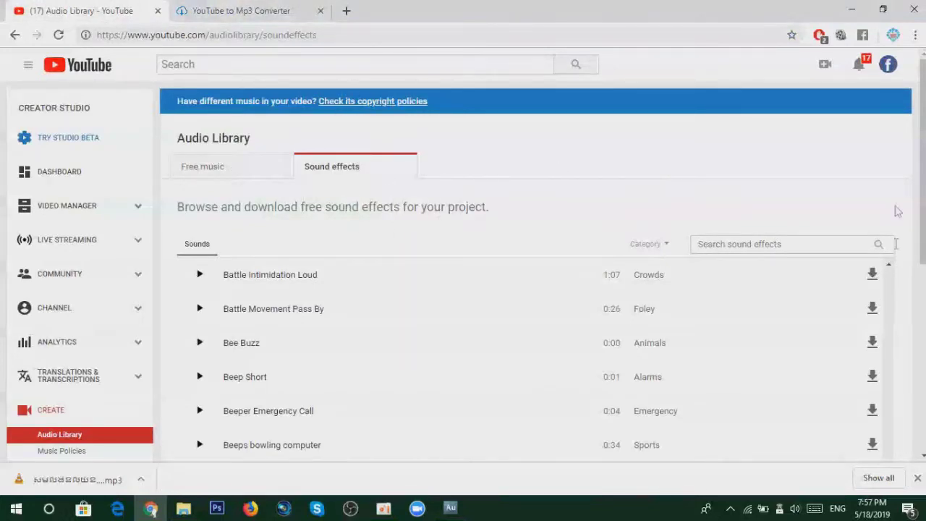
pyautogui.click(859, 67)
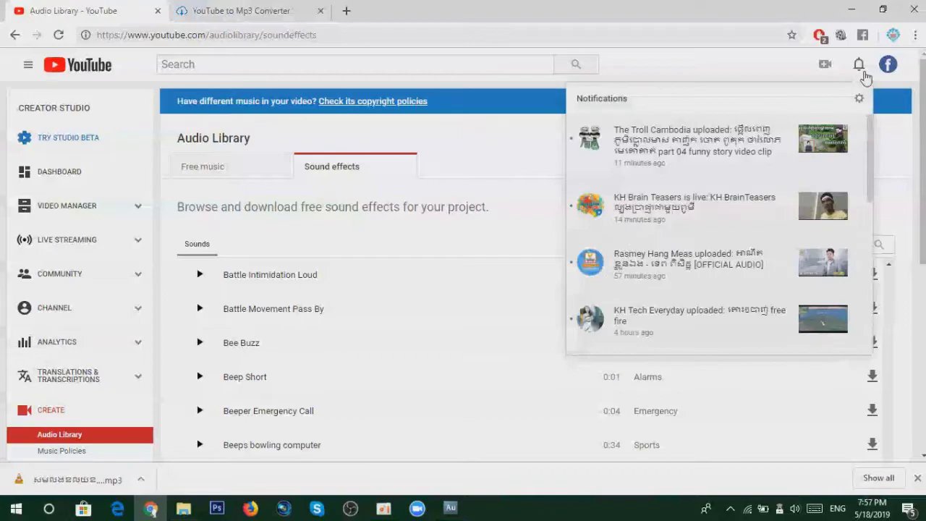
pyautogui.click(866, 78)
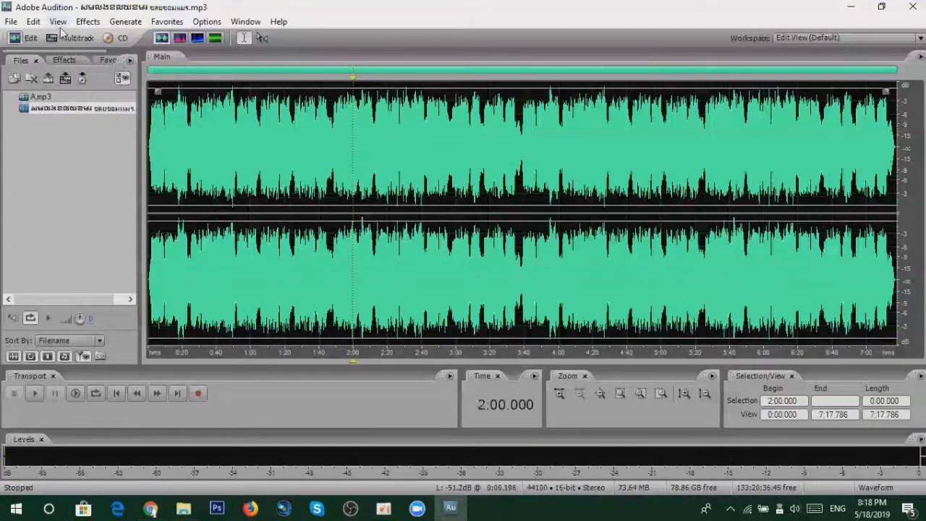
# In Adobe Audition's multitrack session, delete the music clip from Track 1 and place A.mp3 there, starting at about 0:20
pyautogui.click(79, 41)
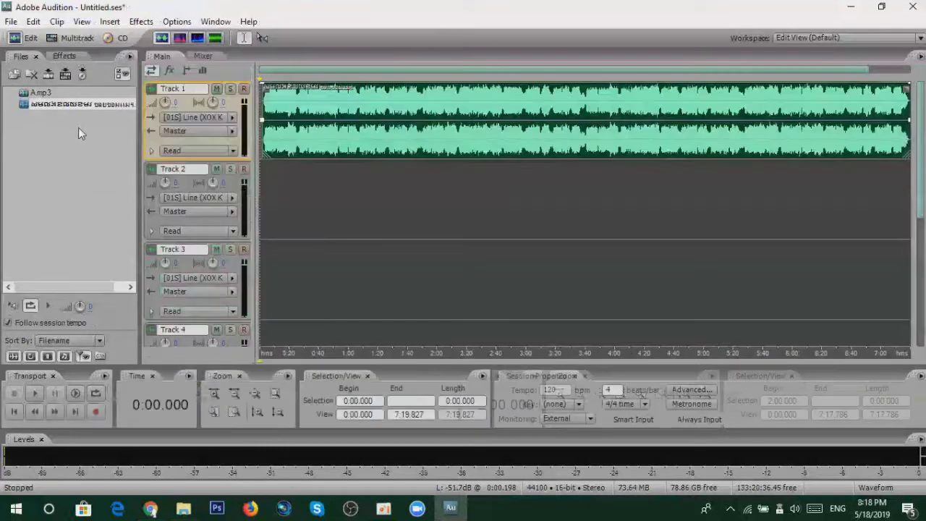
pyautogui.click(322, 146)
pyautogui.press('Delete')
pyautogui.moveTo(40, 94); pyautogui.dragTo(292, 113)
pyautogui.click(336, 133)
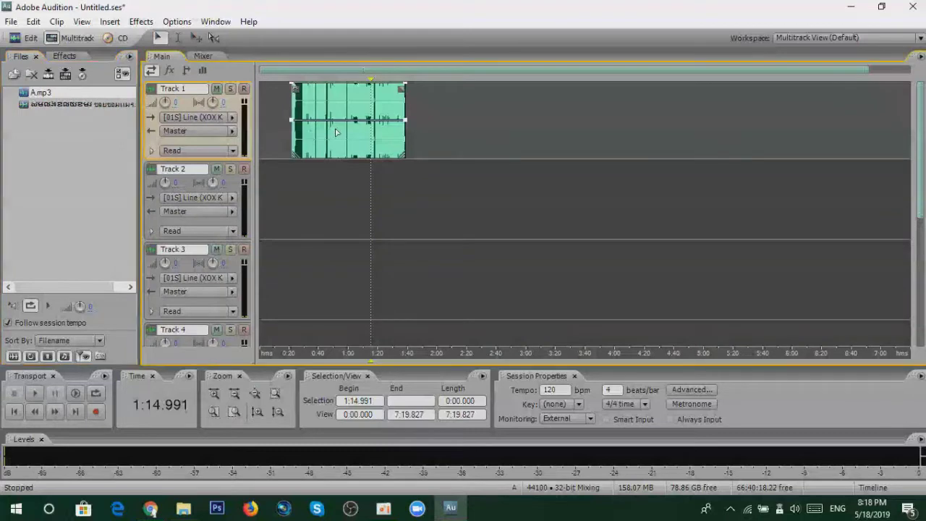
pyautogui.scroll(4, 347, 143)
pyautogui.scroll(-2, 289, 137)
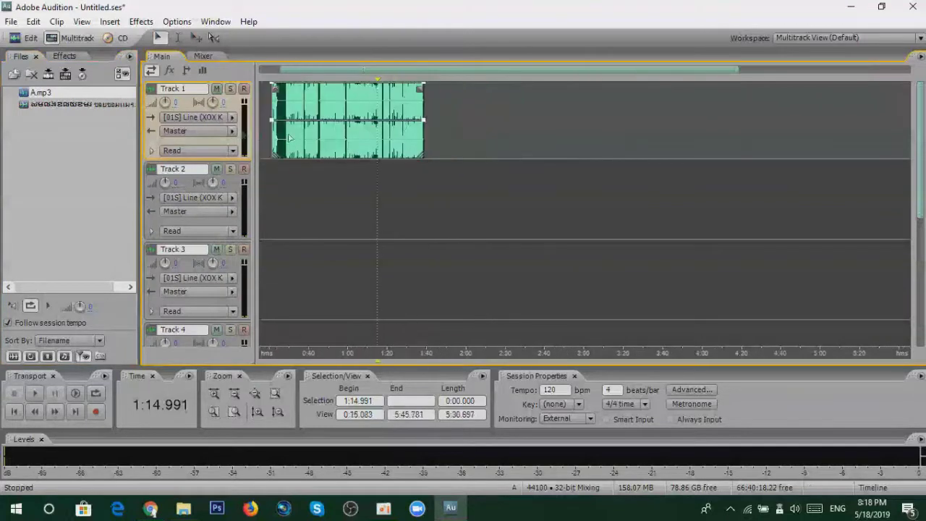
# Place the downloaded music file on Track 2 starting at about 1:00 and try to shift it earlier
pyautogui.moveTo(64, 105); pyautogui.dragTo(350, 215)
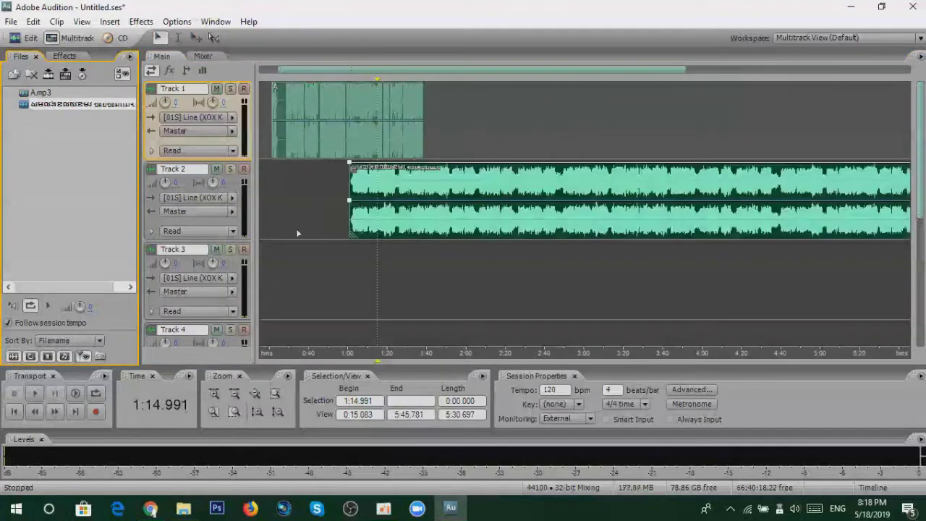
pyautogui.click(158, 38)
pyautogui.moveTo(498, 209); pyautogui.dragTo(420, 181)
pyautogui.moveTo(584, 189); pyautogui.dragTo(344, 173)
pyautogui.click(637, 184)
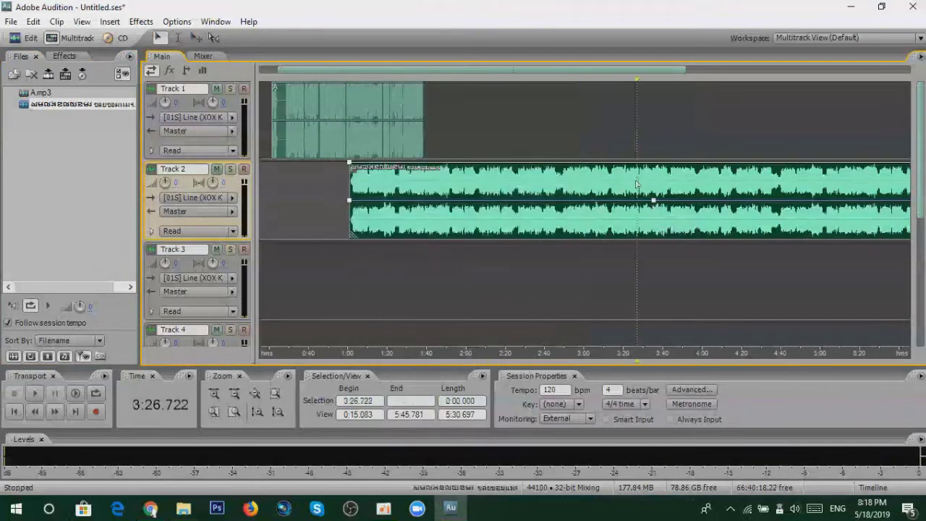
# Play short passages of the Track 2 music from about 2:26 and from about 4:09
pyautogui.click(178, 38)
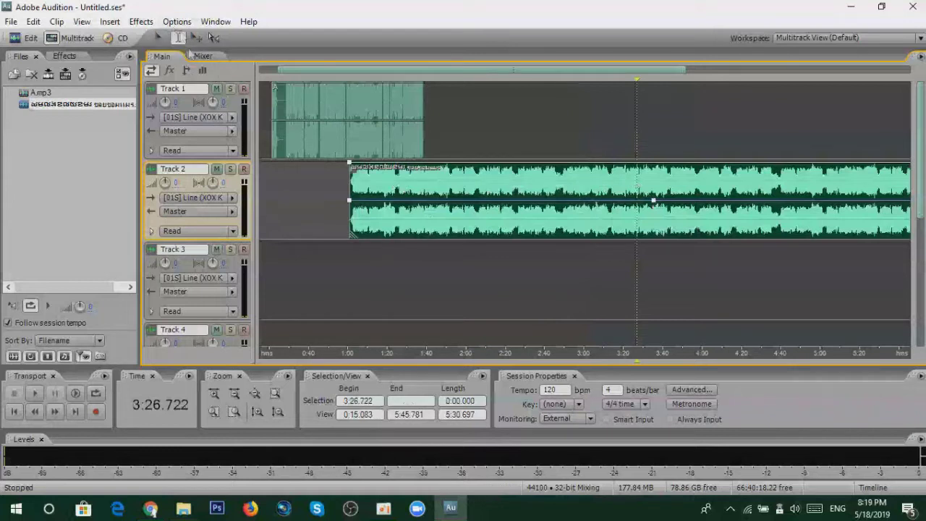
pyautogui.click(517, 177)
pyautogui.press('space')
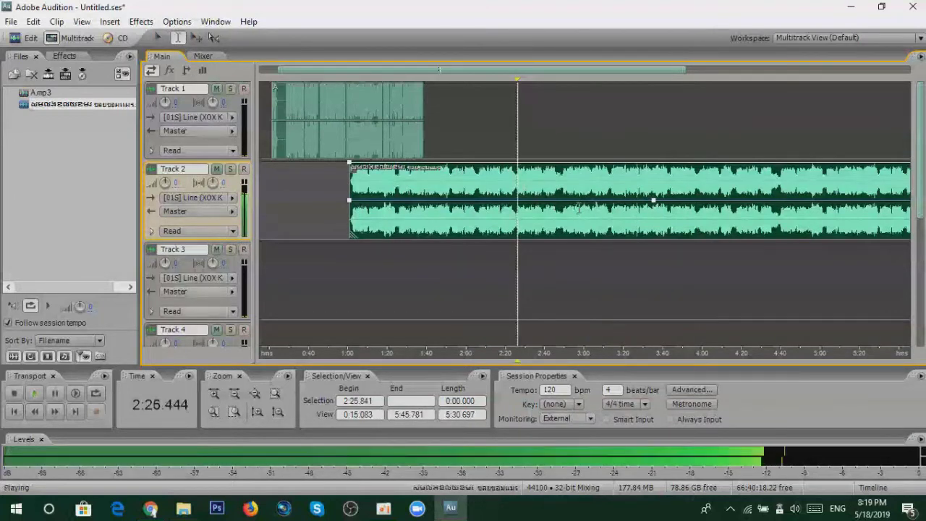
pyautogui.press('space')
pyautogui.click(720, 183)
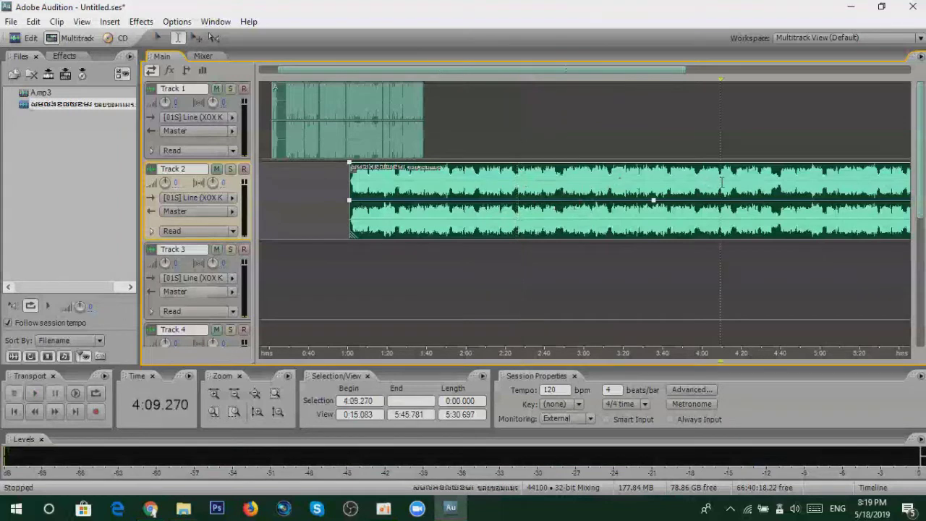
pyautogui.press('space')
pyautogui.press('space')
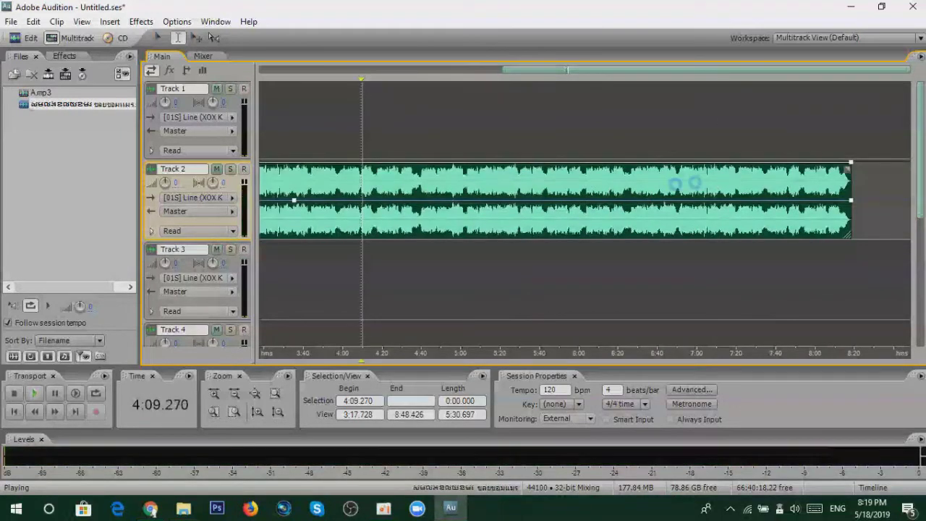
# Move the music clip on Track 2 and the A.mp3 clip on Track 1 to the very start of the session
pyautogui.scroll(-5, 490, 176)
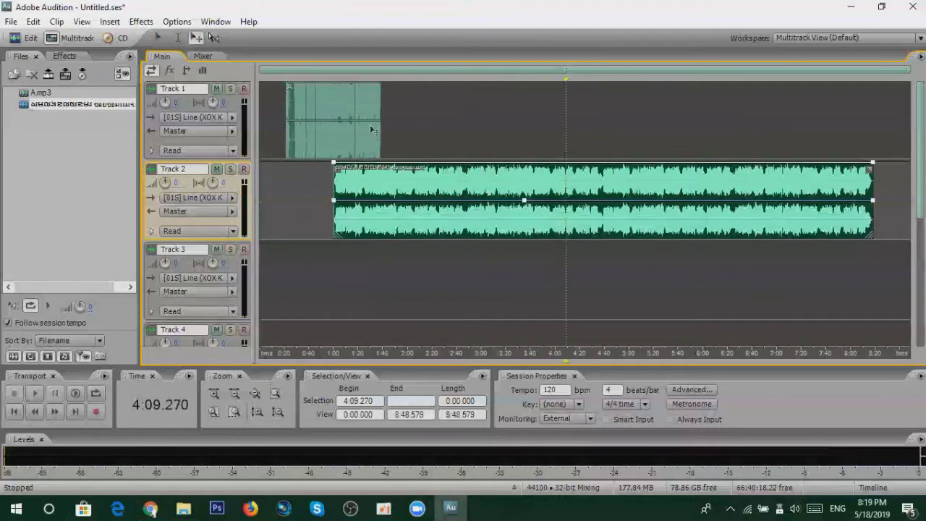
pyautogui.moveTo(402, 177); pyautogui.dragTo(318, 186)
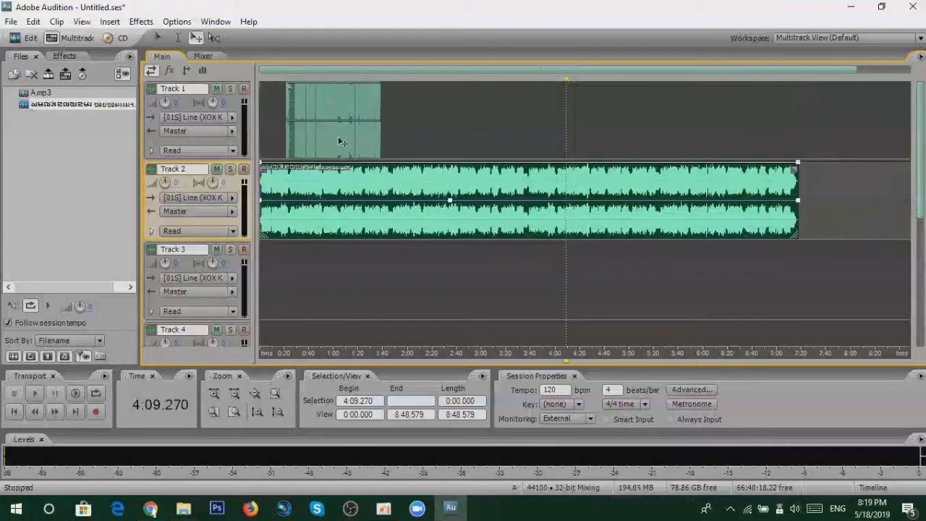
pyautogui.moveTo(341, 141); pyautogui.dragTo(314, 141)
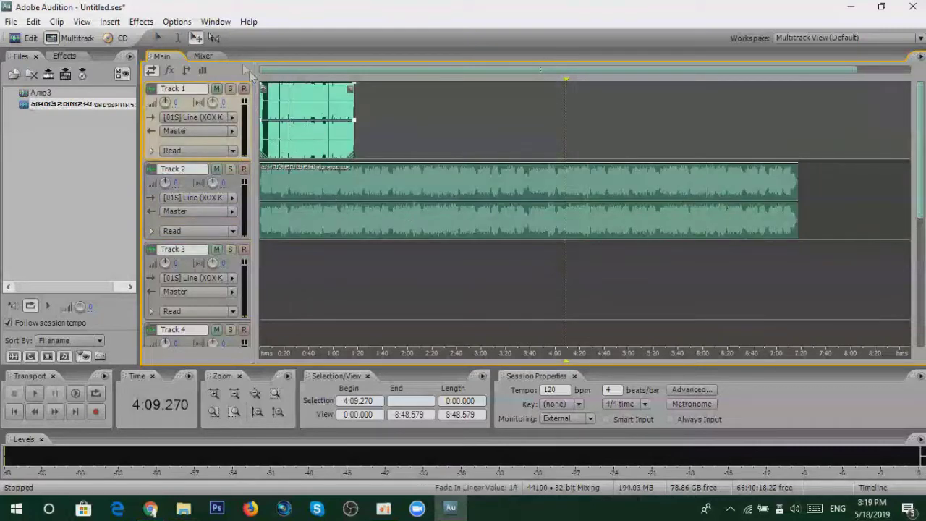
pyautogui.scroll(5, 370, 179)
pyautogui.moveTo(402, 79); pyautogui.dragTo(254, 65)
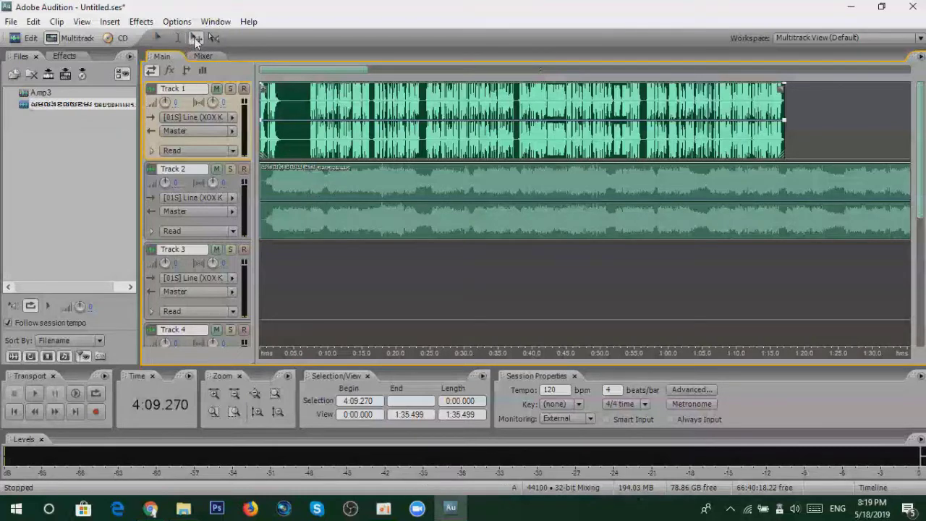
pyautogui.click(177, 38)
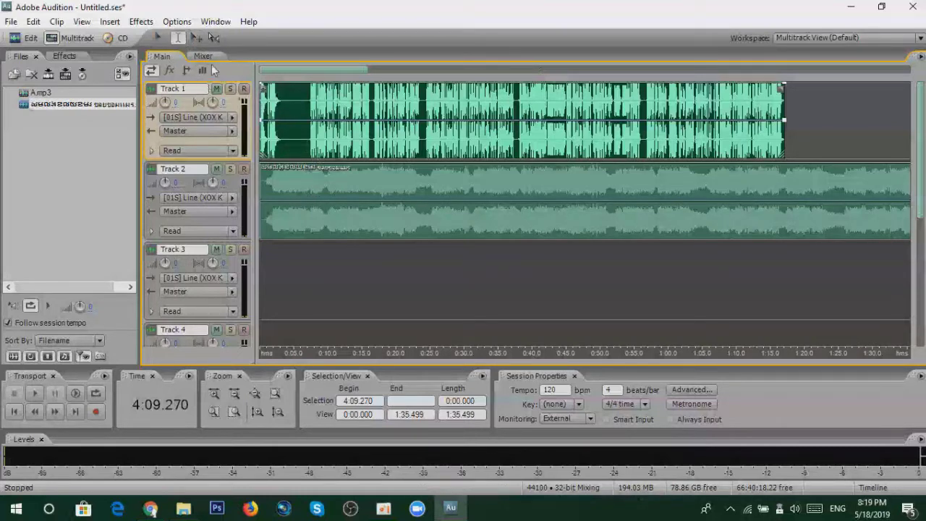
pyautogui.click(196, 37)
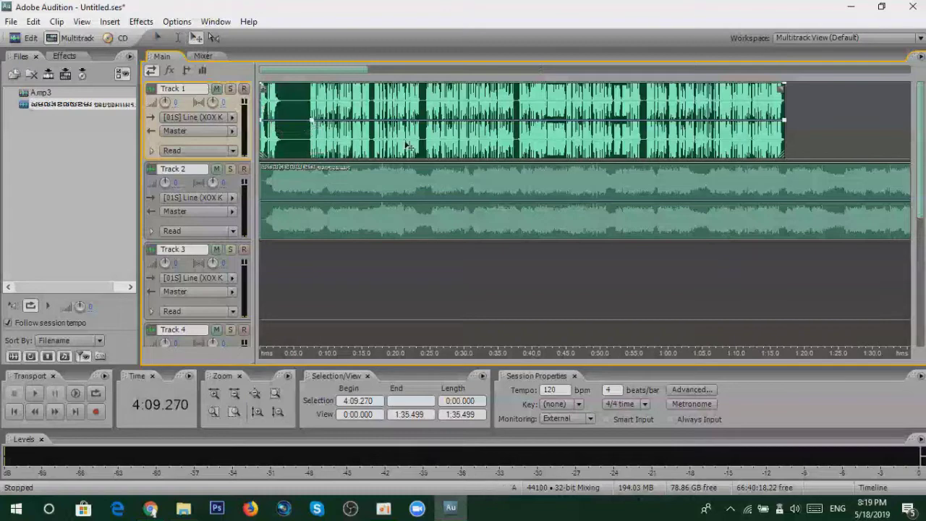
pyautogui.moveTo(388, 144); pyautogui.dragTo(368, 139)
pyautogui.moveTo(352, 189)
pyautogui.mouseDown()
pyautogui.moveTo(401, 190)
pyautogui.moveTo(347, 189)
pyautogui.mouseUp()
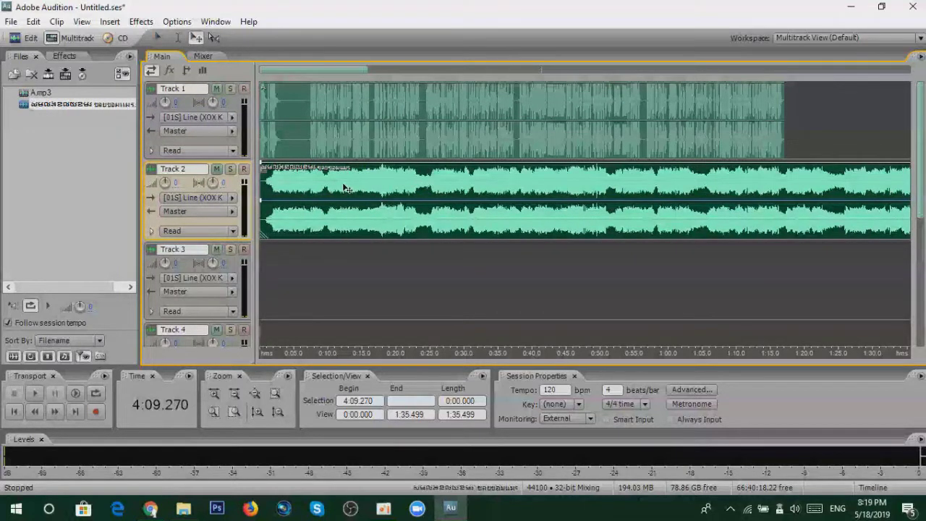
# Play the Track 2 music briefly from about 4:09 and stop it
pyautogui.press('space')
pyautogui.scroll(-3, 348, 180)
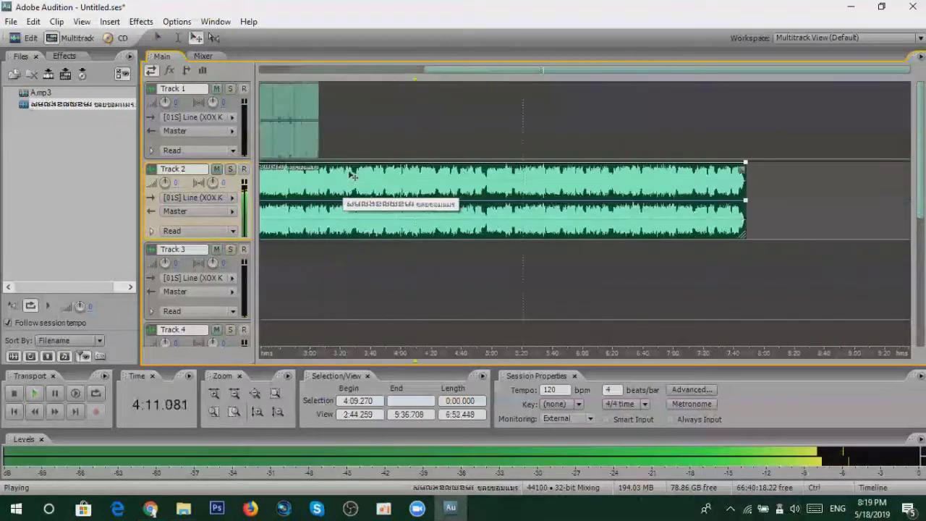
pyautogui.scroll(-2, 347, 177)
pyautogui.press('space')
# Return to the beginning of the session and play the voice and music tracks together from 0:00
pyautogui.moveTo(540, 82); pyautogui.dragTo(494, 84)
pyautogui.click(178, 38)
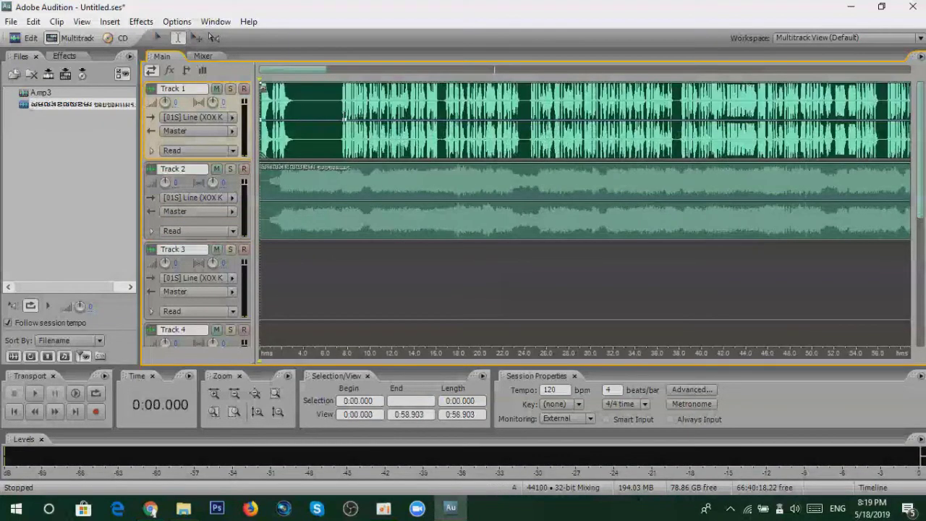
pyautogui.press('space')
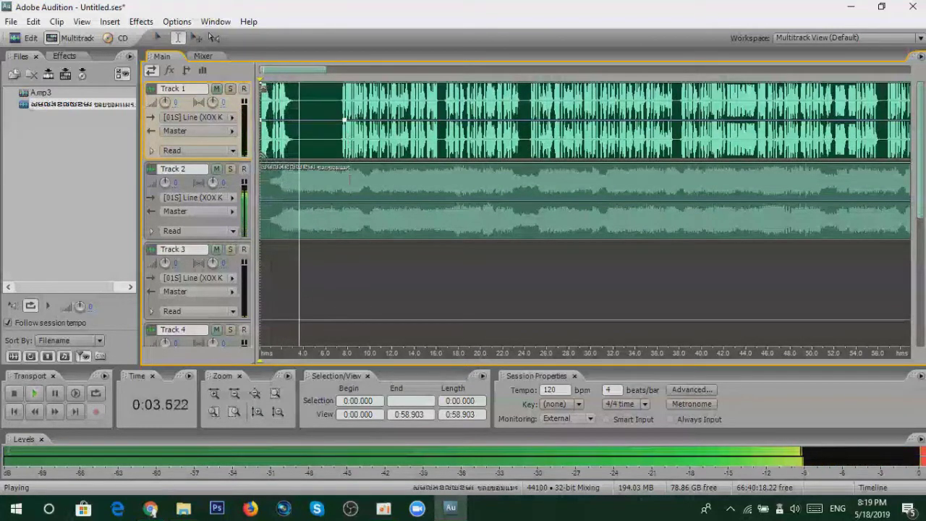
pyautogui.press('space')
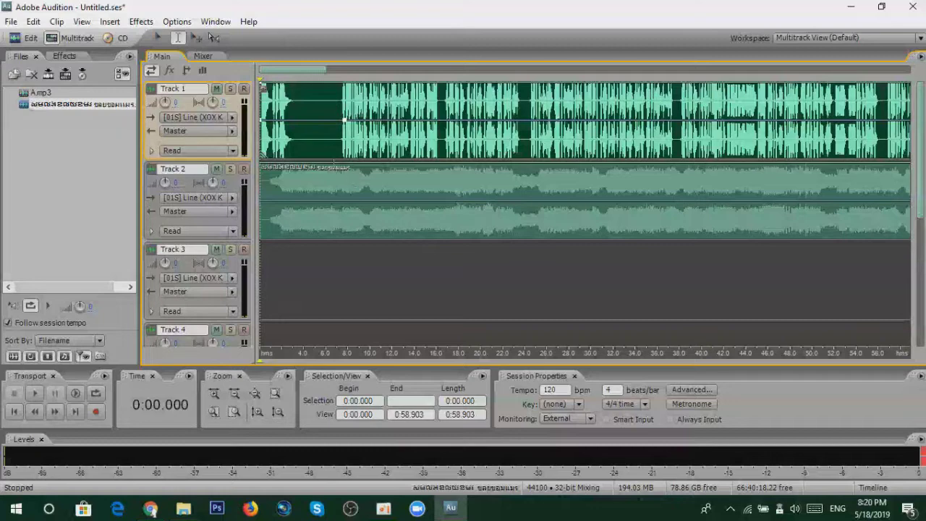
# Examine the opening of both tracks, comparing the music's start with the silent gap in the voice up to about 0:07
pyautogui.click(290, 203)
pyautogui.click(264, 119)
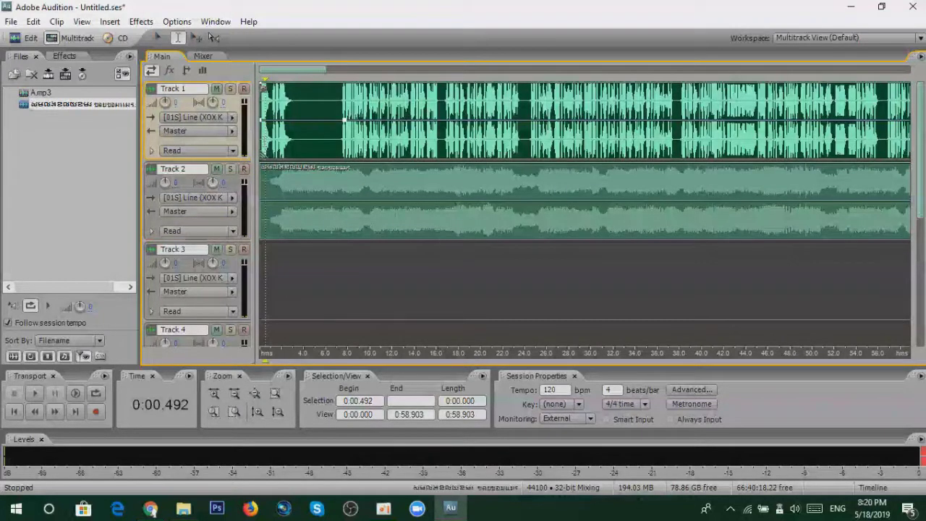
pyautogui.click(280, 203)
pyautogui.click(326, 203)
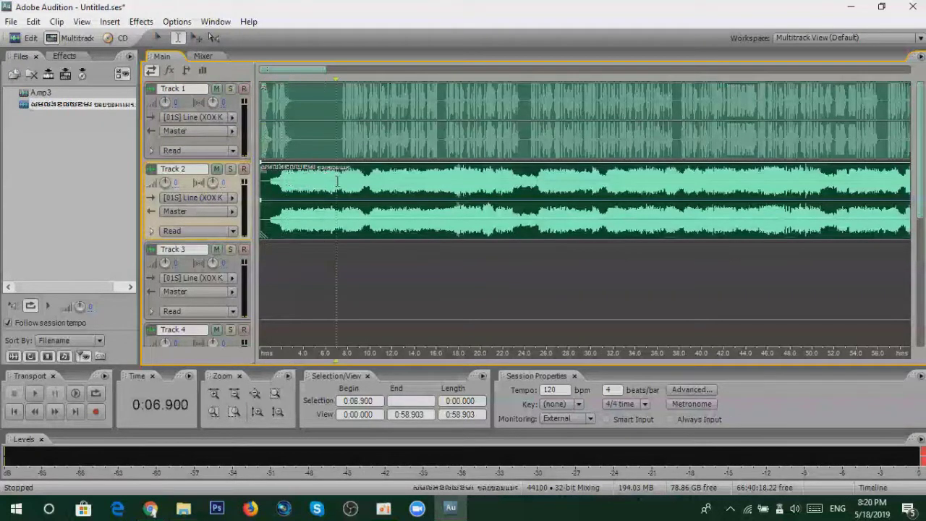
pyautogui.click(336, 126)
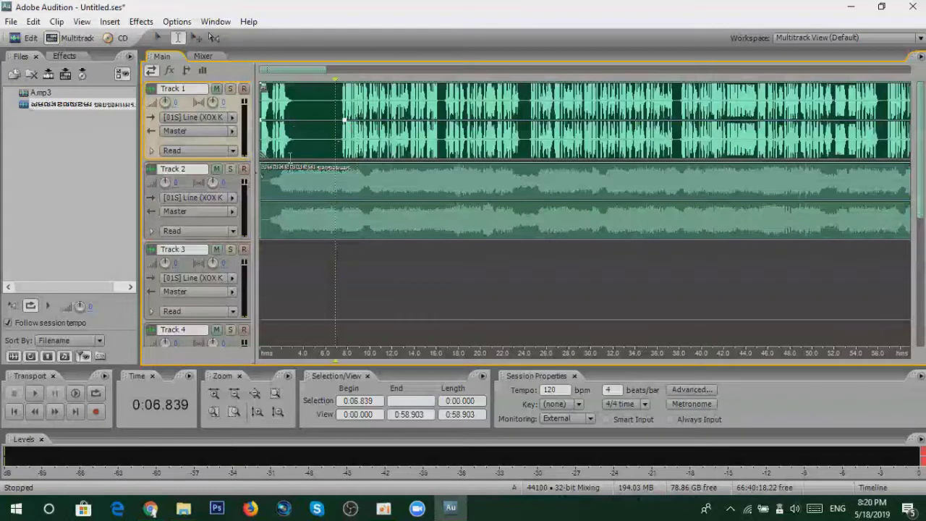
# Play both tracks from 0:00 through the voice's silent gap to about 0:08 and stop
pyautogui.click(263, 148)
pyautogui.press('space')
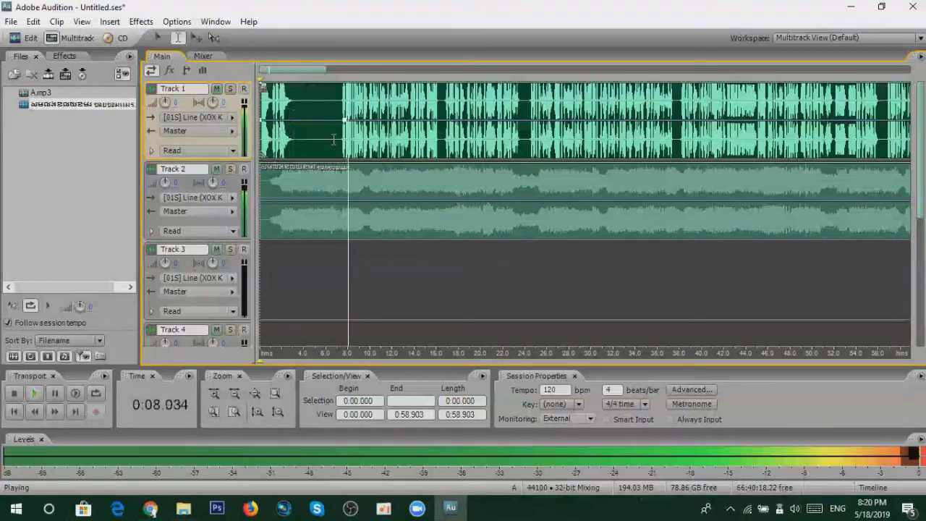
pyautogui.press('space')
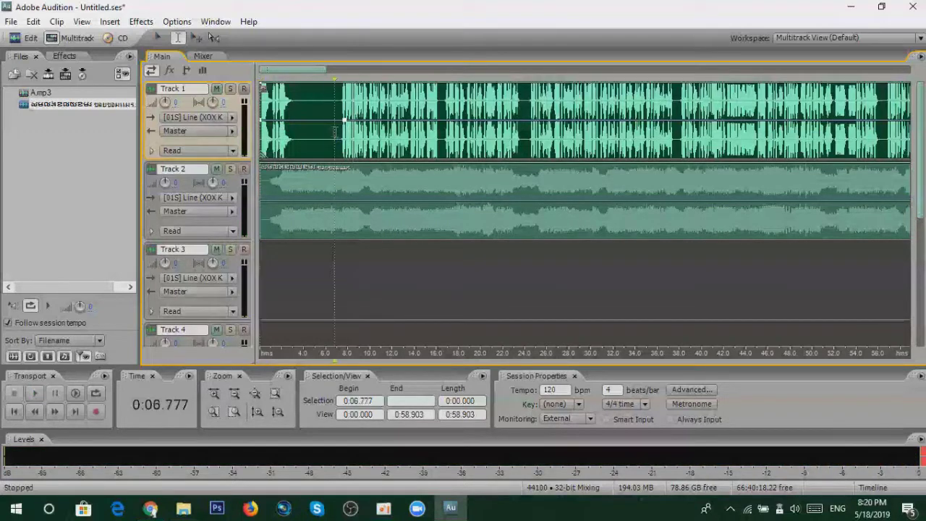
# Pinpoint where the voice resumes on Track 1, selecting the short range from 0:06.777 to 0:07.024
pyautogui.moveTo(335, 131); pyautogui.dragTo(328, 130)
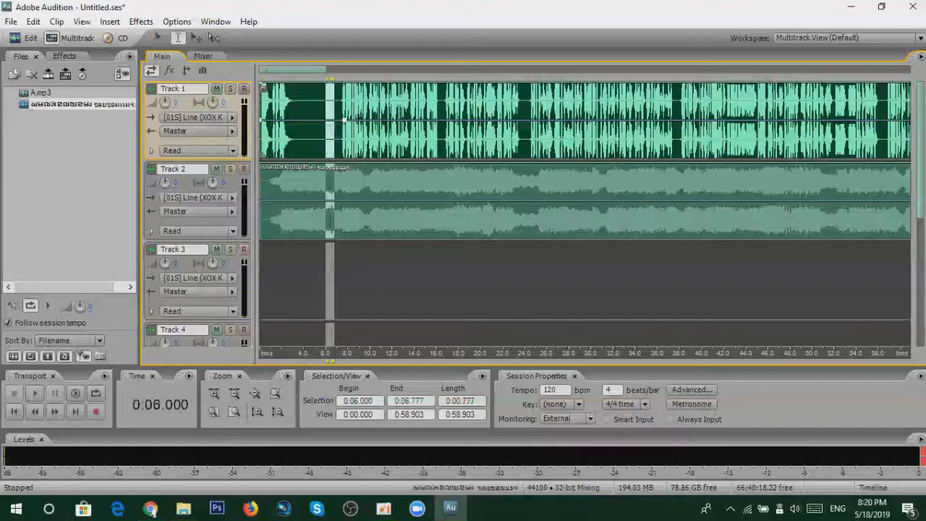
pyautogui.click(361, 181)
pyautogui.click(343, 119)
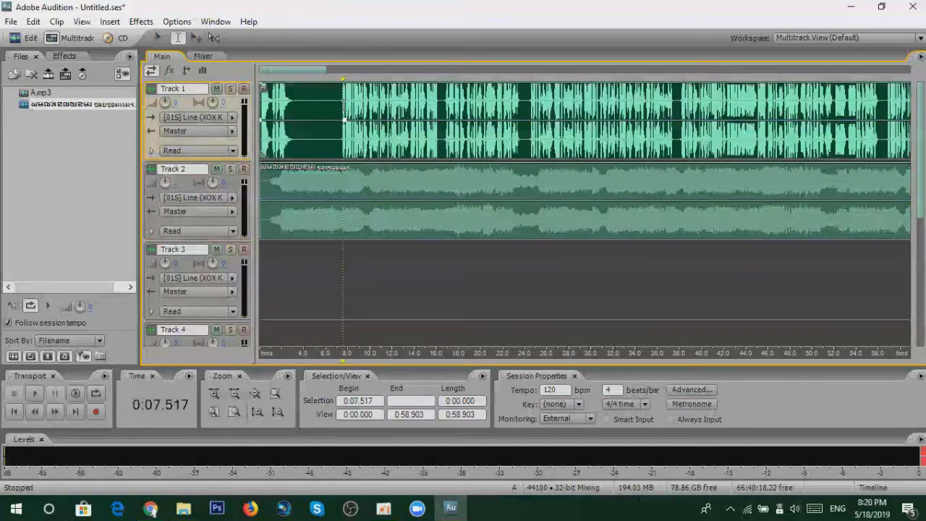
pyautogui.click(370, 130)
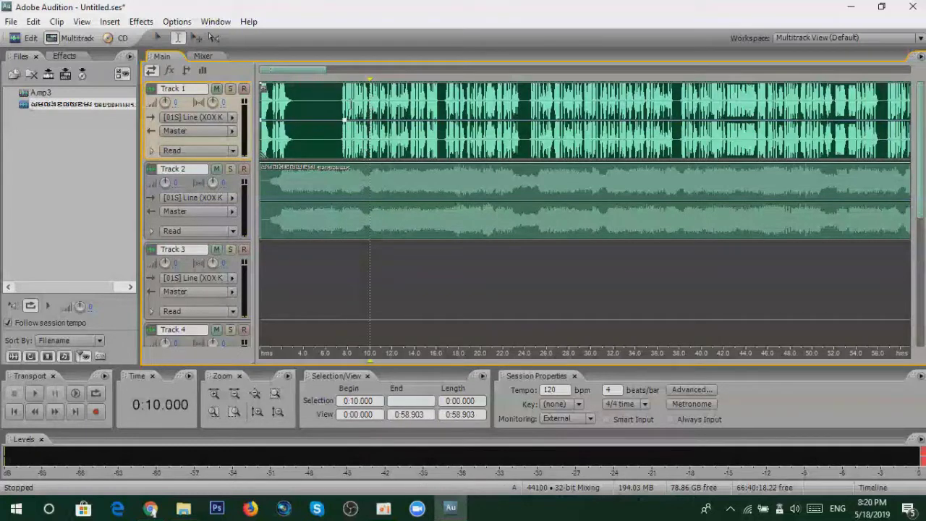
pyautogui.moveTo(334, 105); pyautogui.dragTo(336, 103)
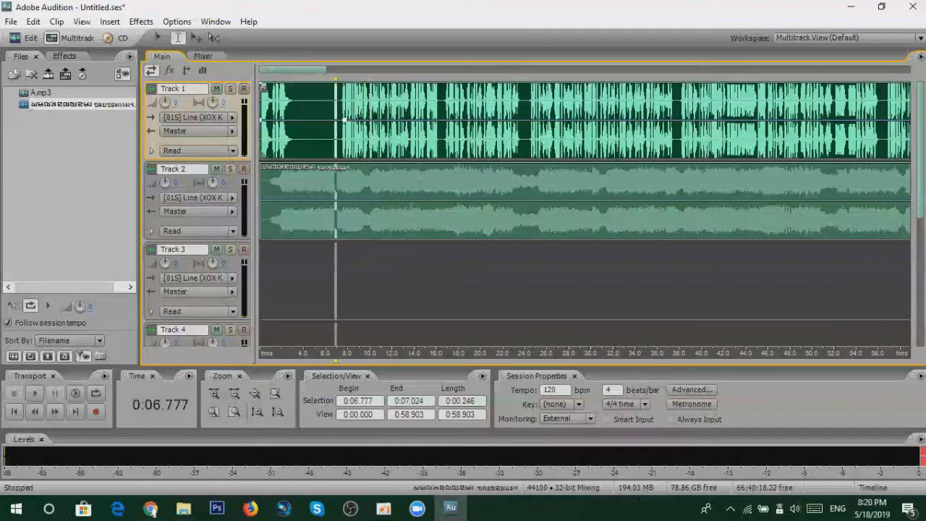
# Select the silent range from 0:06.000 to 0:06.716 in the voice clip on Track 1 and split the clip there, leaving a gap
pyautogui.click(409, 199)
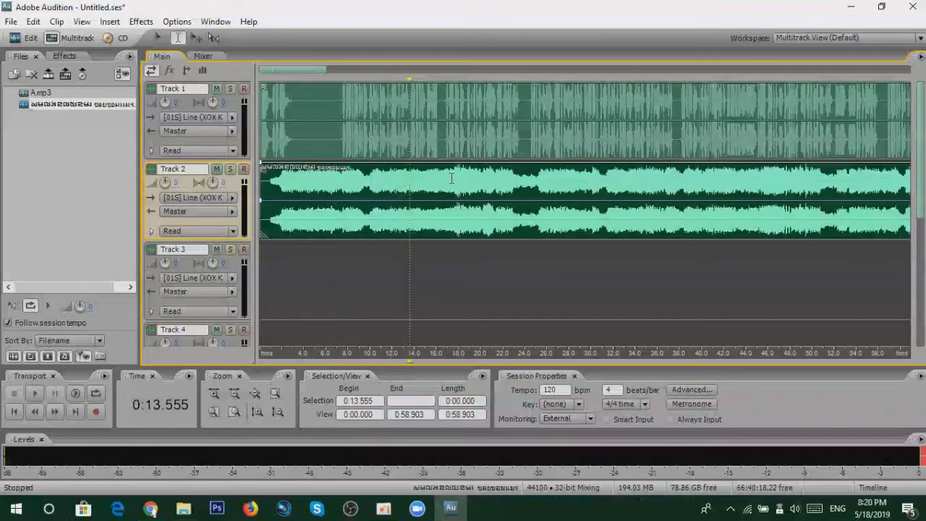
pyautogui.click(373, 119)
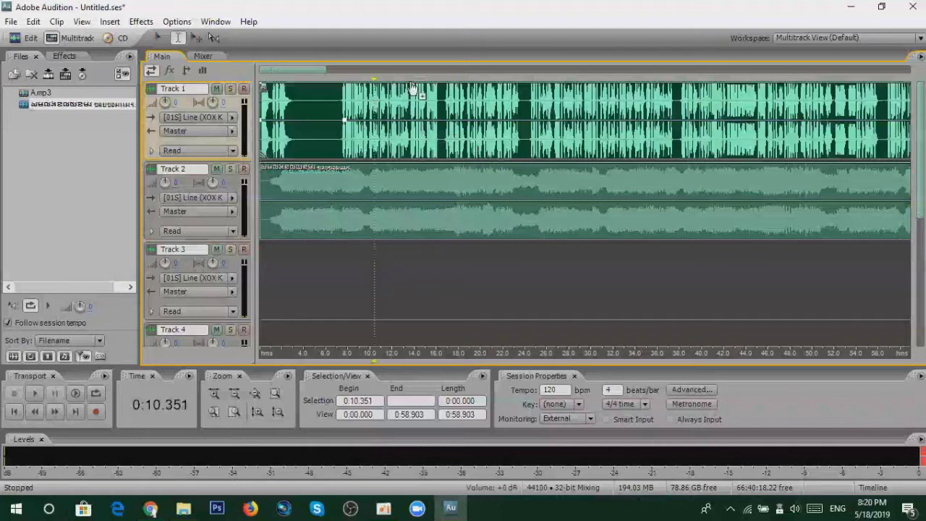
pyautogui.moveTo(334, 106); pyautogui.dragTo(318, 103)
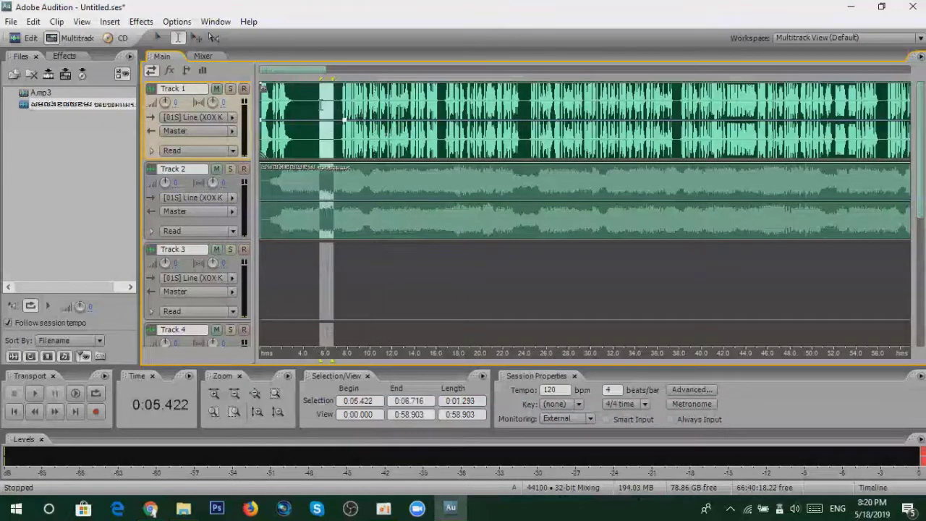
pyautogui.click(335, 103)
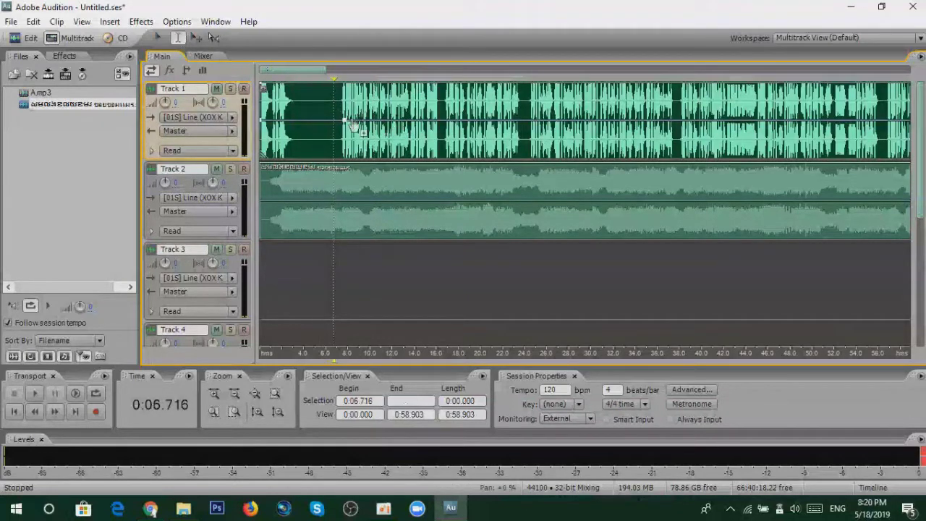
pyautogui.moveTo(335, 101); pyautogui.dragTo(329, 100)
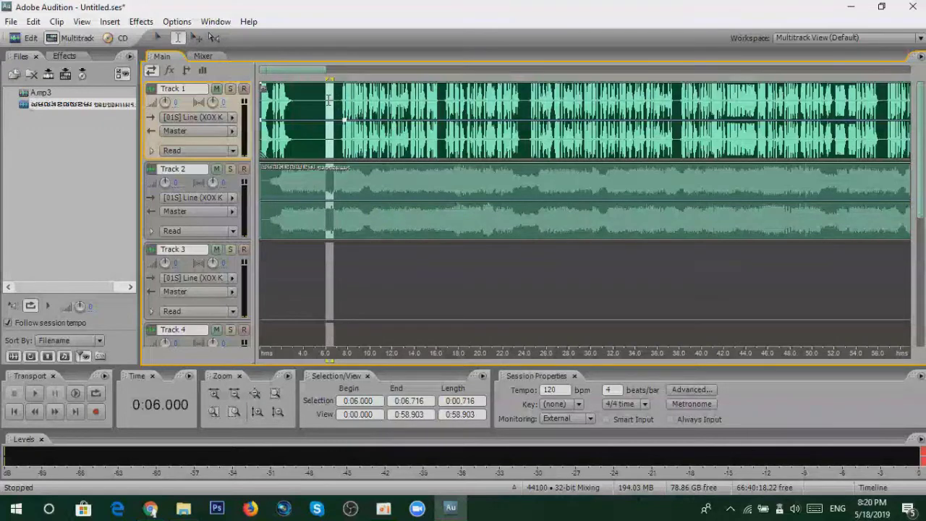
pyautogui.hotkey('ctrl', 'k')
# Move the second part of the voice on Track 1 to start at about 0:09.3
pyautogui.click(339, 109)
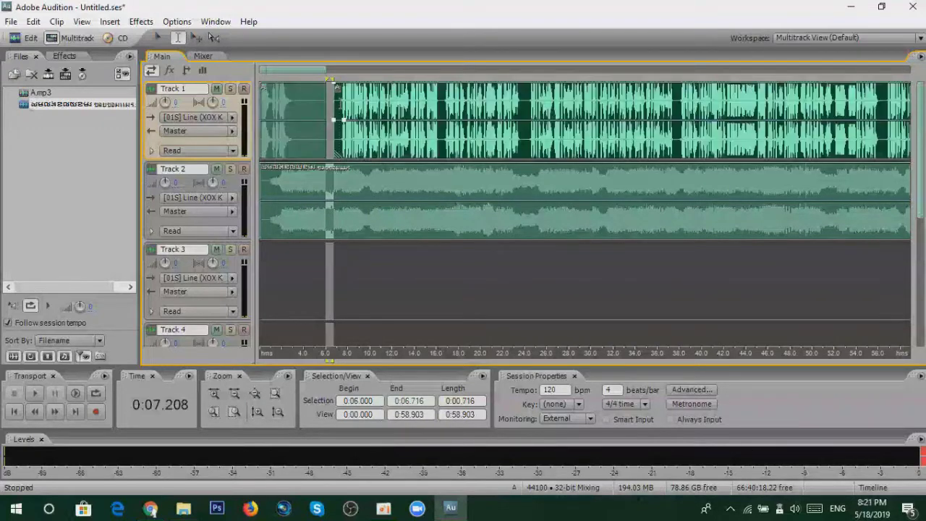
pyautogui.click(201, 40)
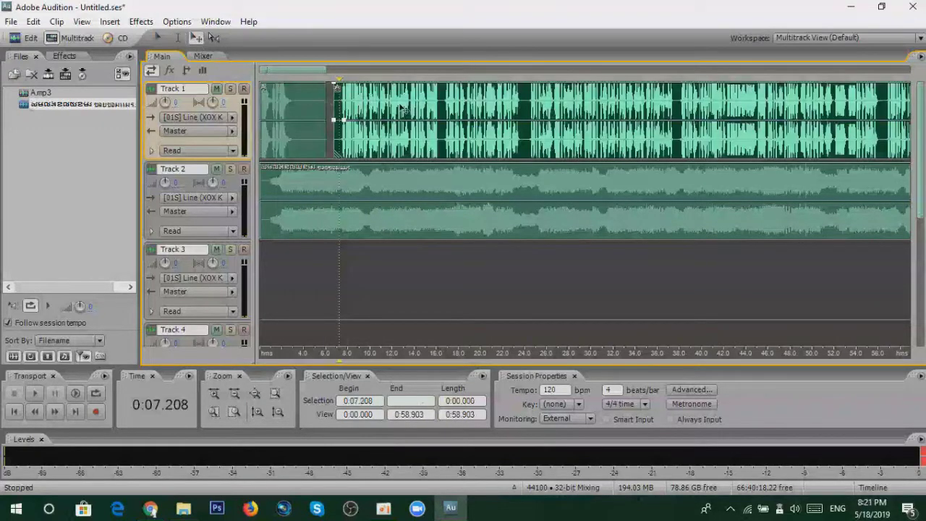
pyautogui.moveTo(418, 109)
pyautogui.mouseDown()
pyautogui.moveTo(400, 107)
pyautogui.moveTo(441, 107)
pyautogui.moveTo(325, 104)
pyautogui.moveTo(577, 125)
pyautogui.moveTo(425, 125)
pyautogui.mouseUp()
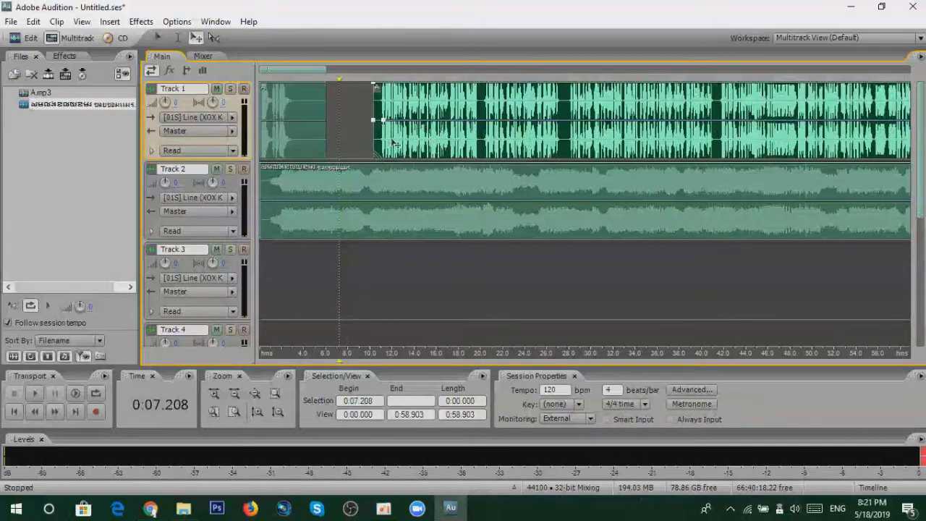
pyautogui.moveTo(394, 143)
pyautogui.mouseDown()
pyautogui.moveTo(472, 144)
pyautogui.moveTo(388, 144)
pyautogui.mouseUp()
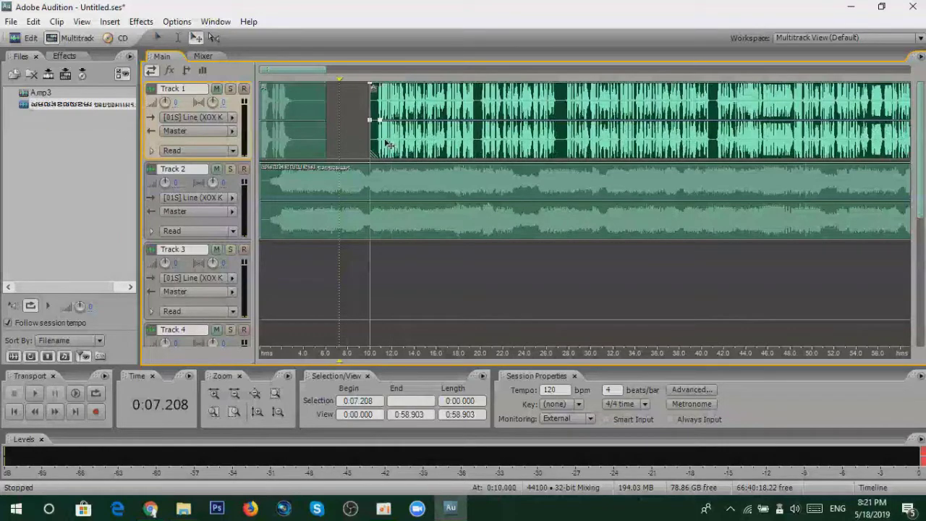
pyautogui.moveTo(389, 145); pyautogui.dragTo(383, 144)
# Play the session from 0:00 and shift the second voice clip to start at about 0:09.0 during playback
pyautogui.moveTo(334, 89); pyautogui.dragTo(286, 89)
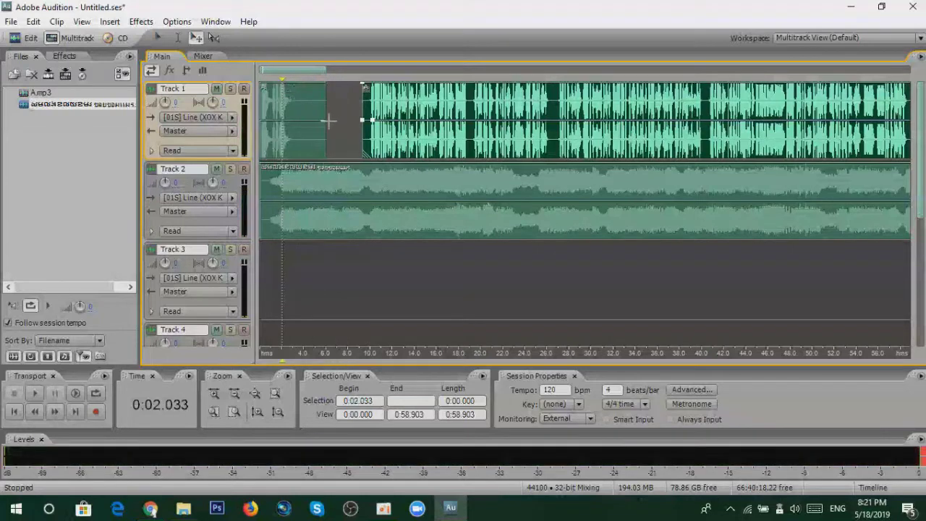
pyautogui.moveTo(282, 81); pyautogui.dragTo(242, 86)
pyautogui.press('space')
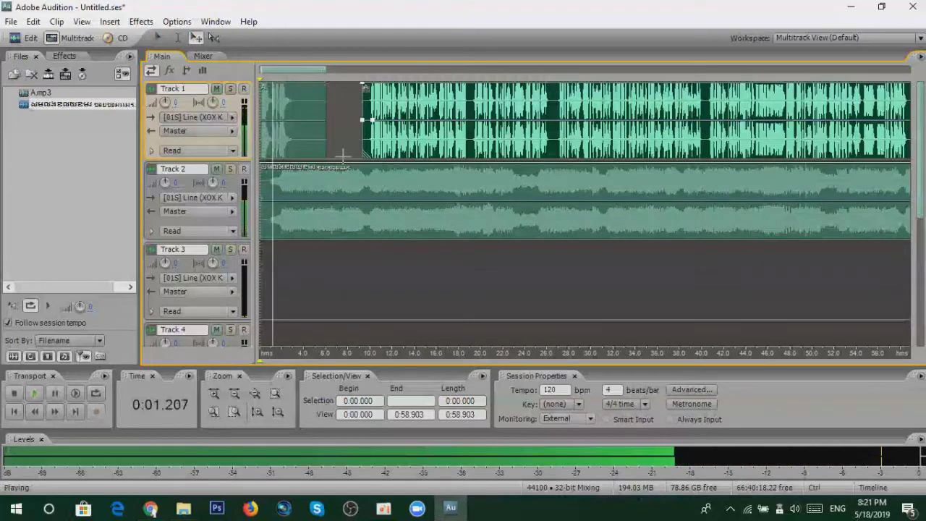
pyautogui.scroll(3, 342, 156)
pyautogui.moveTo(427, 134); pyautogui.dragTo(423, 132)
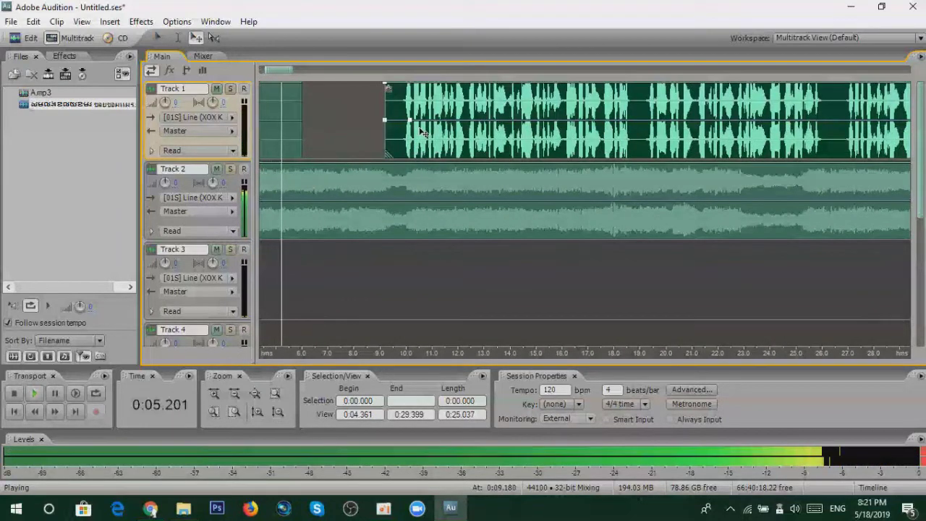
pyautogui.moveTo(422, 133); pyautogui.dragTo(419, 133)
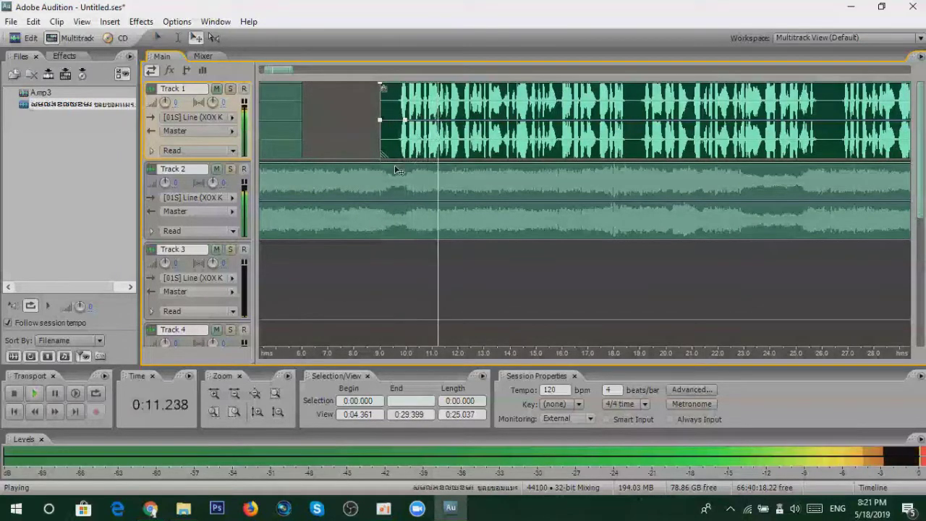
# Listen to the second voice clip over the music until about 0:20 and stop playback
pyautogui.scroll(-2, 417, 177)
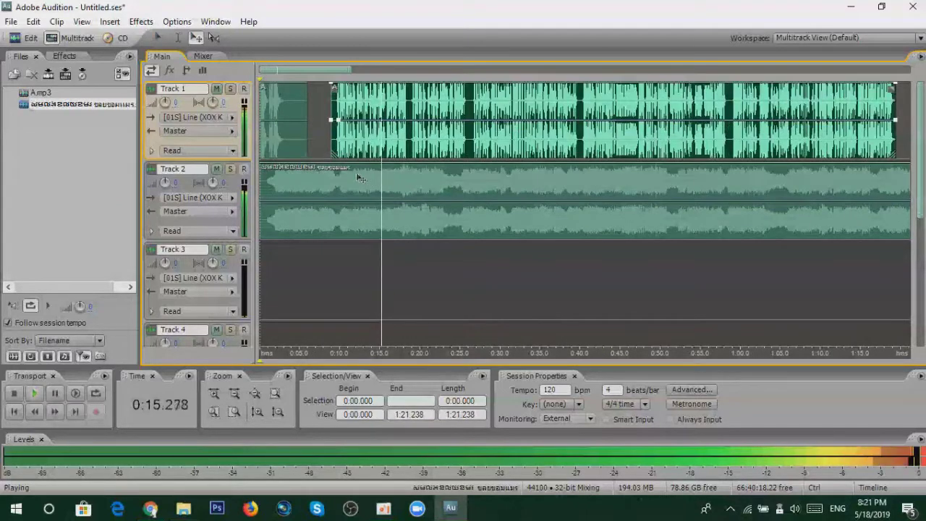
pyautogui.scroll(1, 356, 177)
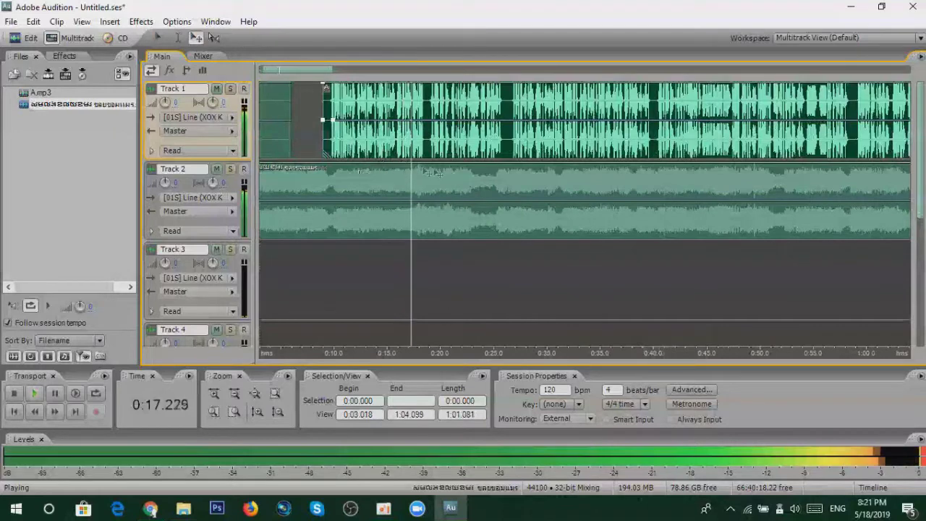
pyautogui.scroll(-2, 434, 176)
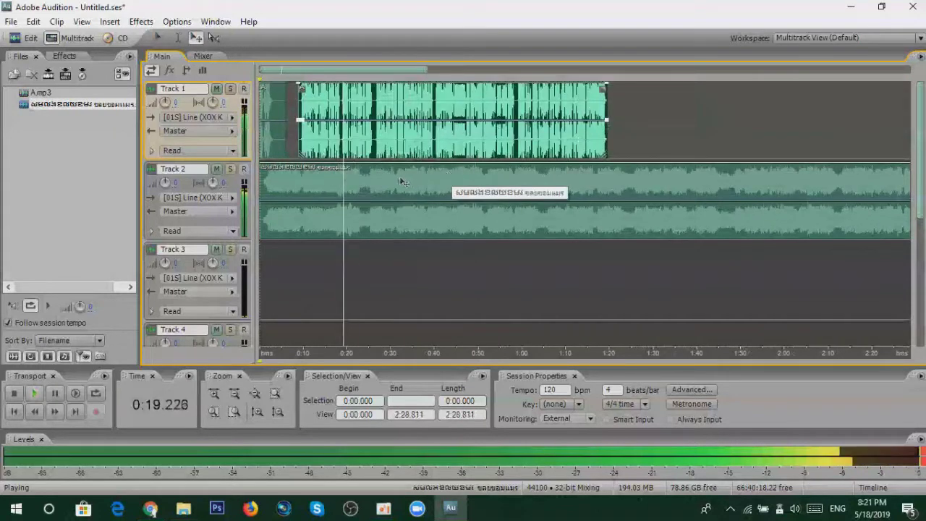
pyautogui.press('space')
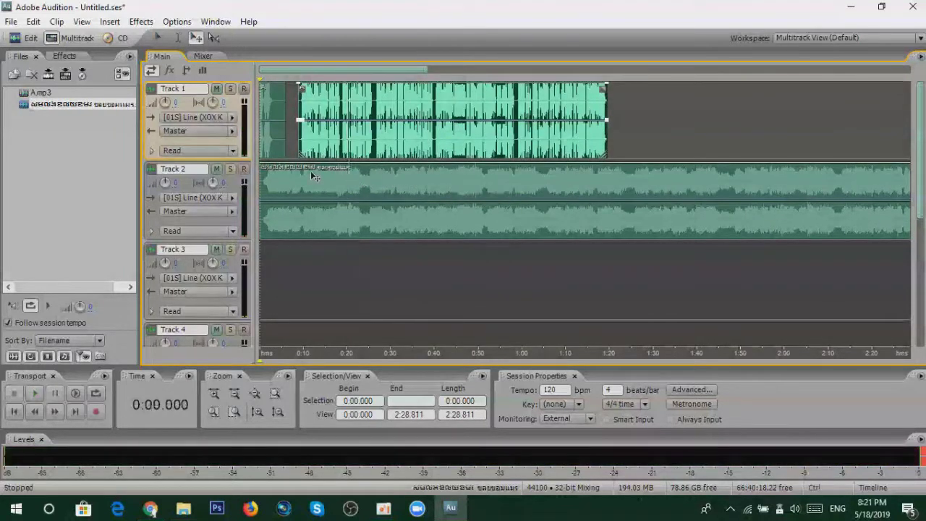
# Align the second voice clip with the dip in the music, starting it at about 0:09.5
pyautogui.scroll(2, 310, 171)
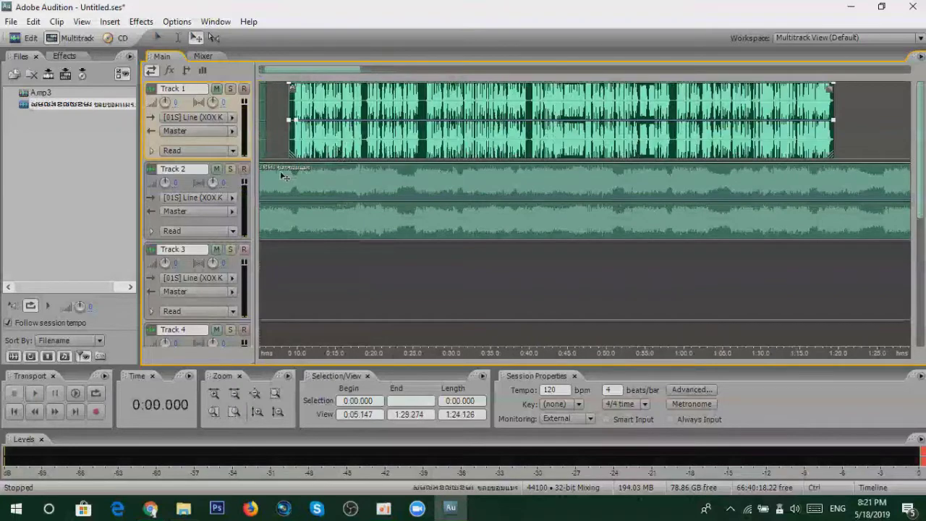
pyautogui.scroll(3, 284, 175)
pyautogui.scroll(2, 278, 84)
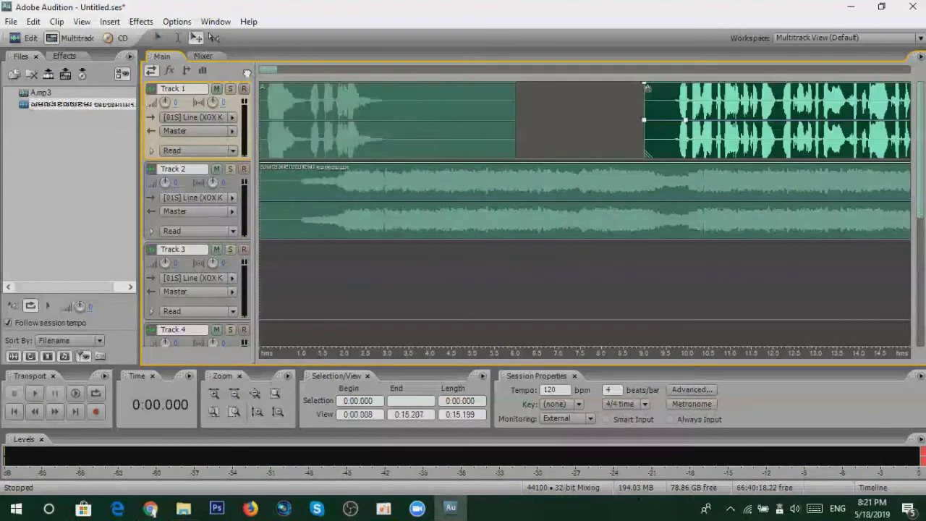
pyautogui.scroll(-3, 548, 178)
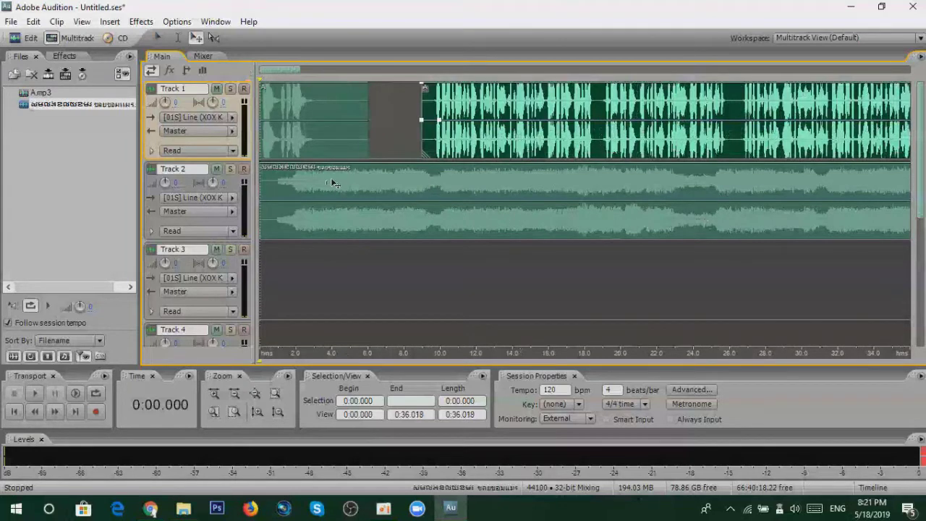
pyautogui.moveTo(421, 106); pyautogui.dragTo(431, 107)
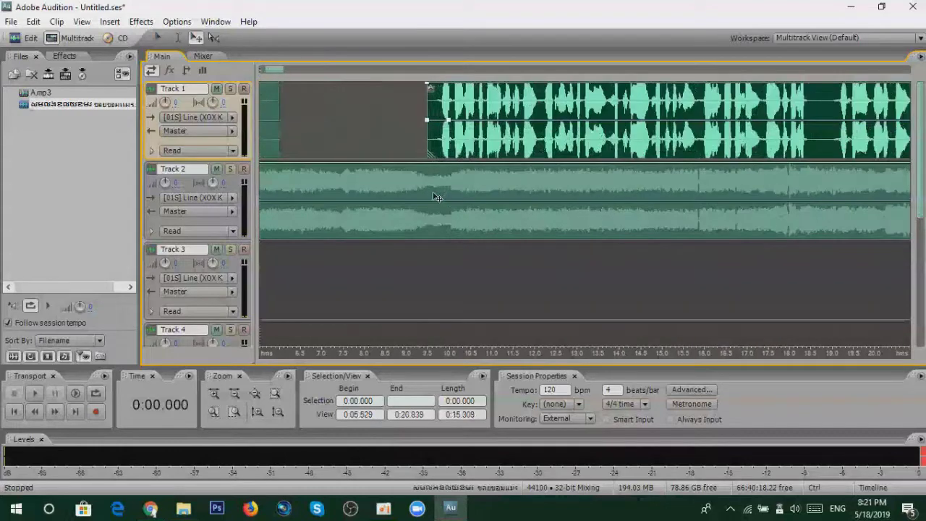
pyautogui.scroll(5, 425, 199)
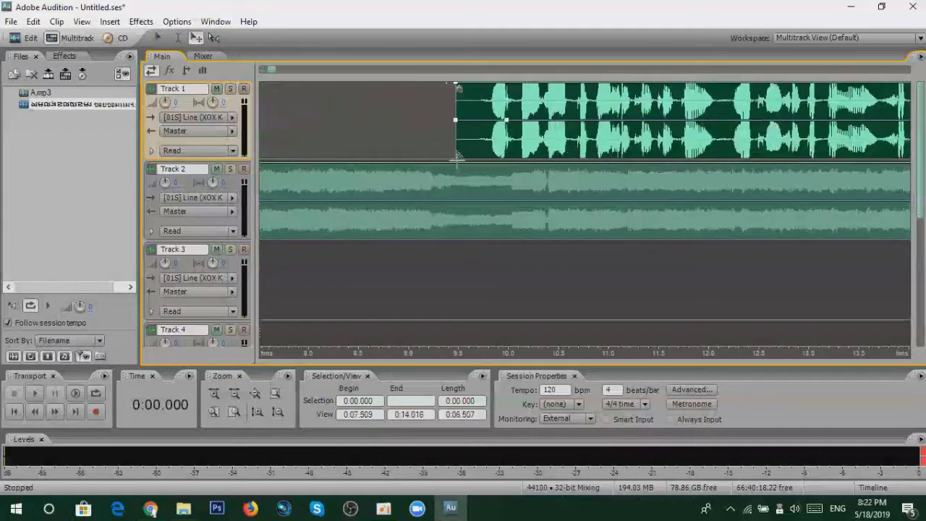
pyautogui.scroll(-3, 440, 195)
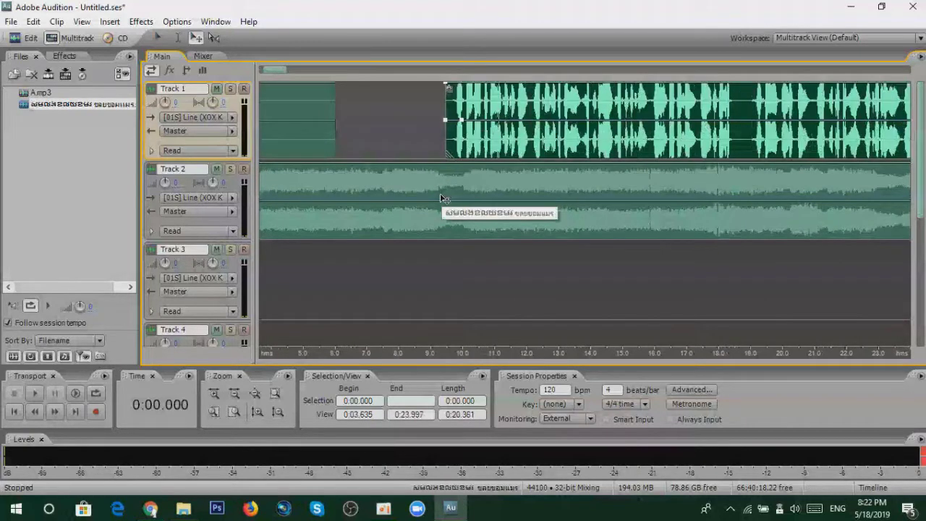
pyautogui.scroll(-2, 524, 133)
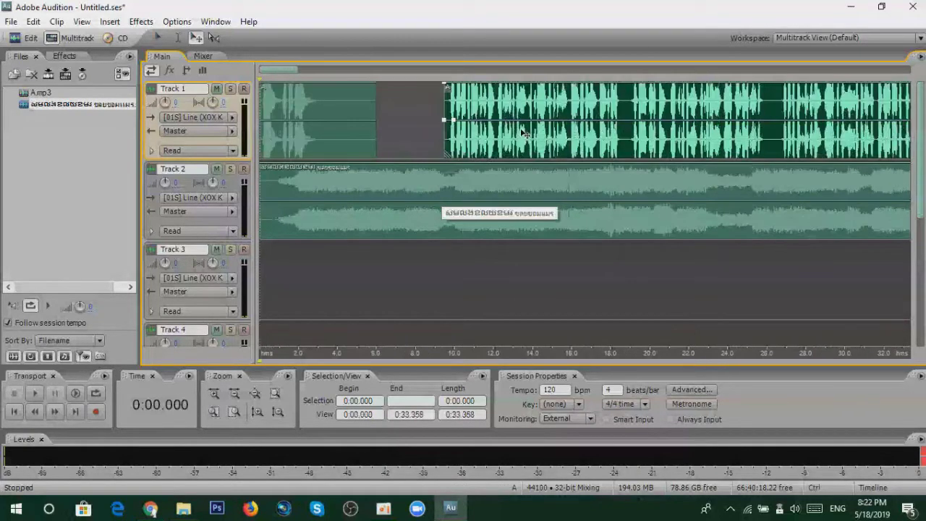
# Add a volume envelope point to the Track 2 music at about 0:09.4, just before the second voice clip, keeping it at +0 dB
pyautogui.click(424, 192)
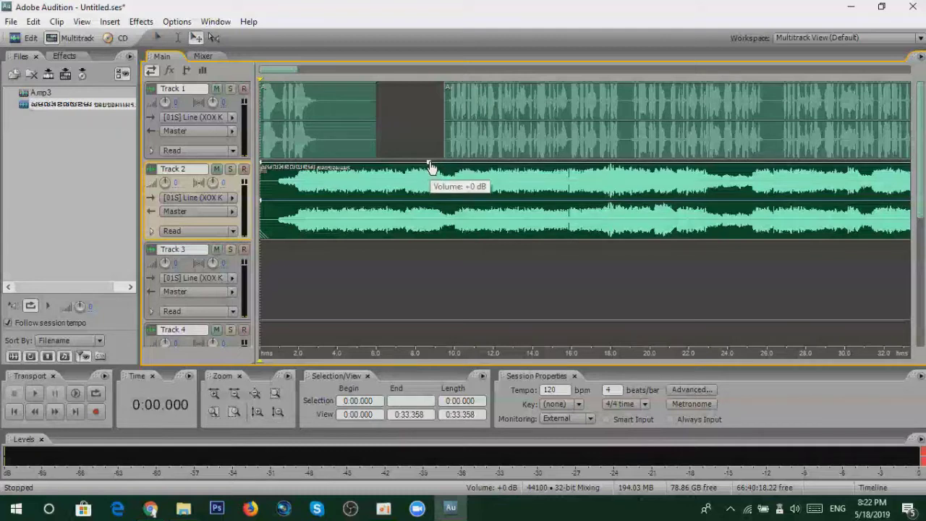
pyautogui.moveTo(430, 168)
pyautogui.mouseDown()
pyautogui.moveTo(433, 161)
pyautogui.moveTo(438, 178)
pyautogui.moveTo(439, 168)
pyautogui.moveTo(439, 241)
pyautogui.moveTo(438, 182)
pyautogui.moveTo(448, 162)
pyautogui.moveTo(440, 171)
pyautogui.moveTo(440, 159)
pyautogui.mouseUp()
pyautogui.scroll(4, 440, 207)
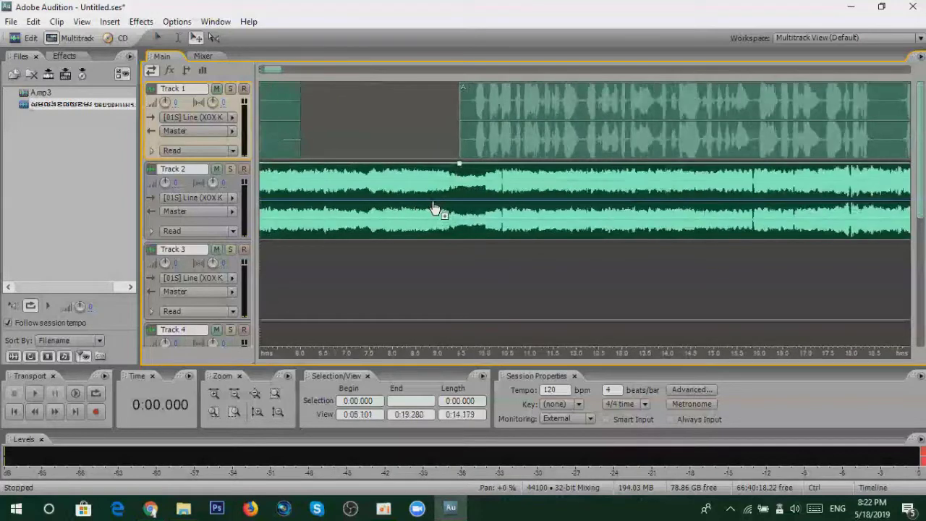
pyautogui.click(466, 166)
pyautogui.moveTo(465, 168); pyautogui.dragTo(471, 169)
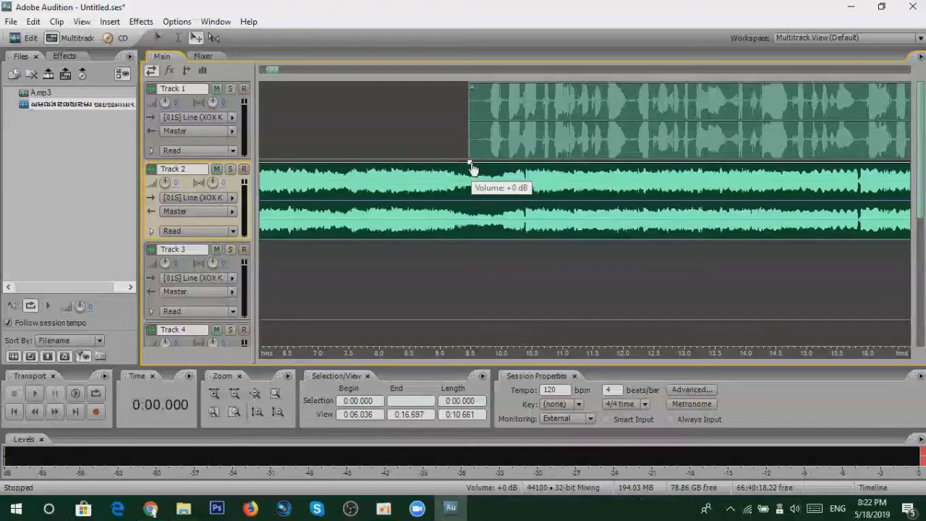
pyautogui.moveTo(471, 169); pyautogui.dragTo(465, 169)
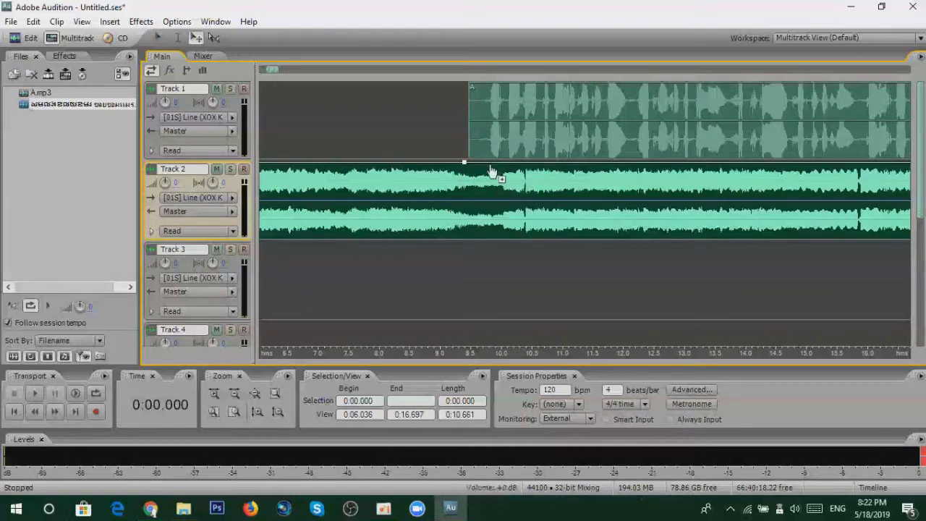
# Try lowering the music with a second volume point at about 0:09.8, and remove that point
pyautogui.click(491, 164)
pyautogui.moveTo(491, 169); pyautogui.dragTo(492, 210)
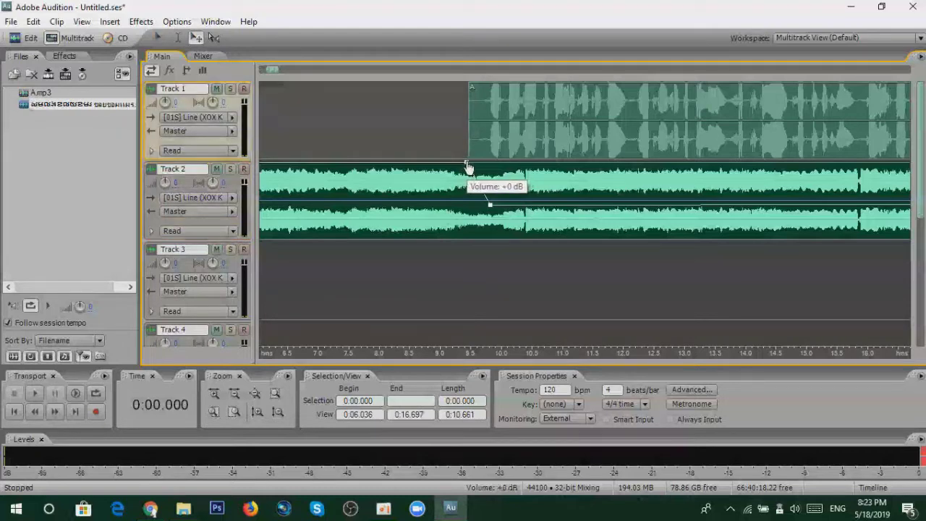
pyautogui.scroll(-4, 468, 168)
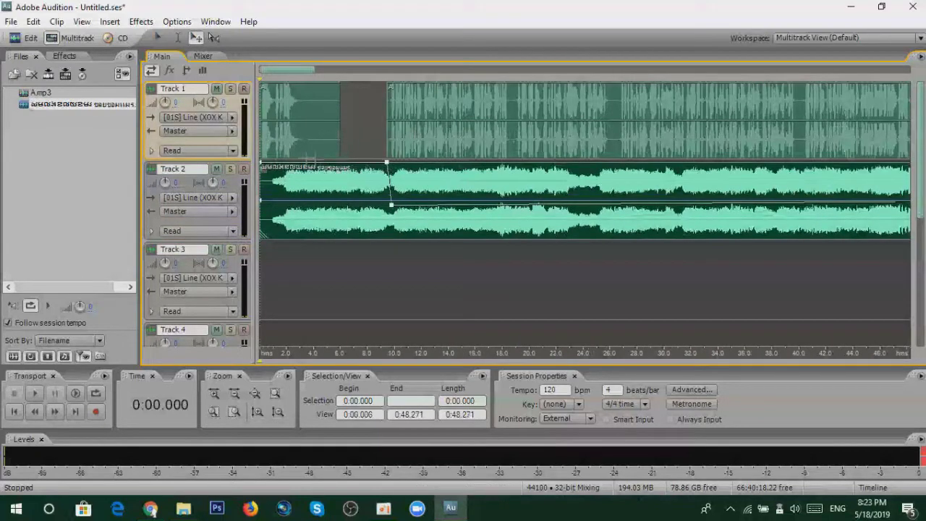
pyautogui.moveTo(416, 164); pyautogui.dragTo(481, 156)
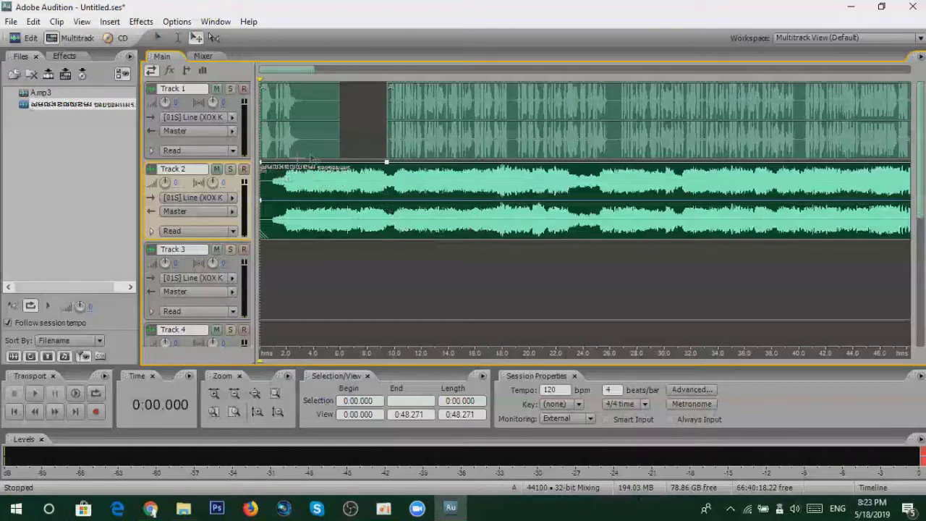
# Lower the Track 2 music with a second volume point at about 0:09.9 and place the time cursor at 0:09.278
pyautogui.scroll(5, 354, 155)
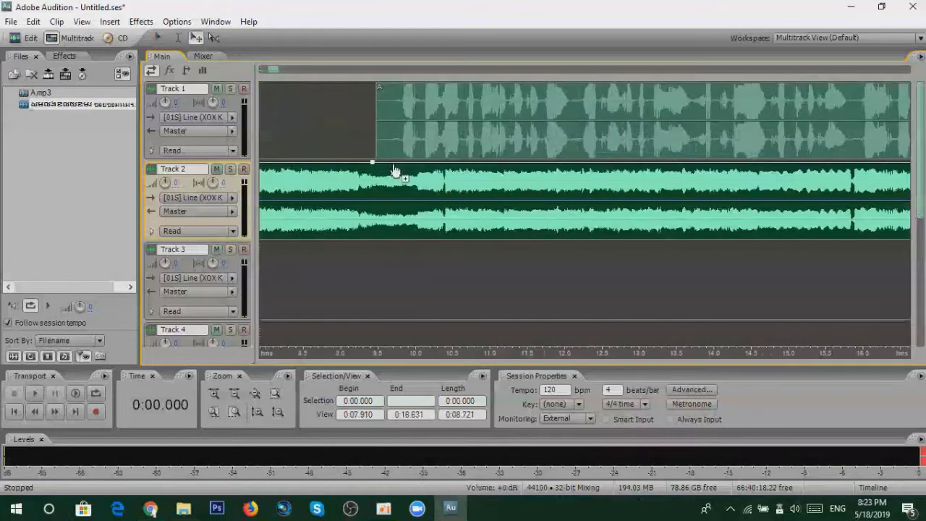
pyautogui.moveTo(394, 177); pyautogui.dragTo(406, 215)
pyautogui.click(177, 39)
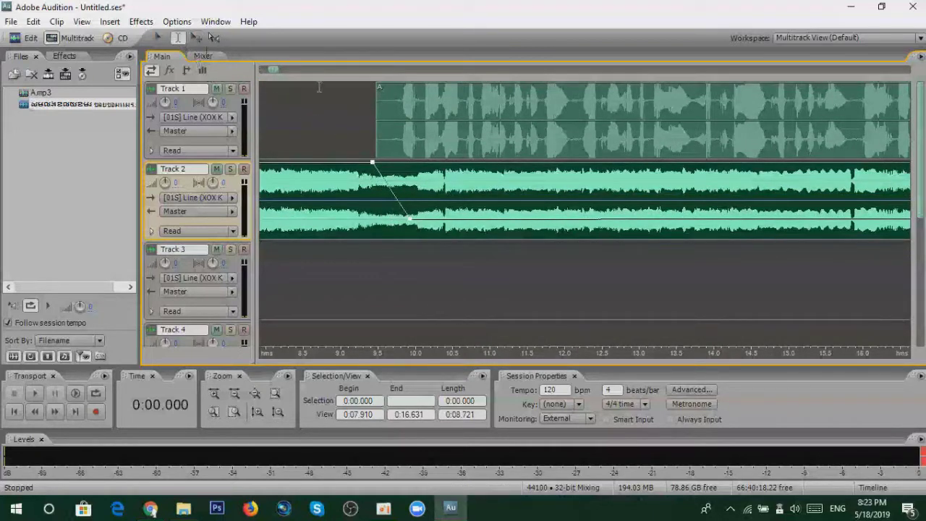
pyautogui.click(362, 152)
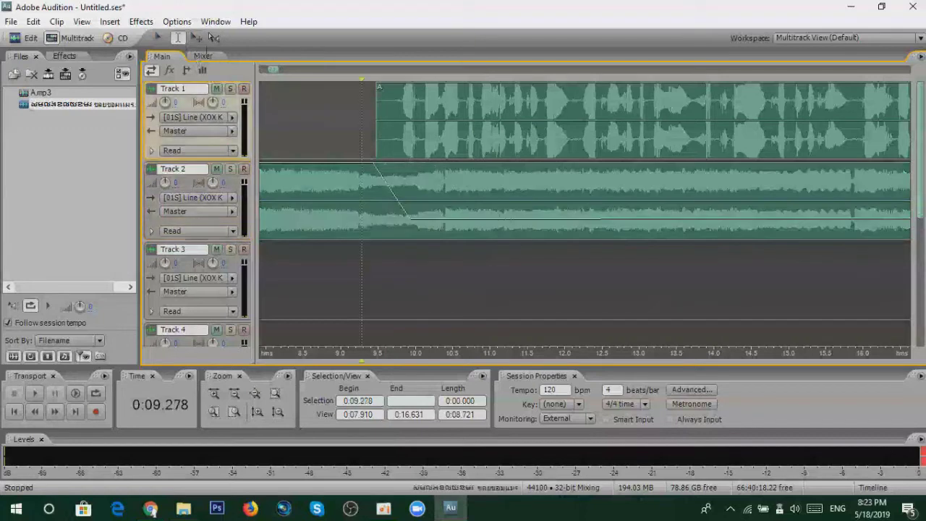
pyautogui.scroll(-5, 518, 224)
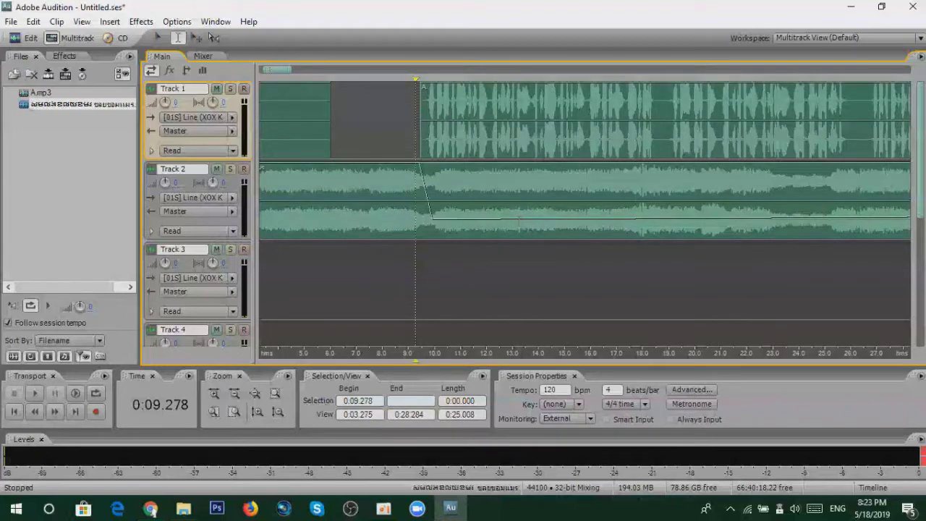
# Play the mix from 0:09.278 to about 0:28.9 to check the lowered music beneath the second voice clip
pyautogui.press('space')
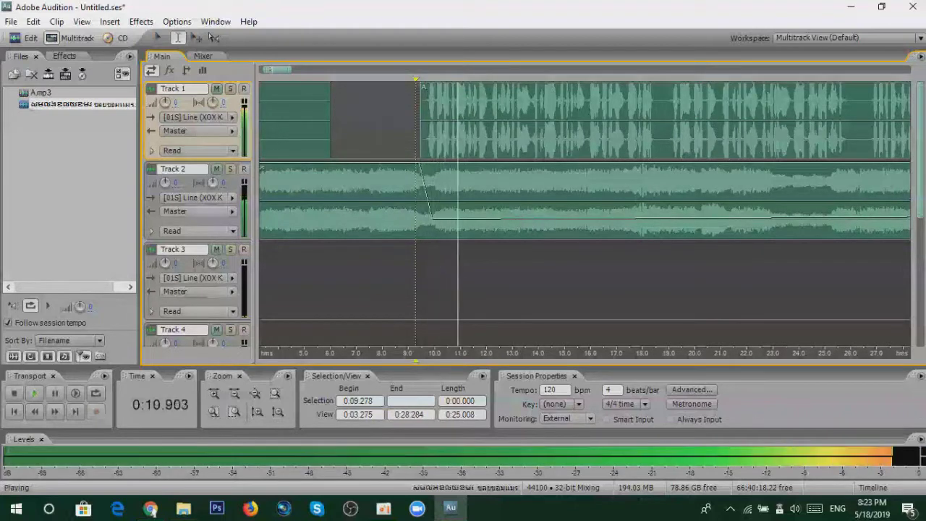
pyautogui.hotkey('ctrl', '\\')
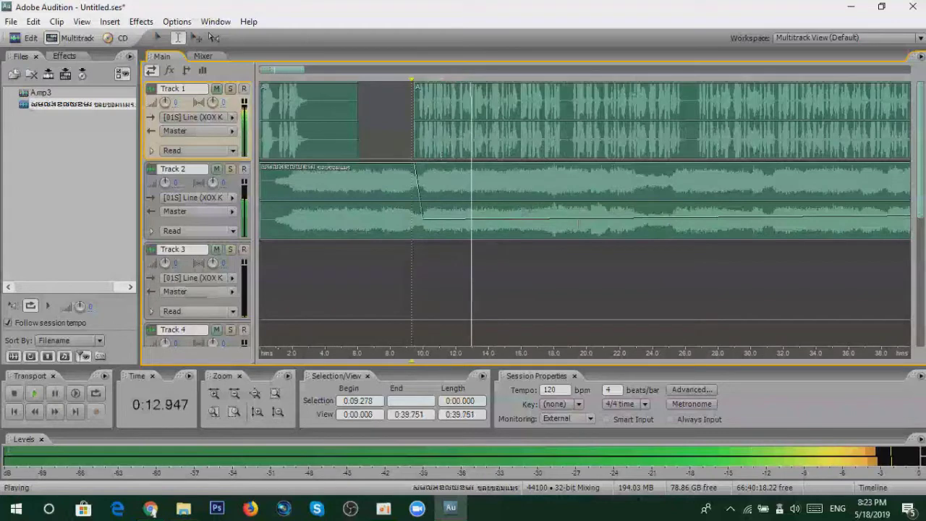
pyautogui.press('=')
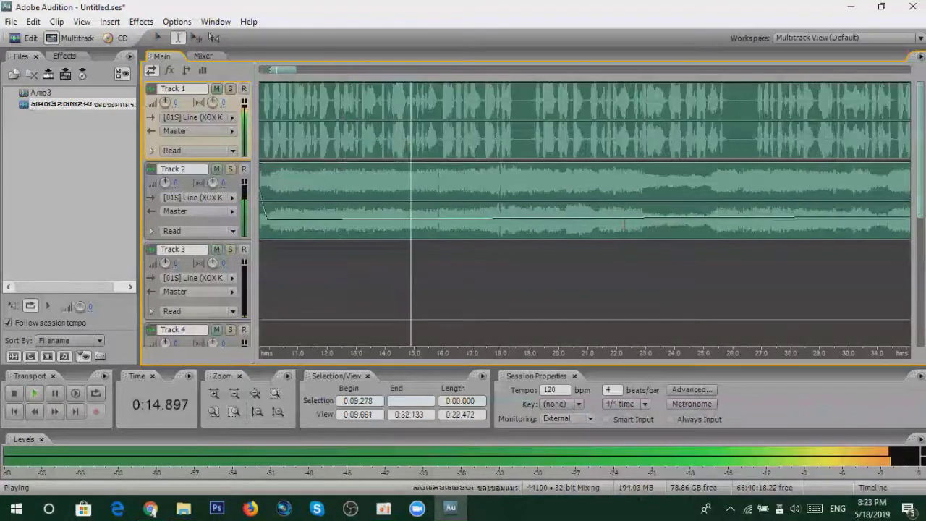
pyautogui.press('=')
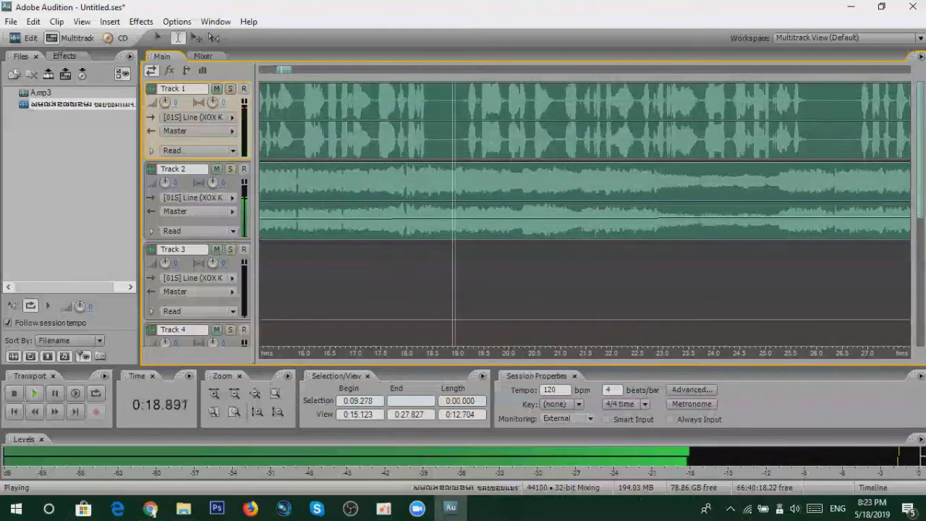
pyautogui.press('-')
pyautogui.press('-')
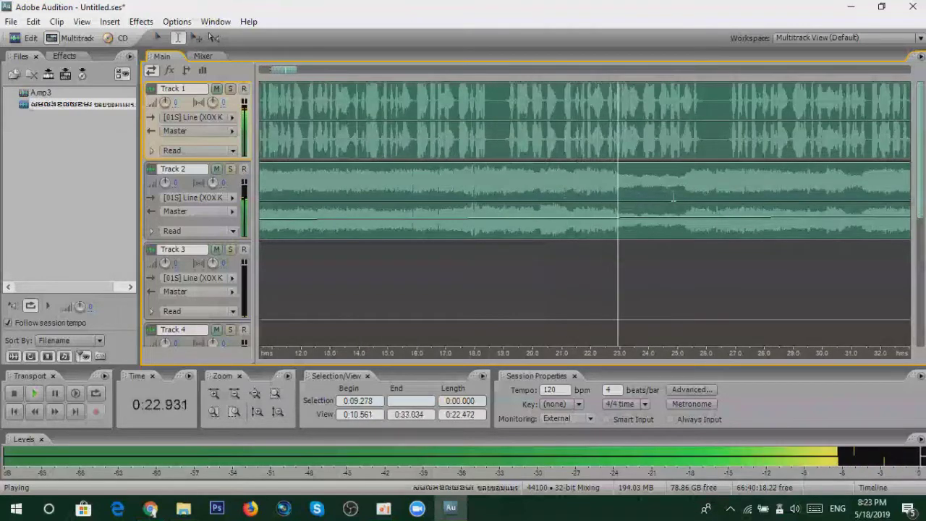
pyautogui.hotkey('ctrl', 'z')
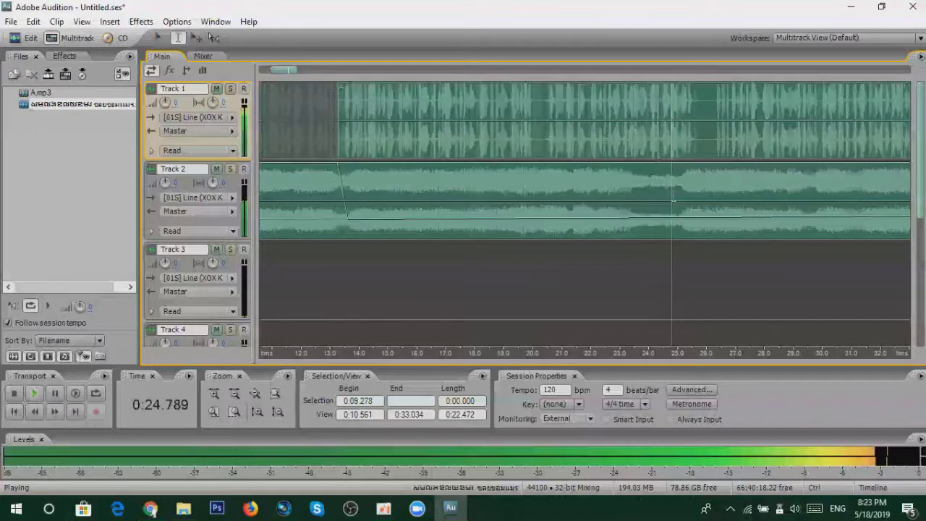
pyautogui.hotkey('ctrl', 'z')
pyautogui.press('-')
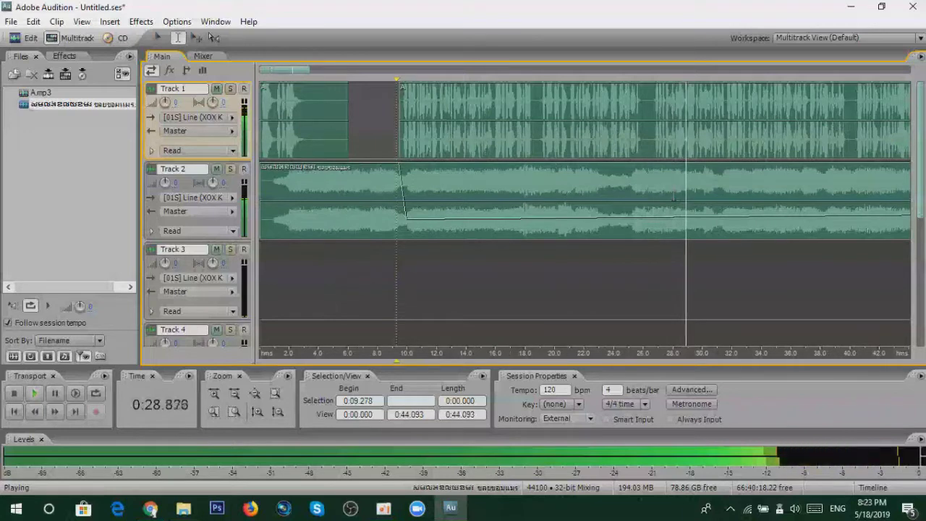
pyautogui.press('space')
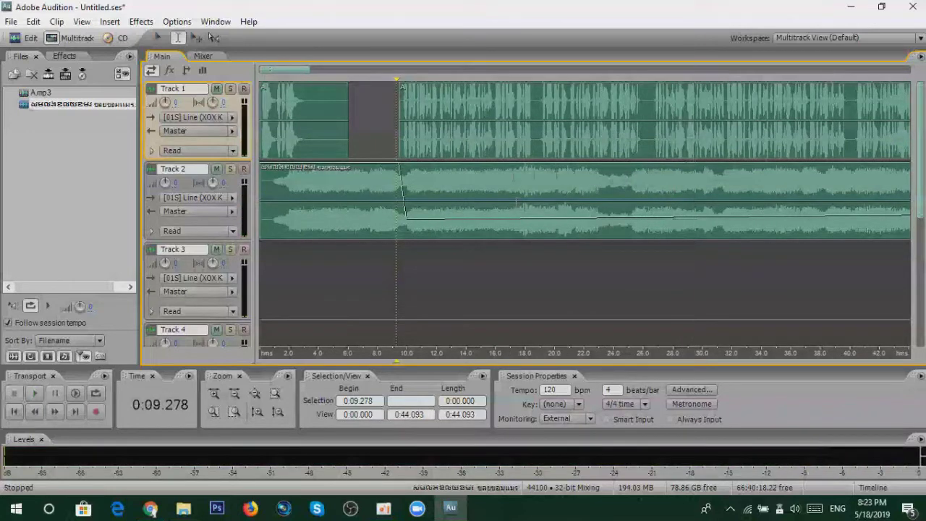
# Examine the pause in the second voice clip between about 0:18.4 and 0:19.1, together with the music beneath it
pyautogui.scroll(2, 516, 200)
pyautogui.click(598, 215)
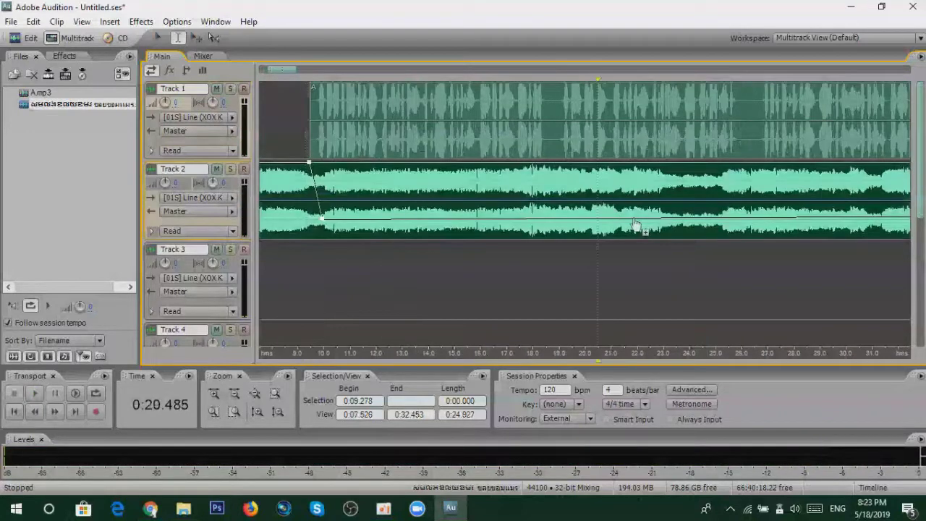
pyautogui.scroll(3, 548, 223)
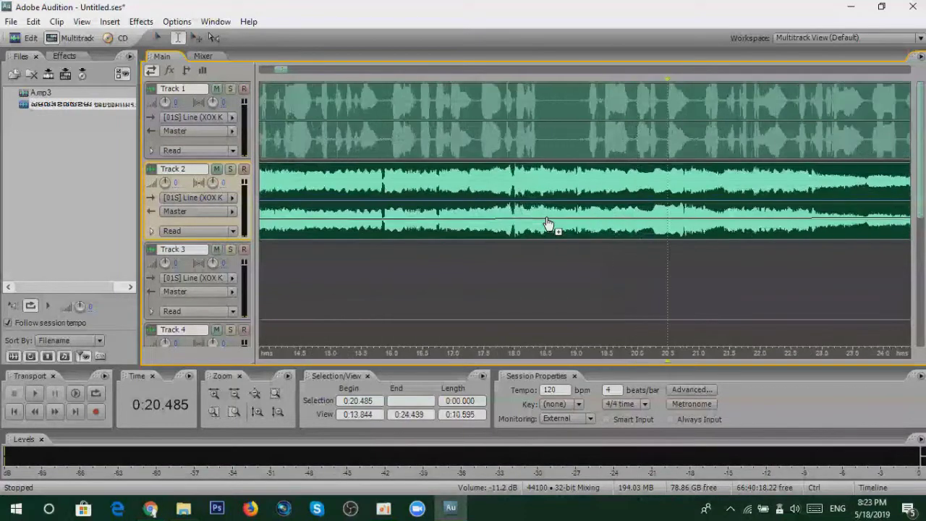
pyautogui.click(571, 149)
pyautogui.scroll(-4, 571, 149)
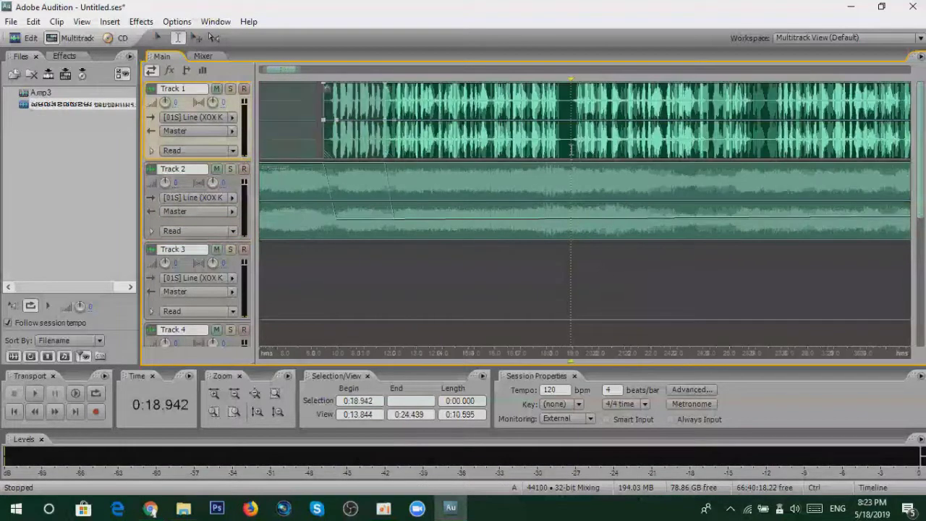
pyautogui.scroll(1, 572, 149)
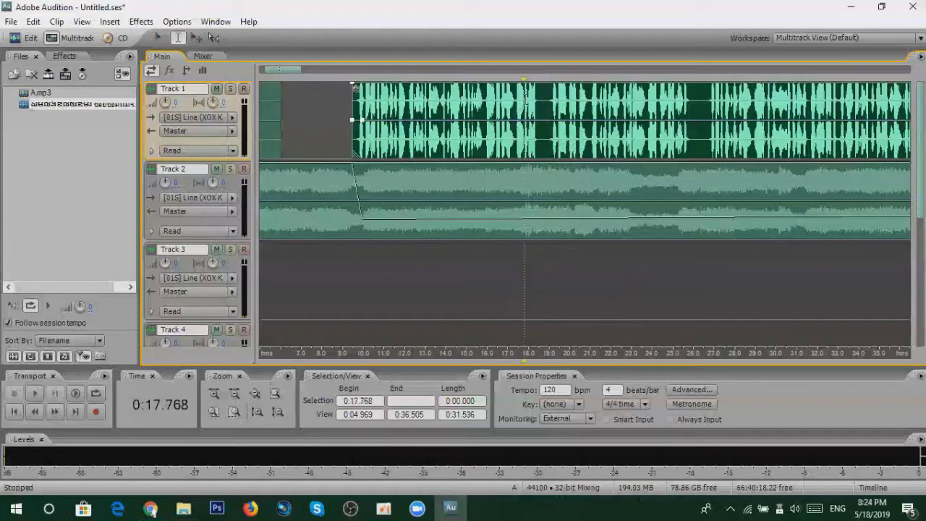
pyautogui.moveTo(549, 129); pyautogui.dragTo(544, 127)
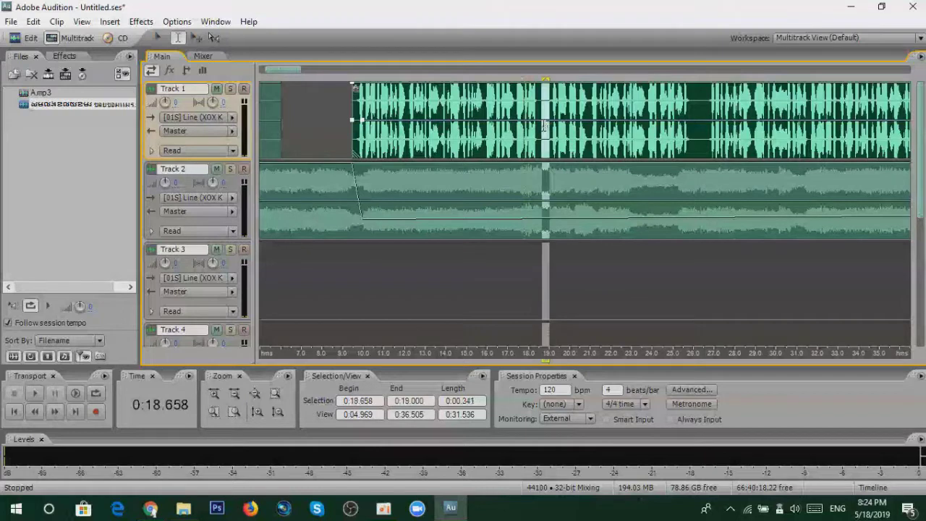
pyautogui.click(318, 115)
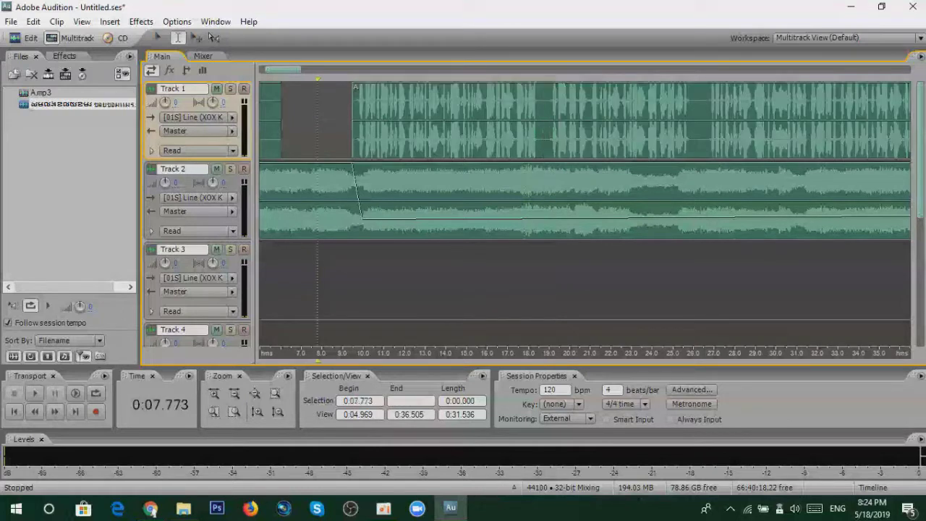
# Add Track 2 volume points raising the music to +0 dB from about 0:18.4 to 0:19.1, then returning it to -11.3 dB
pyautogui.scroll(5, 583, 218)
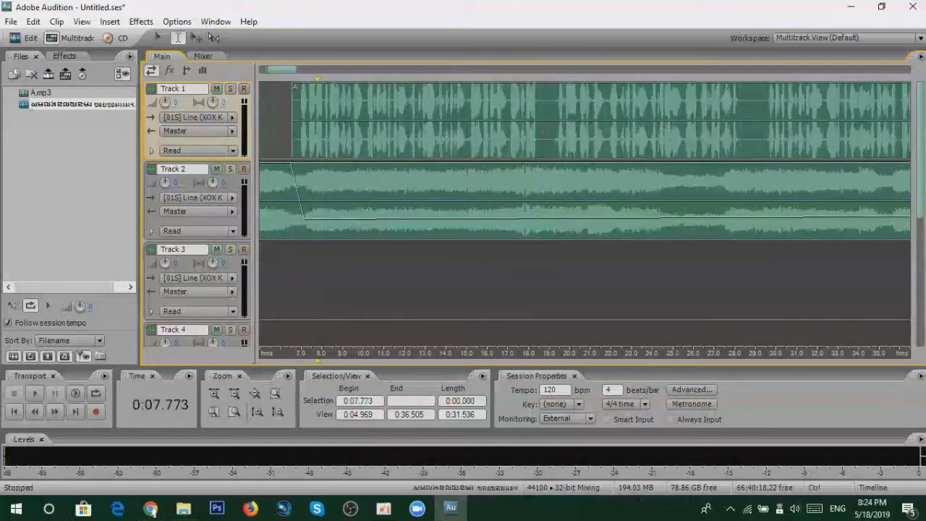
pyautogui.click(524, 220)
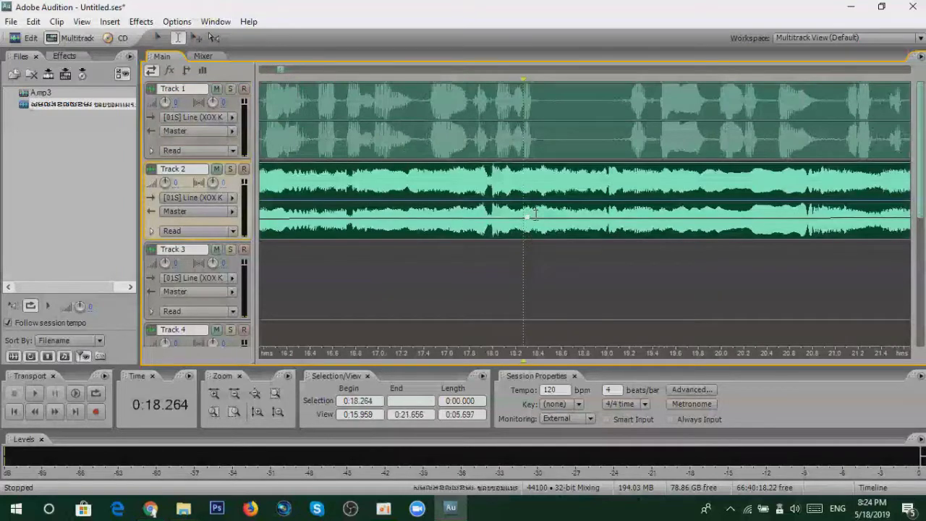
pyautogui.moveTo(541, 221); pyautogui.dragTo(541, 168)
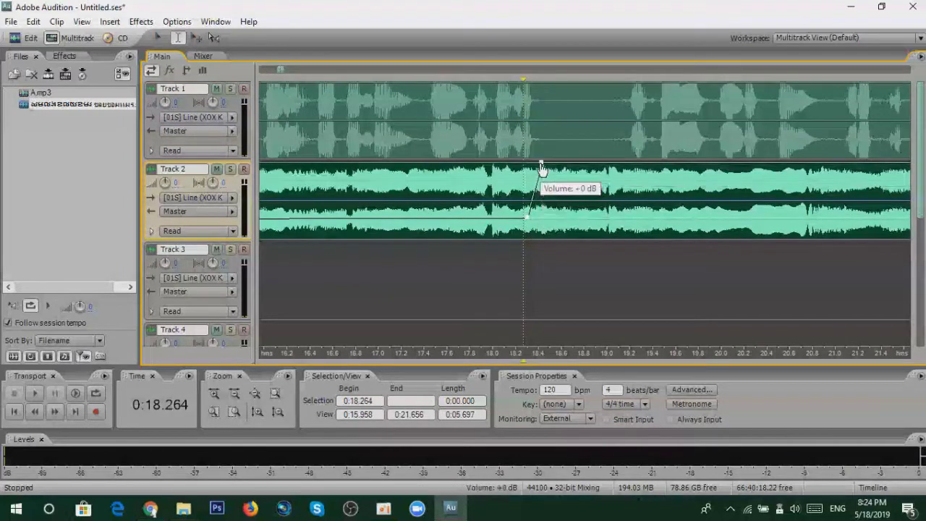
pyautogui.moveTo(636, 165); pyautogui.dragTo(635, 227)
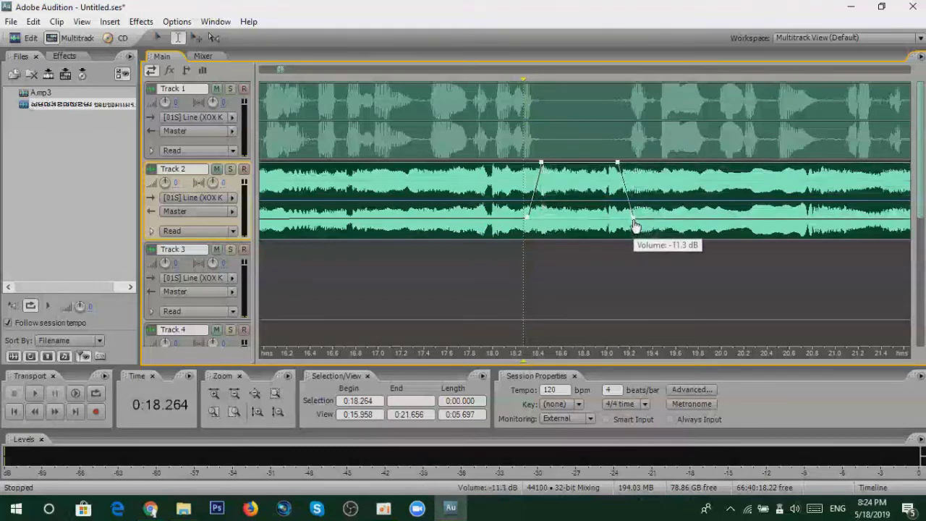
# Play the mix from 0:17.000 to about 0:27.5 to check the music rise in the voice pause
pyautogui.scroll(-4, 637, 227)
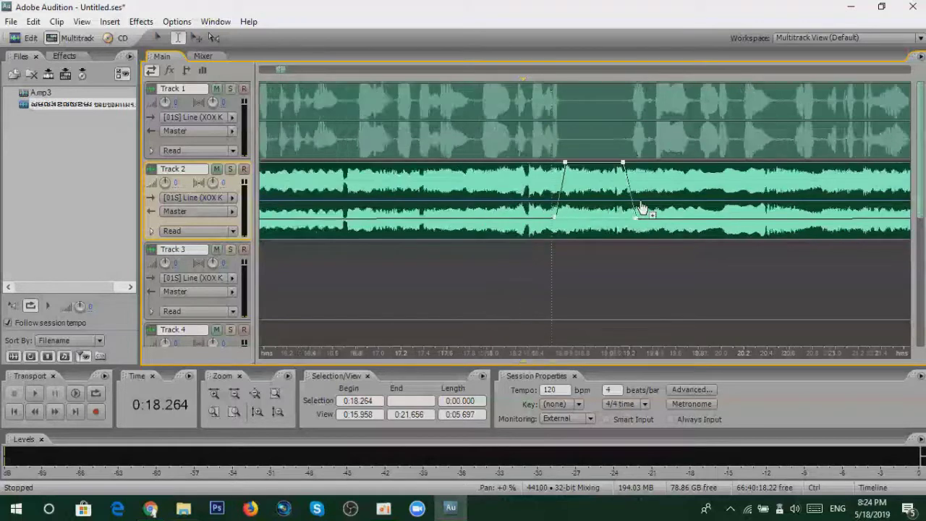
pyautogui.click(556, 289)
pyautogui.press('space')
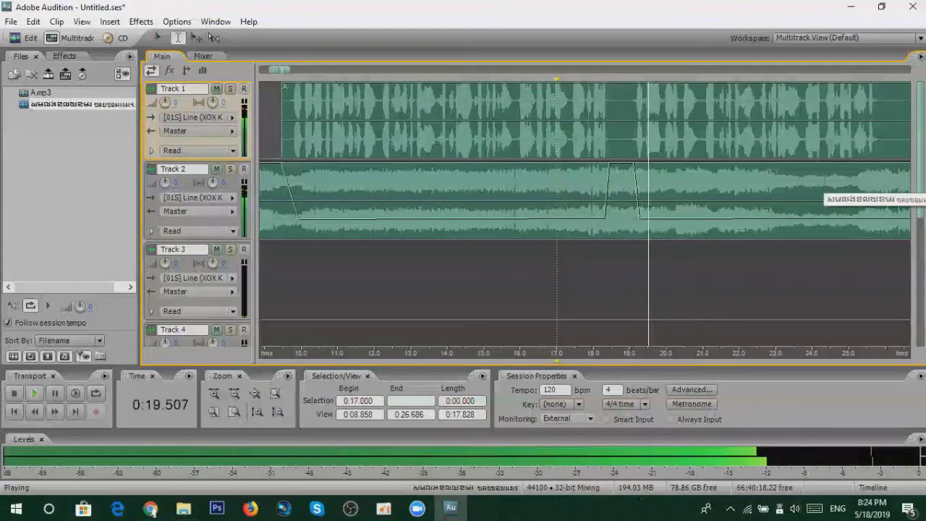
pyautogui.scroll(-3, 817, 192)
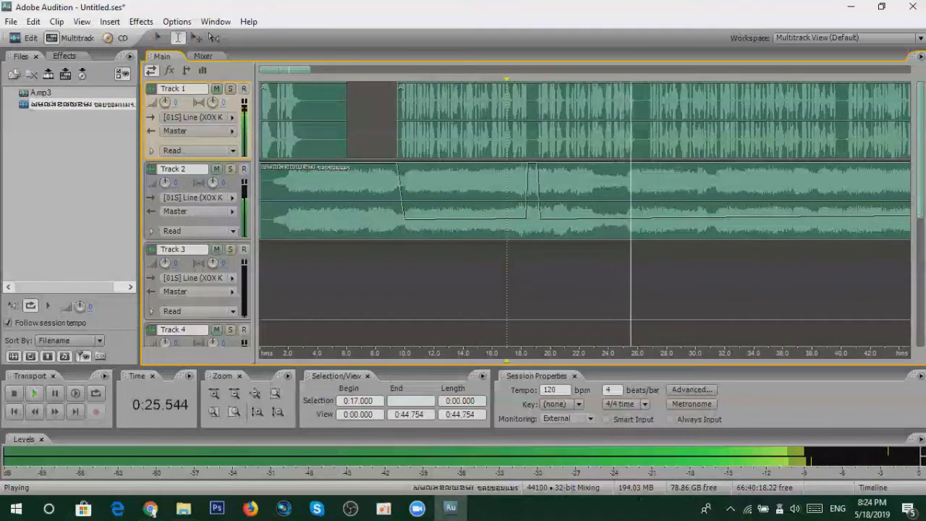
pyautogui.scroll(1, 650, 192)
pyautogui.press('space')
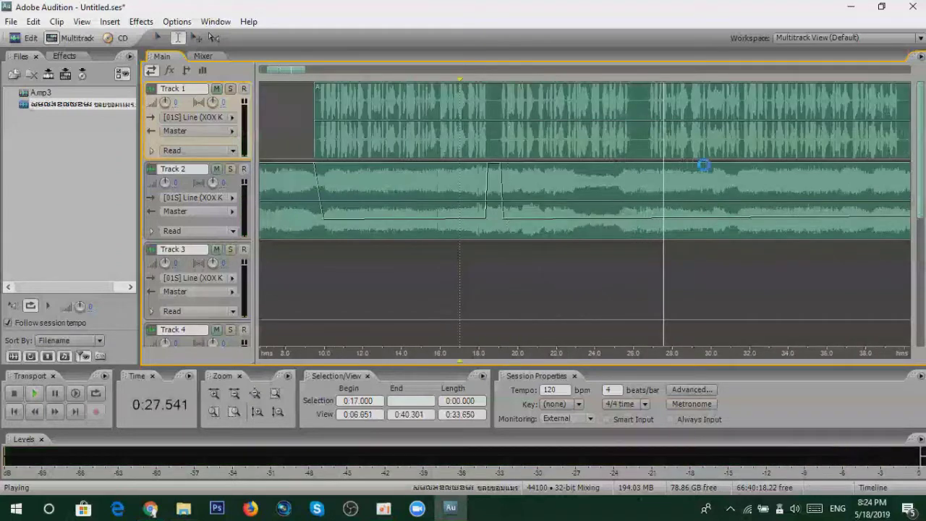
# Cut 0:26.245 to 0:26.500 out of the Track 1 voice and move the following clip to start at about 0:28.6
pyautogui.scroll(1, 680, 165)
pyautogui.scroll(2, 465, 191)
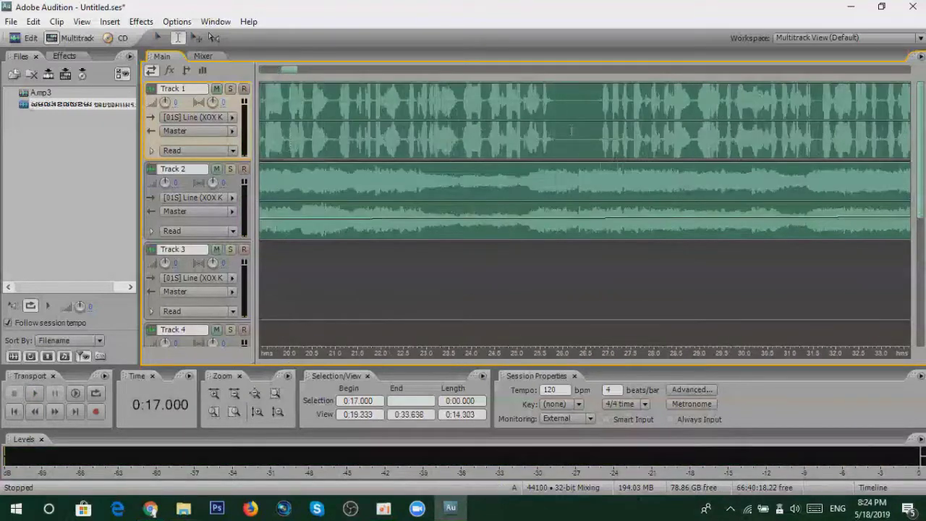
pyautogui.moveTo(587, 108); pyautogui.dragTo(578, 110)
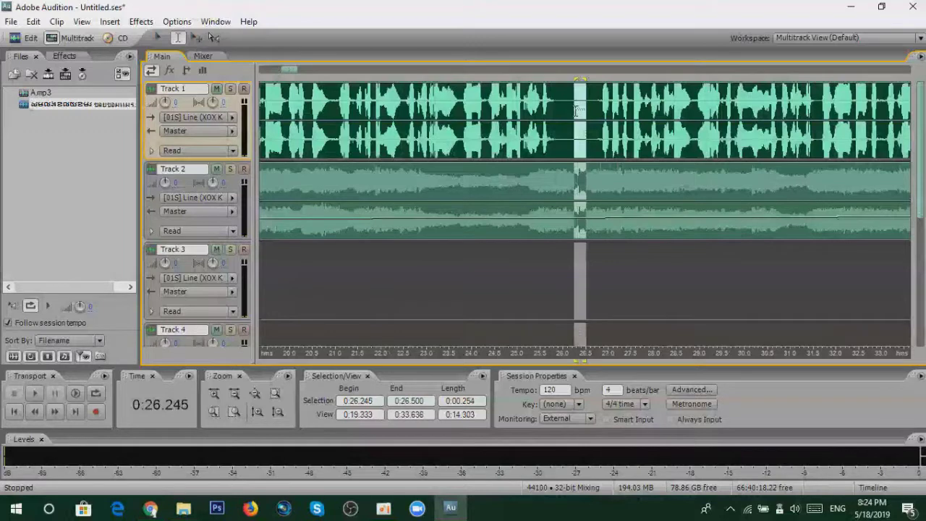
pyautogui.hotkey('ctrl', 'k')
pyautogui.press('Delete')
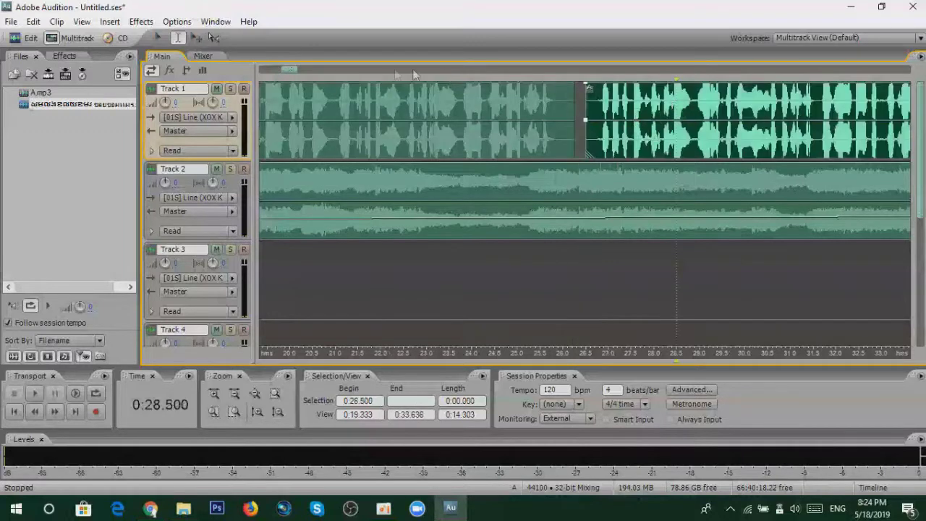
pyautogui.moveTo(695, 101); pyautogui.dragTo(792, 107)
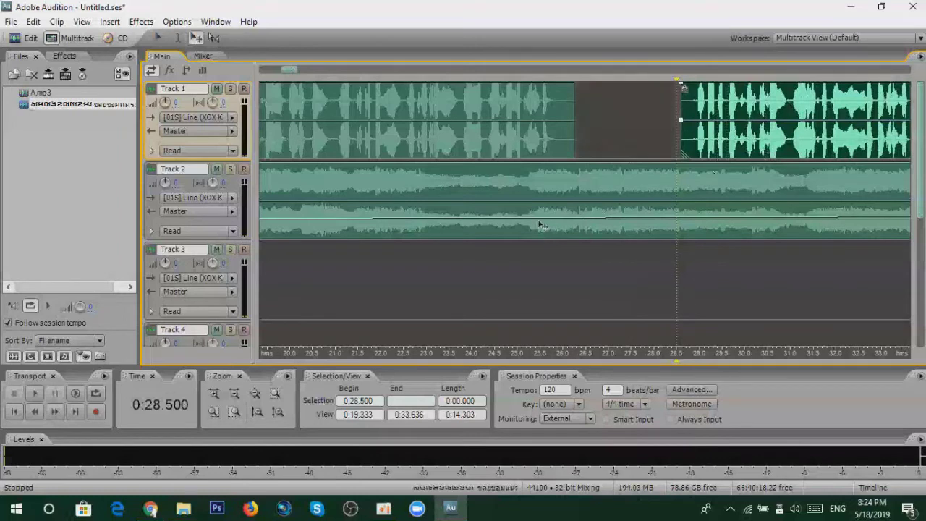
# Raise the Track 2 music with volume points from about 0:25.5 up to +0 dB at about 0:25.9, where the voice pauses
pyautogui.click(540, 226)
pyautogui.moveTo(554, 221); pyautogui.dragTo(557, 165)
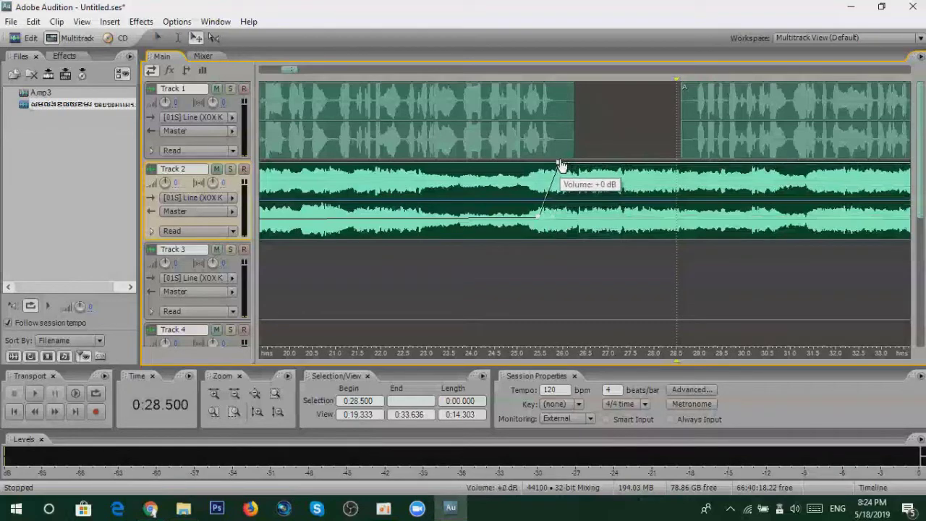
pyautogui.scroll(-5, 589, 200)
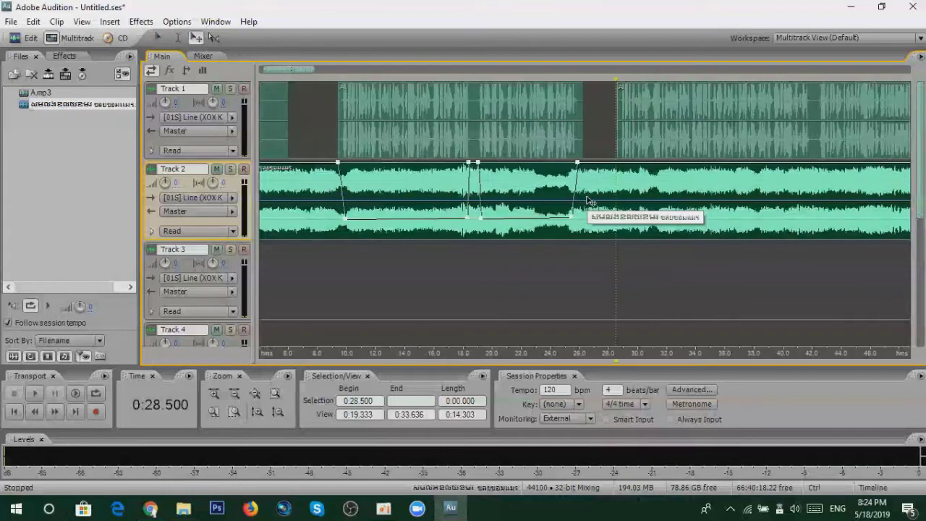
pyautogui.scroll(2, 571, 193)
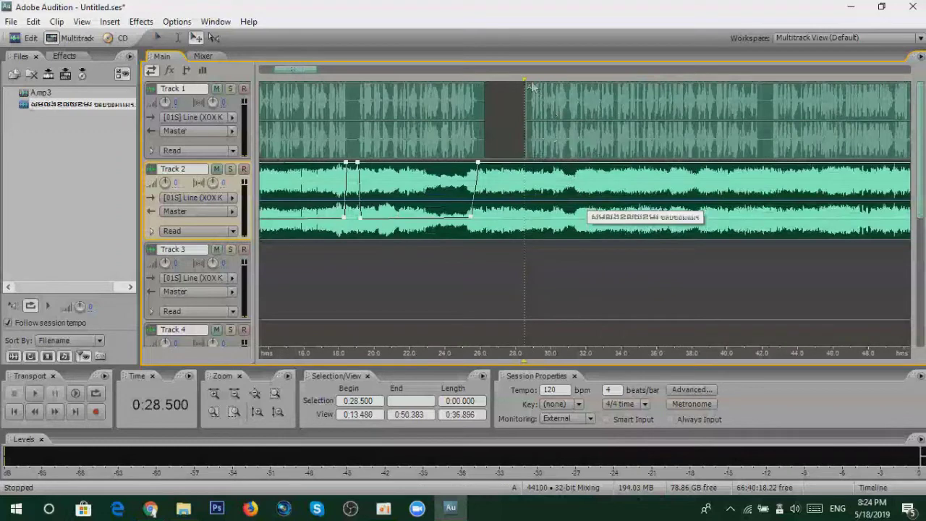
pyautogui.scroll(3, 497, 143)
pyautogui.click(504, 156)
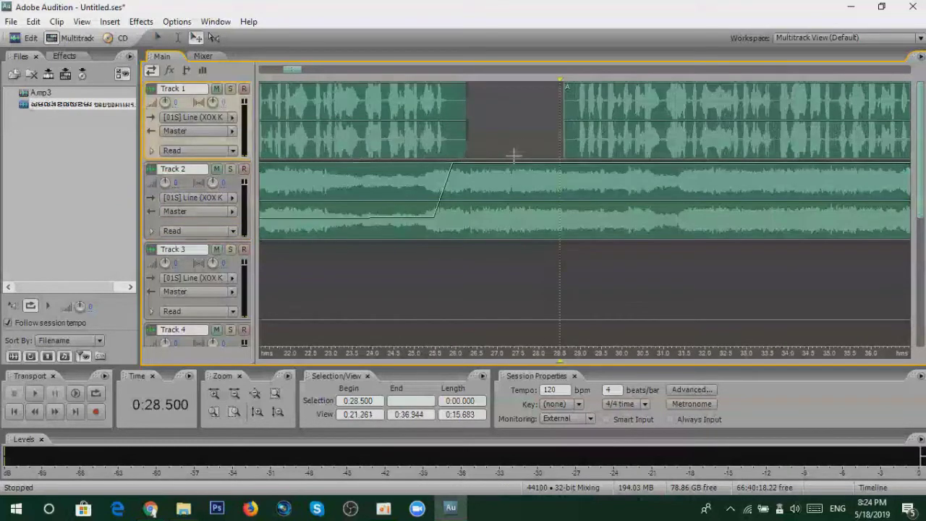
# Play the mix from 0:24.540 and move the third voice clip to the music dip, starting at about 0:30.7
pyautogui.scroll(-3, 531, 141)
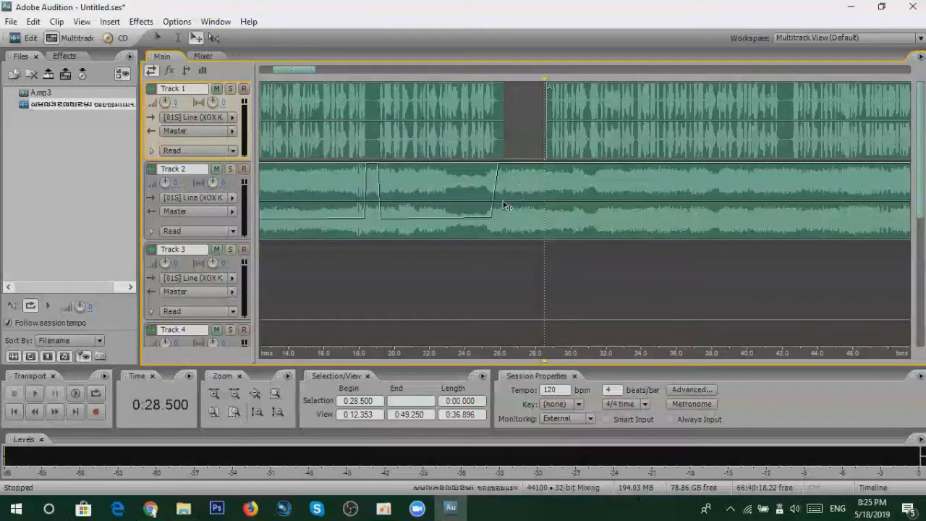
pyautogui.scroll(2, 506, 206)
pyautogui.moveTo(570, 77); pyautogui.dragTo(451, 80)
pyautogui.press('space')
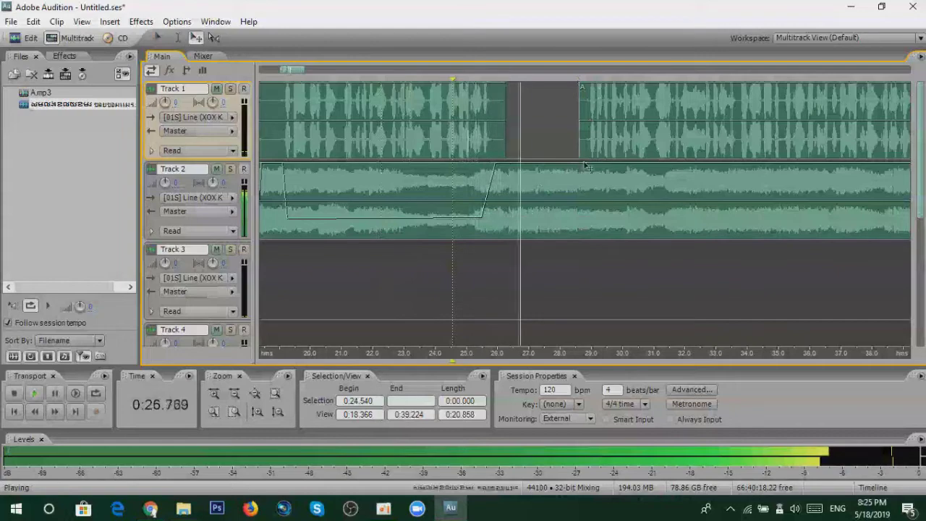
pyautogui.moveTo(625, 137); pyautogui.dragTo(539, 155)
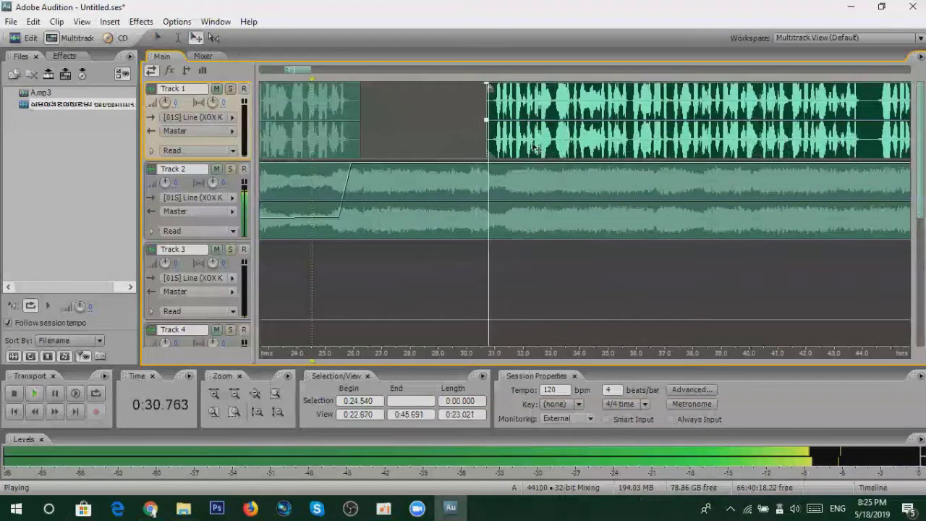
pyautogui.press('space')
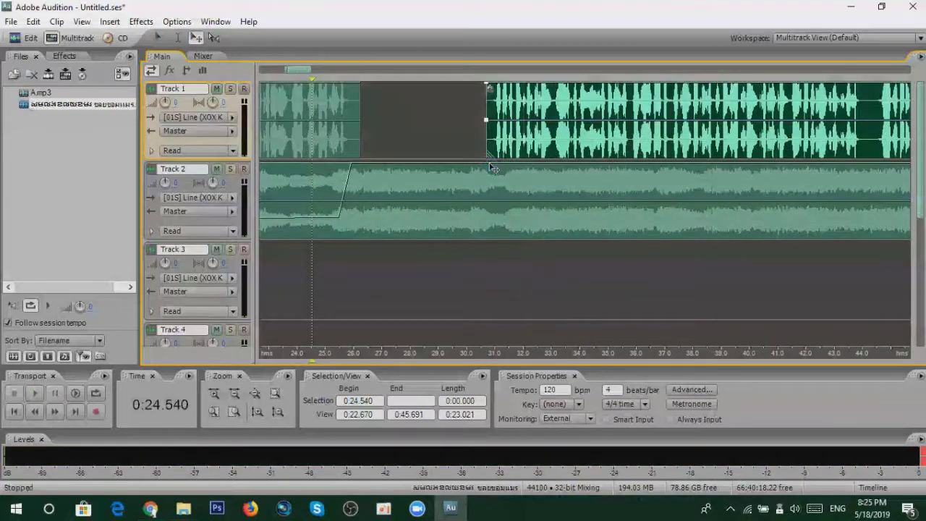
# Lower the Track 2 music under the third voice clip from +0 dB at about 0:30.8 to -12.7 dB at about 0:31.4
pyautogui.click(495, 170)
pyautogui.moveTo(500, 172); pyautogui.dragTo(507, 225)
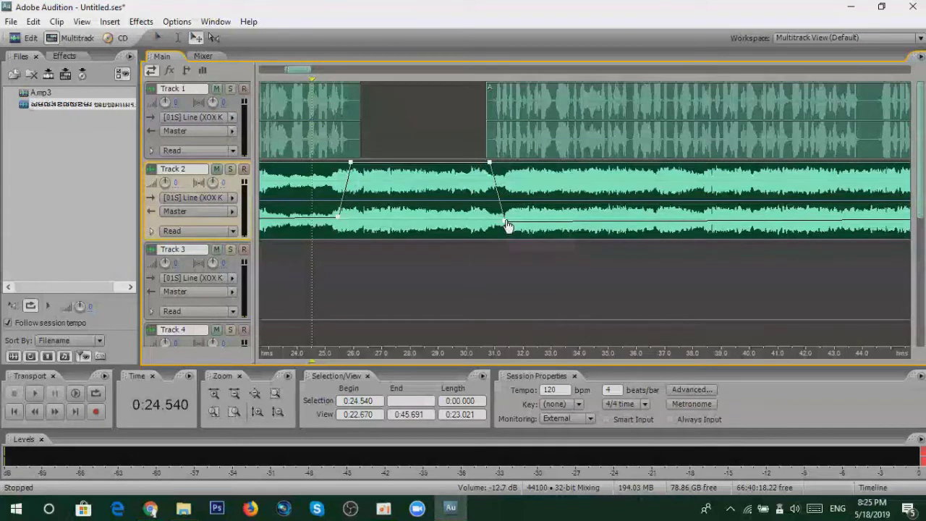
# Play the mix from 0:30.665 and examine the third voice clip for its first pause
pyautogui.scroll(-2, 508, 226)
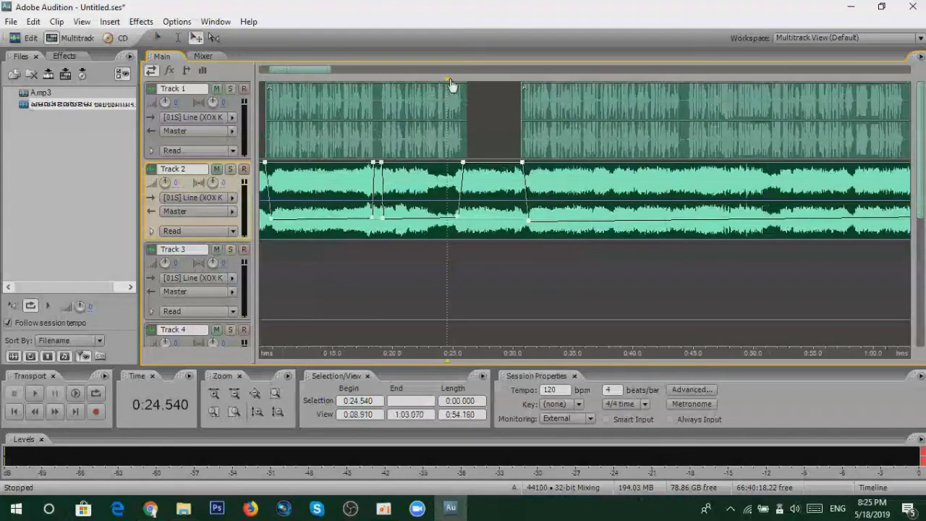
pyautogui.moveTo(448, 86); pyautogui.dragTo(521, 93)
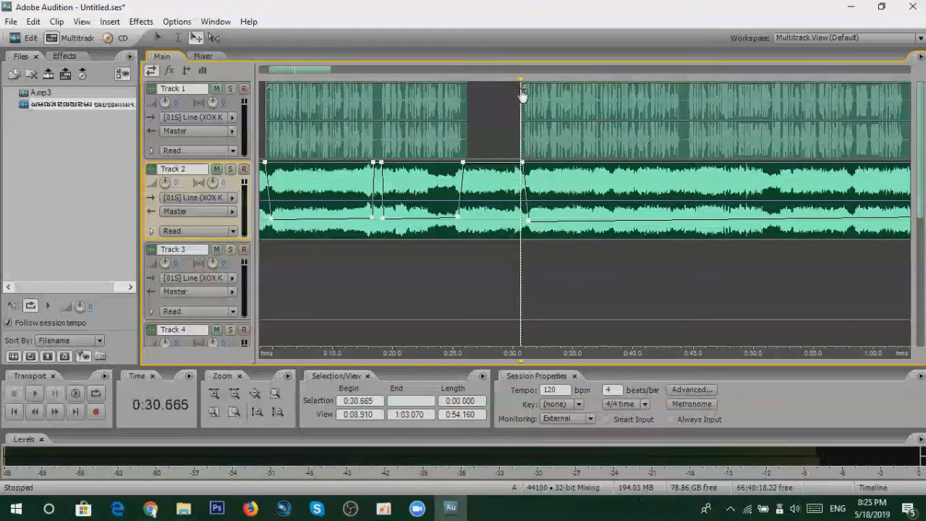
pyautogui.press('space')
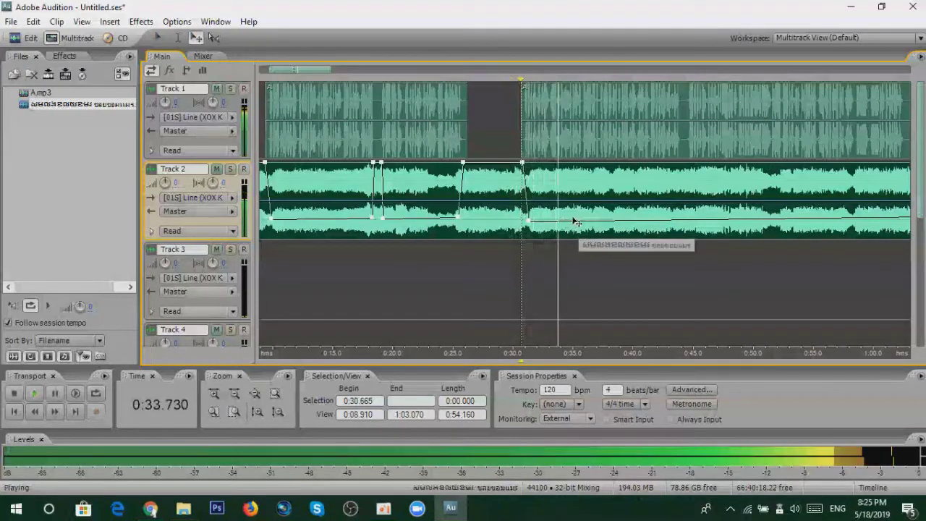
pyautogui.scroll(1, 571, 225)
pyautogui.scroll(1, 571, 225)
pyautogui.scroll(-2, 653, 207)
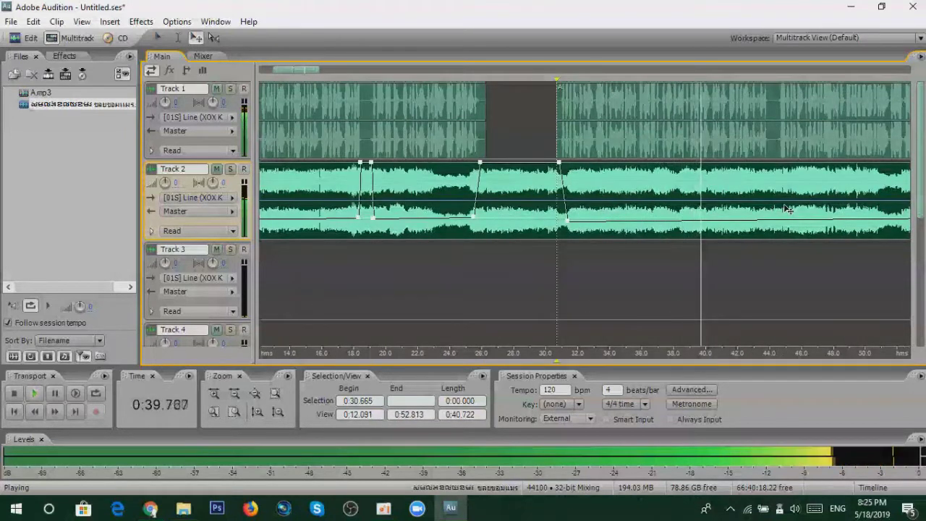
pyautogui.scroll(-3, 787, 210)
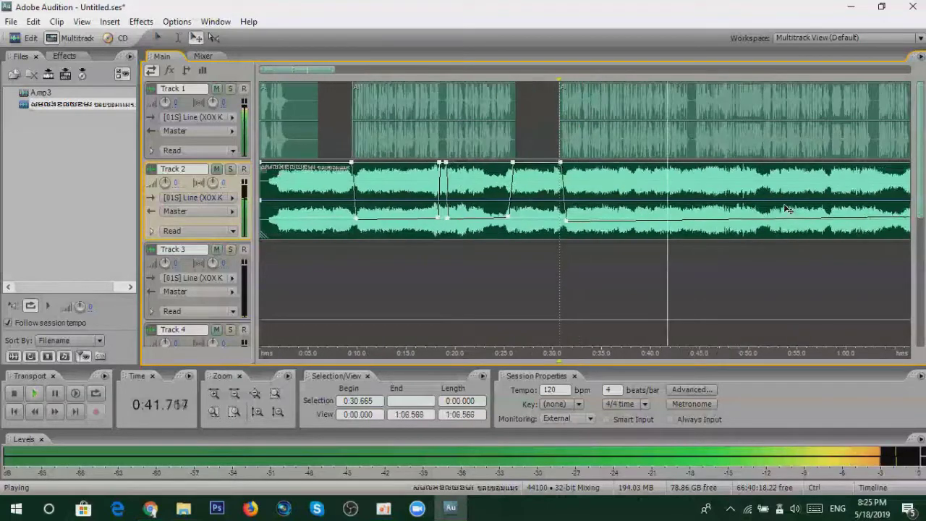
pyautogui.scroll(-2, 787, 209)
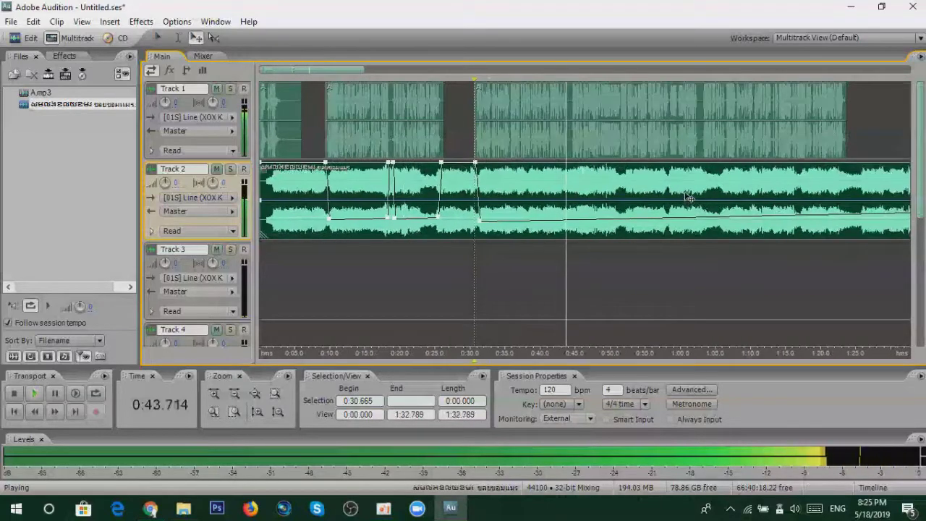
pyautogui.scroll(4, 653, 209)
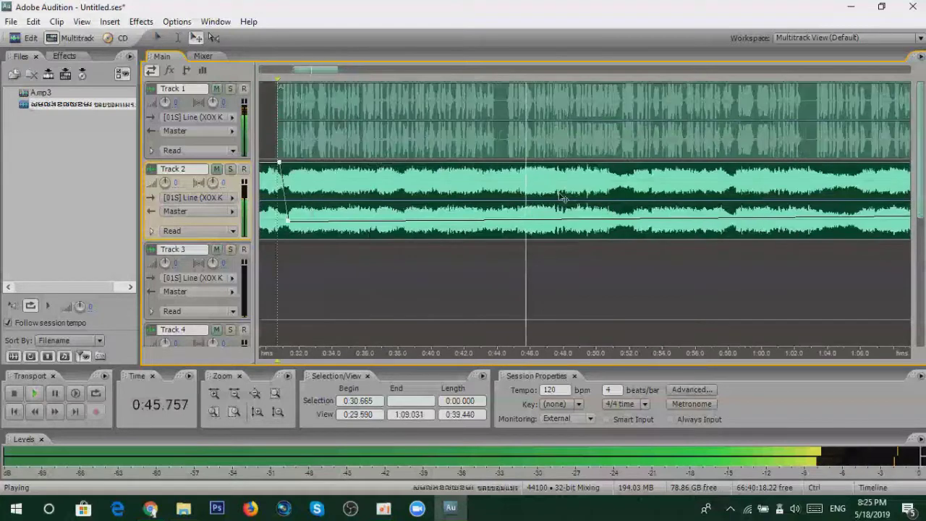
pyautogui.scroll(3, 504, 198)
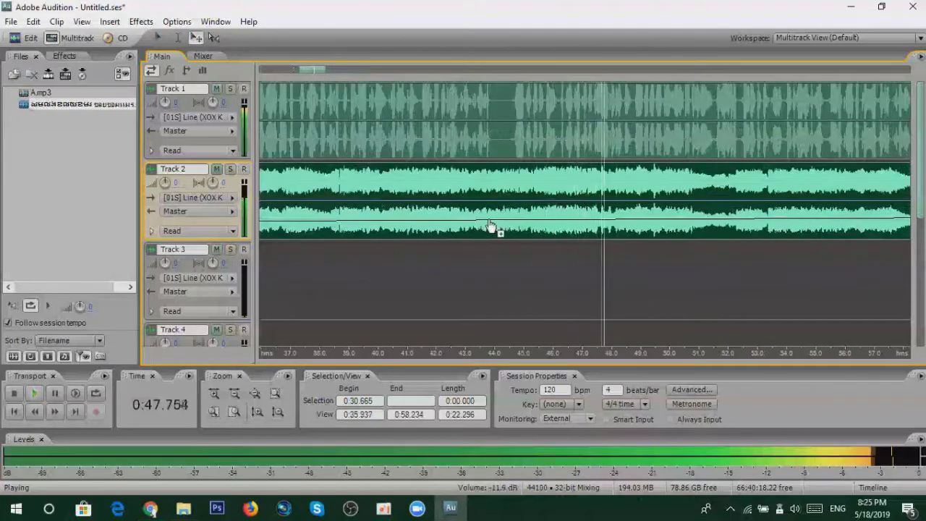
pyautogui.press('space')
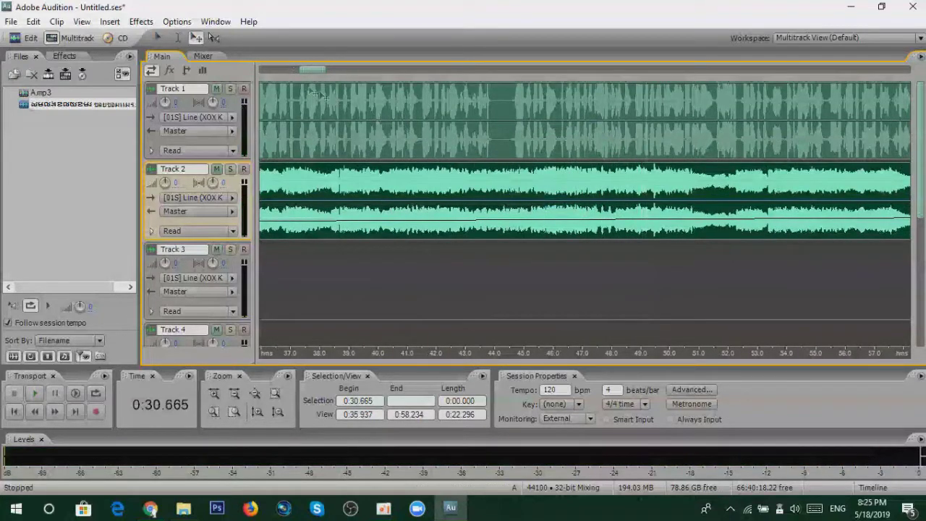
# Add a brief volume rise to the Track 2 music in the voice pause, starting at about 0:43.7, peaking at about 0:44.1 and ending at about 0:45.1
pyautogui.click(474, 120)
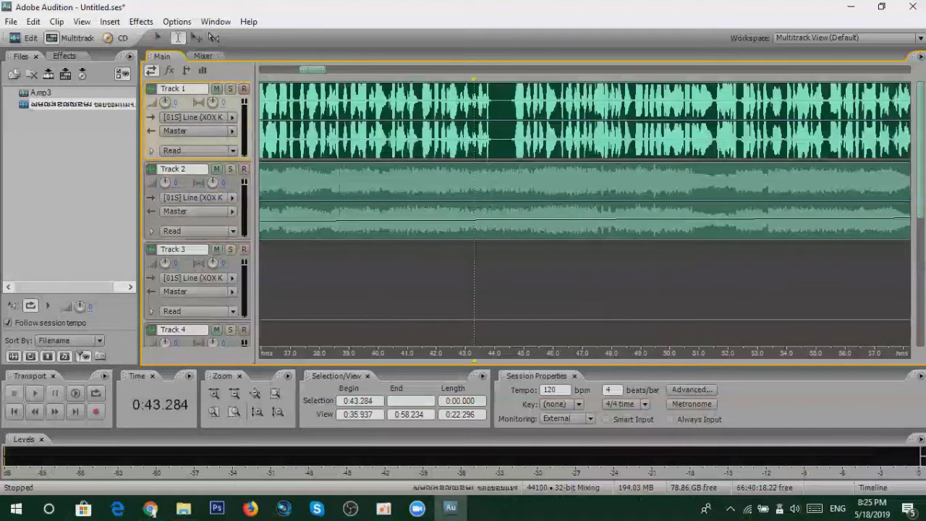
pyautogui.click(495, 221)
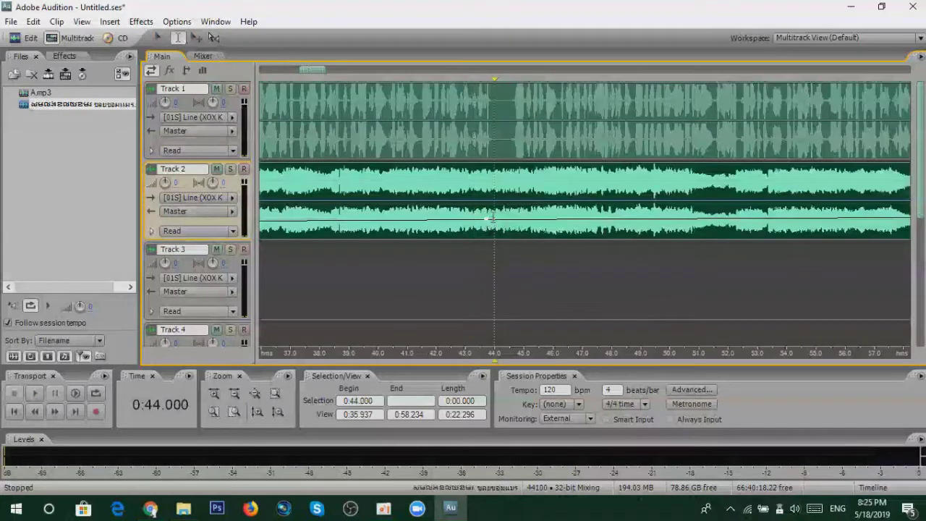
pyautogui.moveTo(495, 221); pyautogui.dragTo(526, 217)
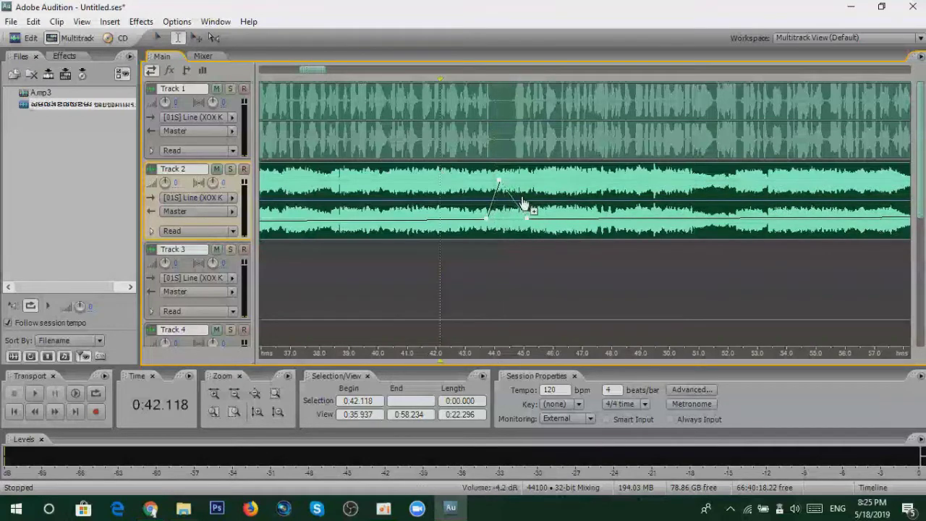
# Play the mix from 0:42.118 and add Track 2 volume points before the next voice pause, at about 1:02.0 (-11.7 dB) and 1:02.5
pyautogui.press('space')
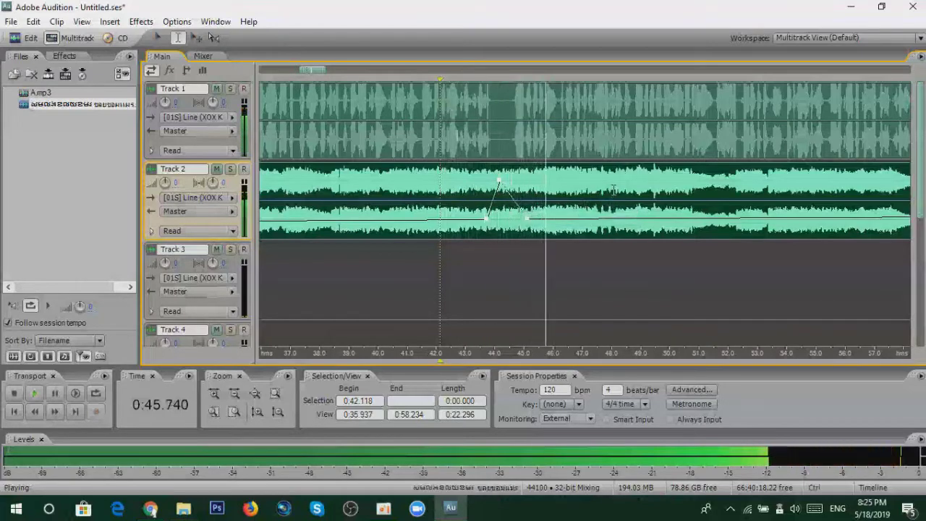
pyautogui.scroll(-5, 613, 189)
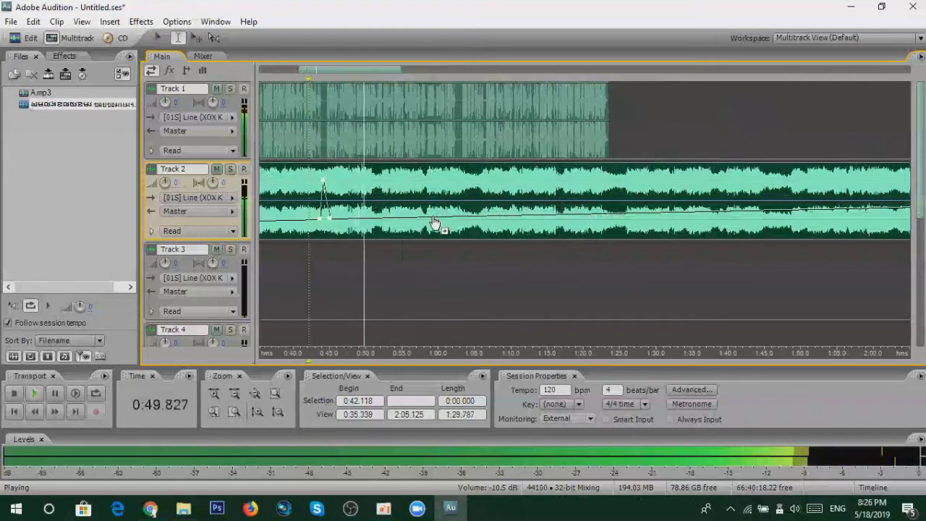
pyautogui.scroll(2, 471, 215)
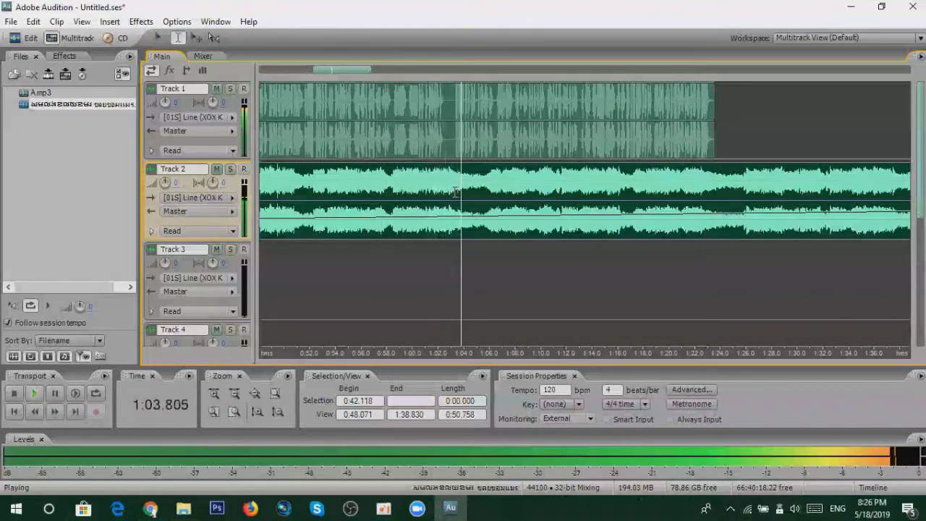
pyautogui.scroll(3, 454, 192)
pyautogui.press('space')
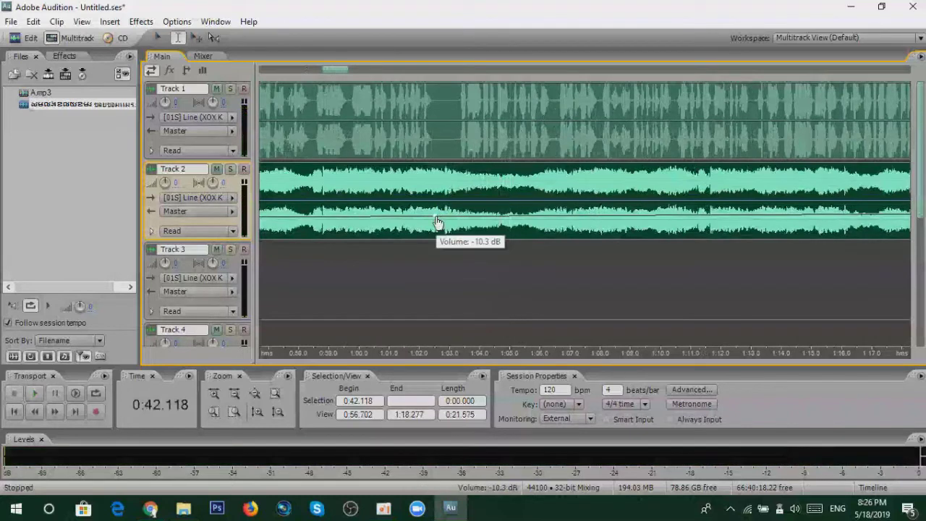
pyautogui.moveTo(428, 223); pyautogui.dragTo(427, 228)
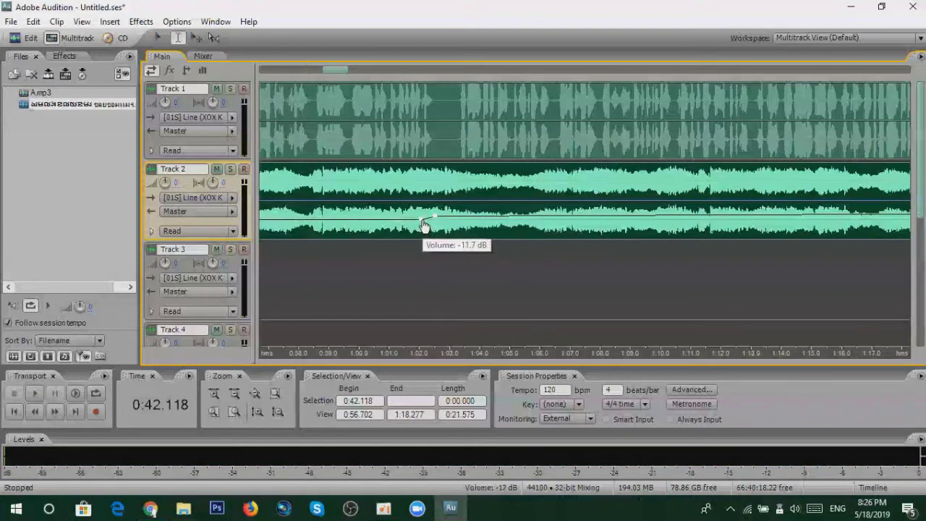
# Cut 1:02.863 to 1:03.179 out of the Track 1 voice and move the following clip to start at about 1:05.0
pyautogui.moveTo(455, 132); pyautogui.dragTo(445, 130)
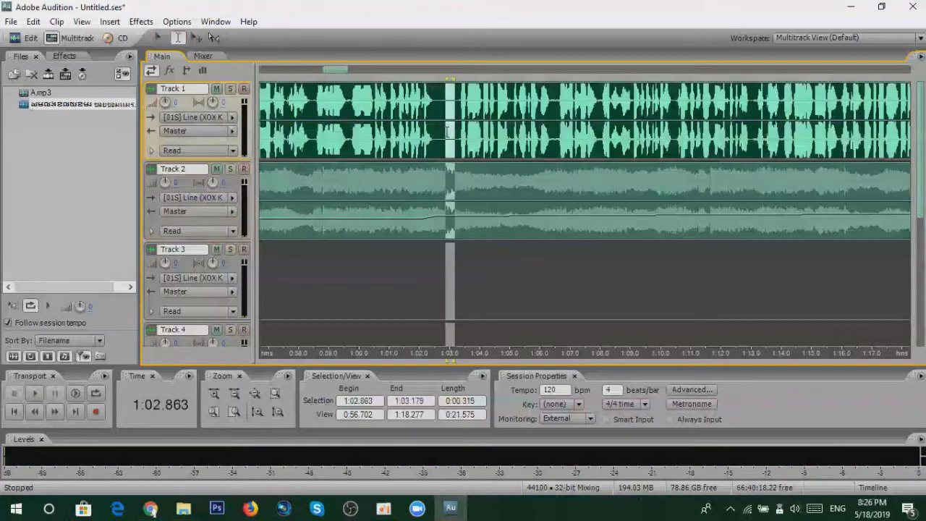
pyautogui.press('Delete')
pyautogui.click(519, 124)
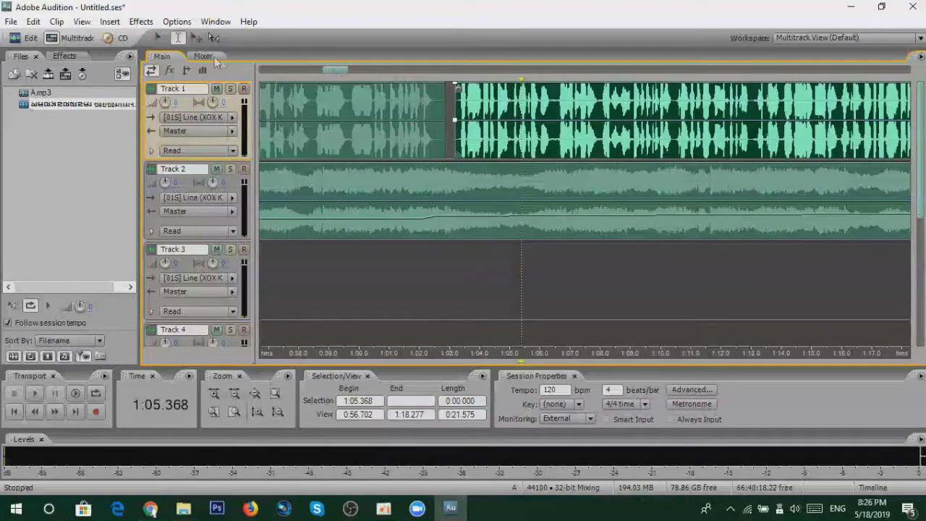
pyautogui.moveTo(634, 114); pyautogui.dragTo(677, 110)
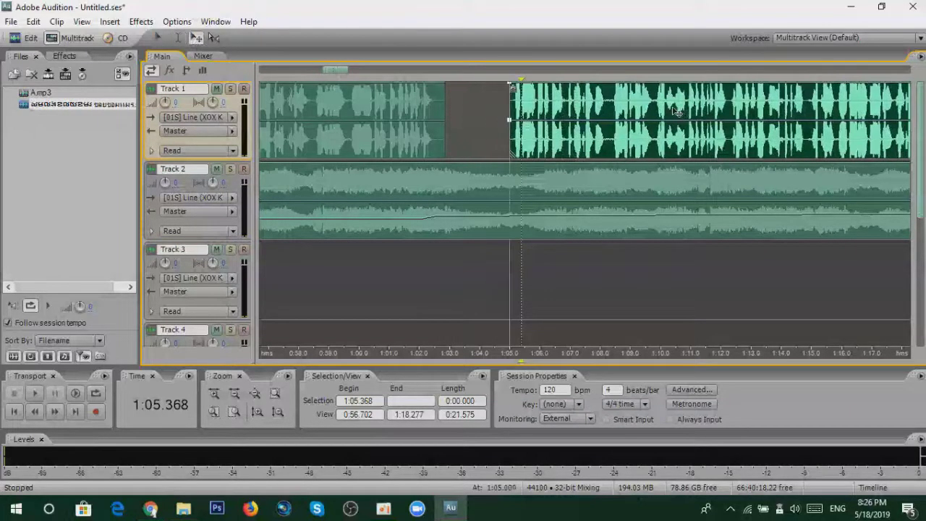
# Raise the Track 2 music to +0 dB from about 1:02.5 to 1:04.9, and lower it to -11.3 dB at about 1:05.6
pyautogui.click(443, 223)
pyautogui.moveTo(435, 222); pyautogui.dragTo(436, 168)
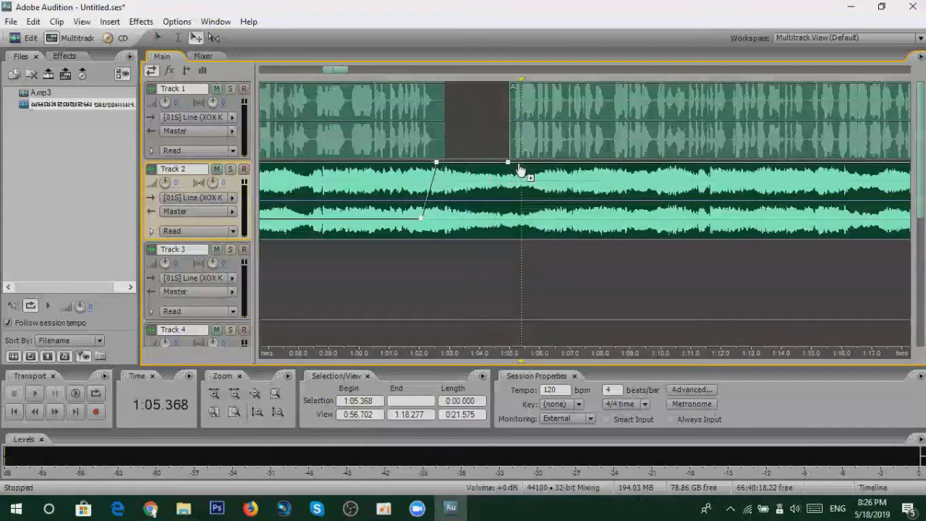
pyautogui.moveTo(524, 165); pyautogui.dragTo(530, 221)
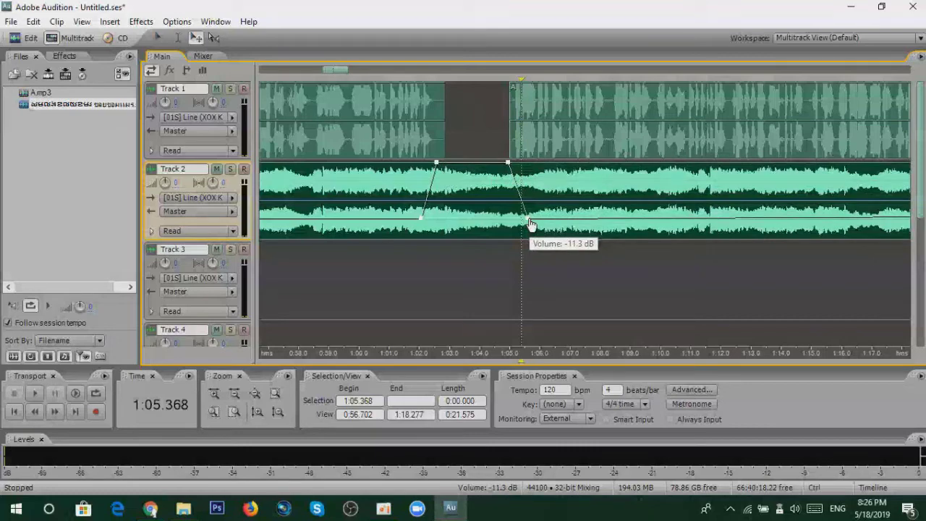
# Review the Track 2 volume envelope against the Track 1 voice clips and gaps across the session
pyautogui.scroll(-5, 528, 225)
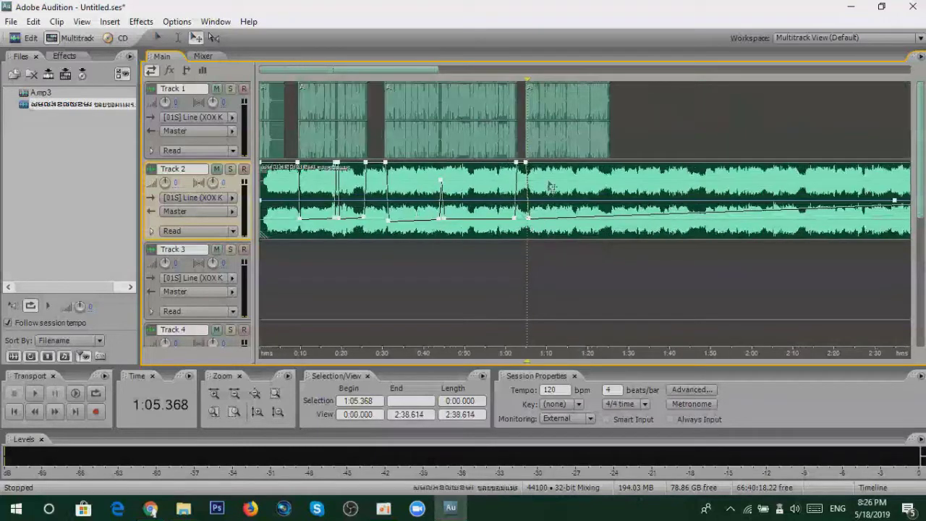
pyautogui.click(574, 161)
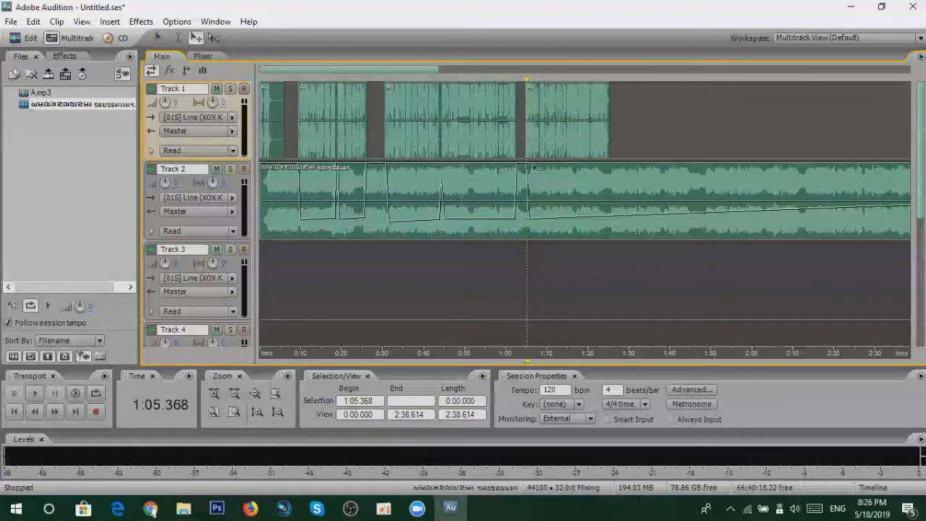
pyautogui.scroll(2, 342, 201)
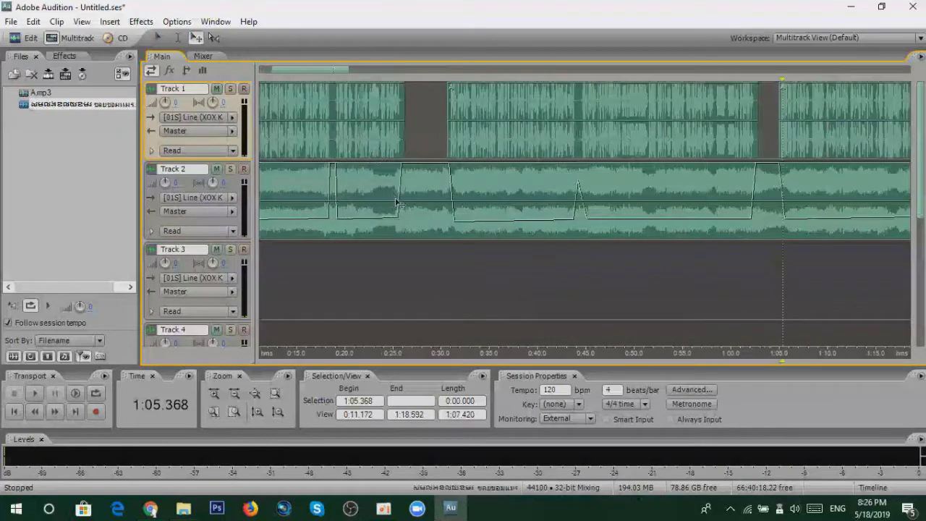
pyautogui.scroll(-2, 651, 231)
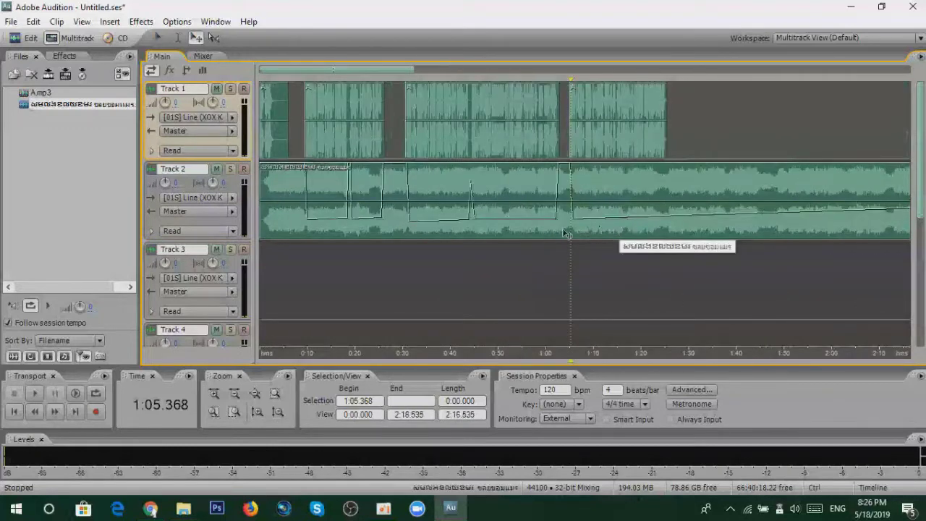
pyautogui.scroll(6, 541, 233)
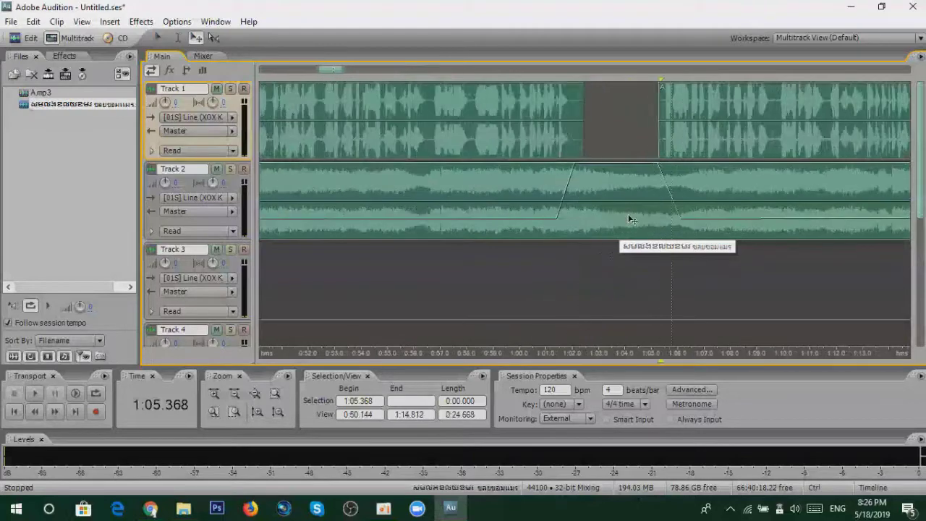
pyautogui.scroll(-5, 648, 209)
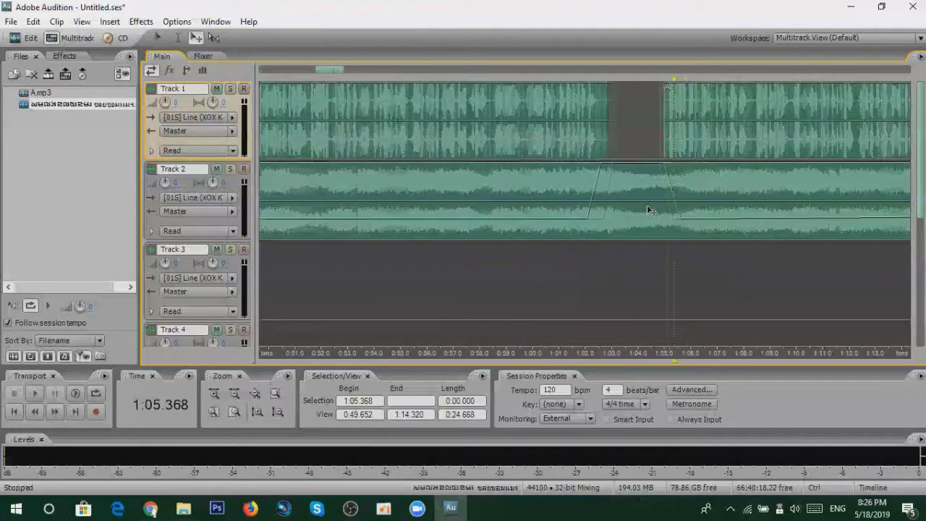
pyautogui.scroll(-4, 648, 209)
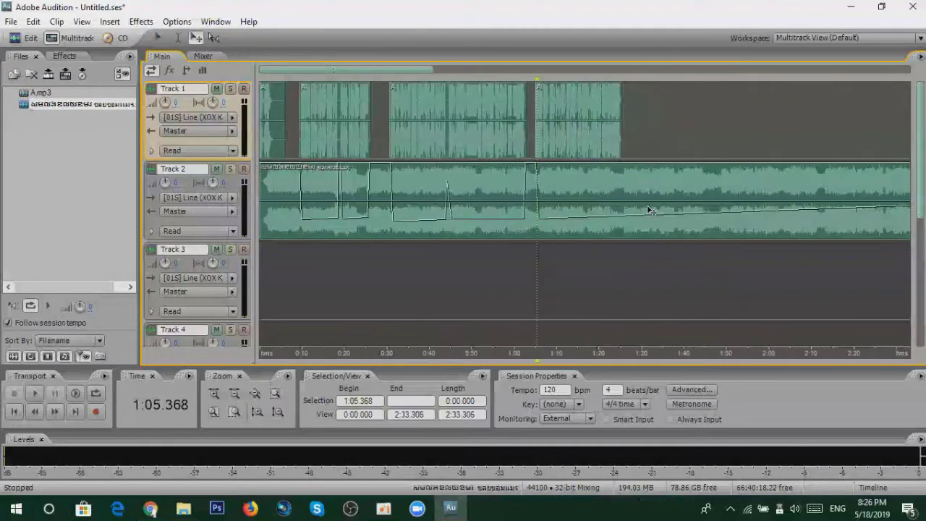
pyautogui.scroll(5, 398, 232)
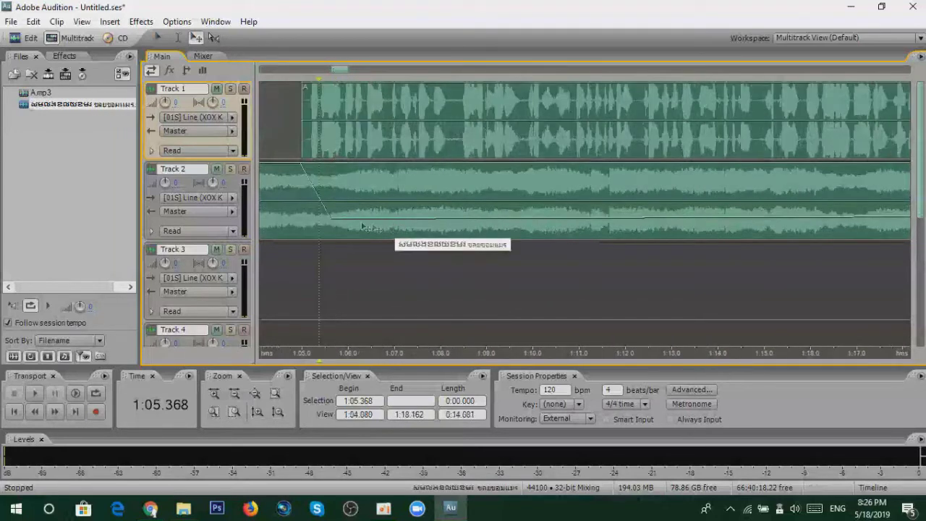
pyautogui.scroll(-2, 462, 217)
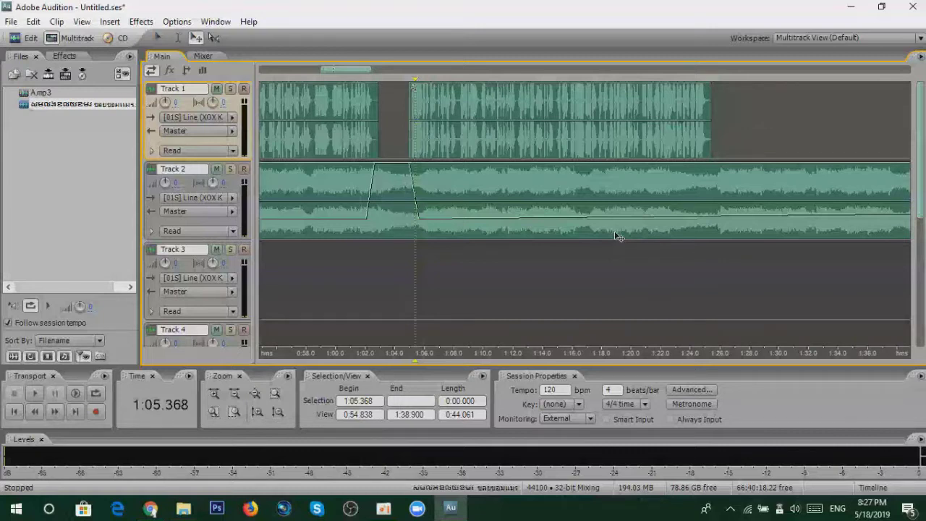
# Play the mix from 1:05.368 and raise the Track 2 music from -11.3 dB at about 1:24.4 to +0 dB at about 1:25.2, where the voice ends
pyautogui.press('space')
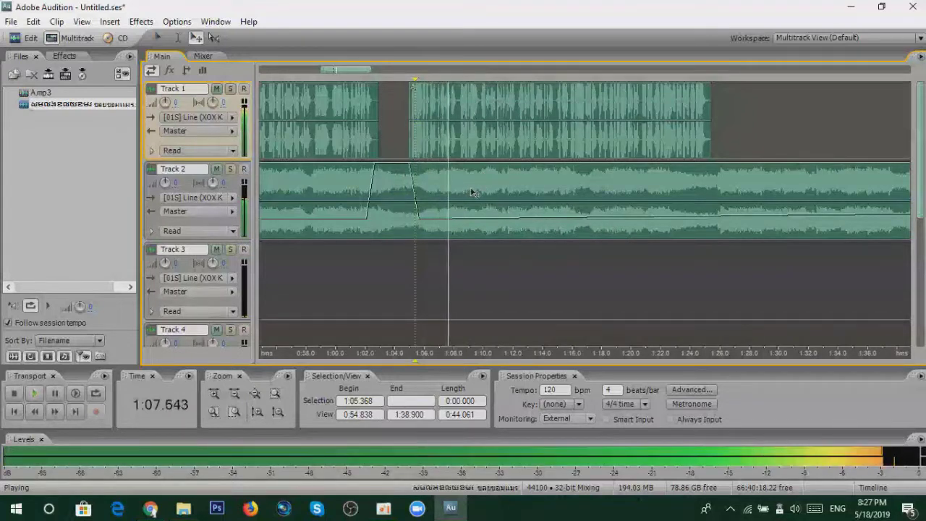
pyautogui.click(692, 222)
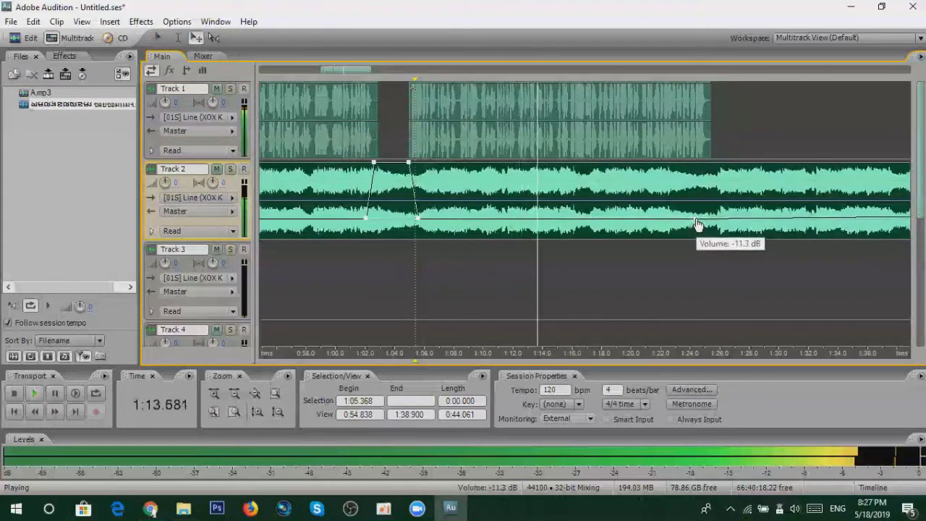
pyautogui.scroll(-3, 739, 228)
pyautogui.scroll(4, 740, 228)
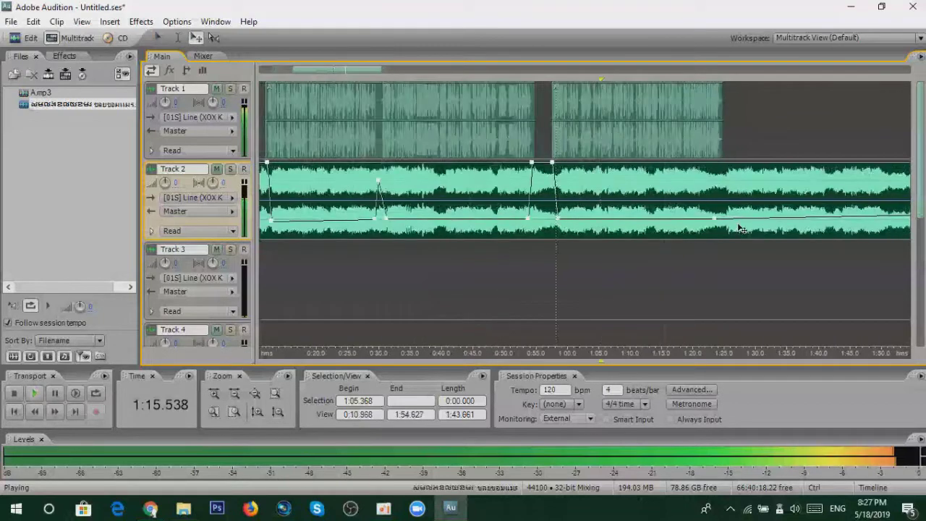
pyautogui.moveTo(684, 226); pyautogui.dragTo(647, 161)
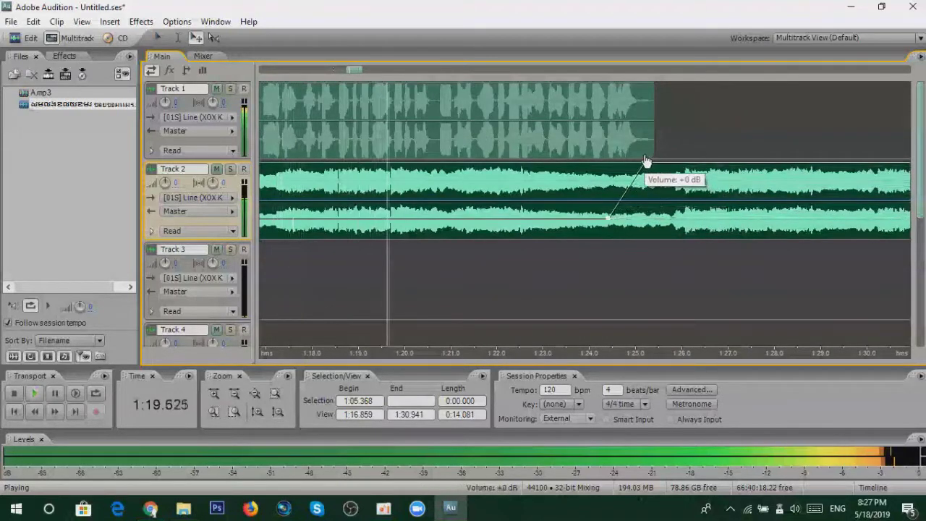
# Play past the voice's end, stop playback, and examine how far the Track 2 music extends beyond the last voice clip
pyautogui.scroll(-3, 676, 187)
pyautogui.scroll(-1, 676, 187)
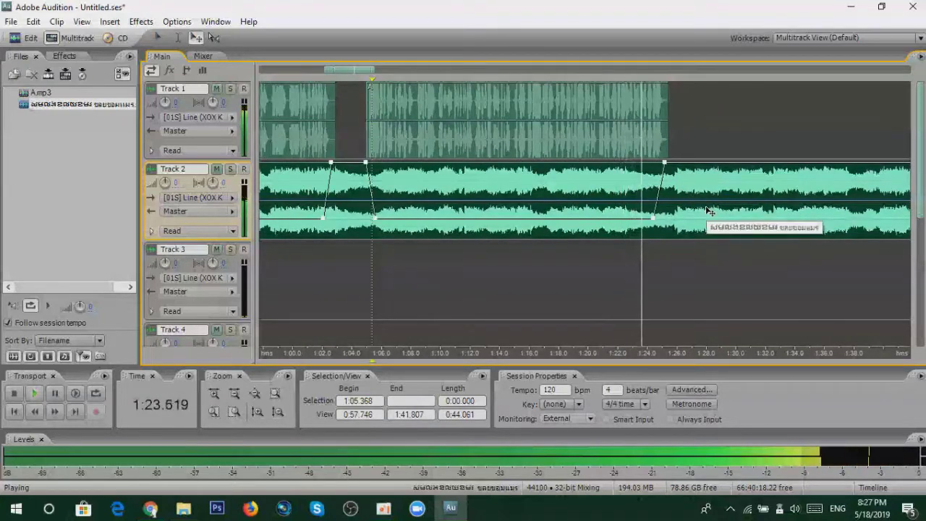
pyautogui.scroll(-3, 710, 211)
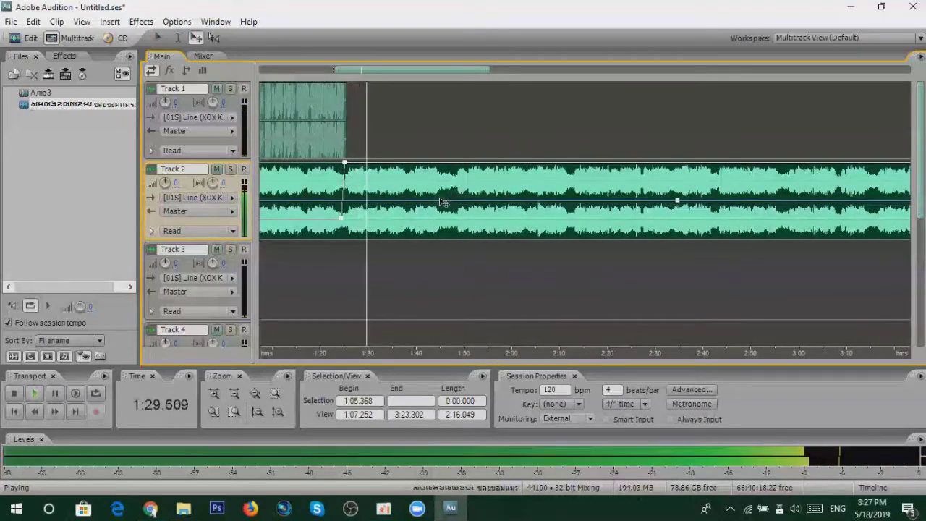
pyautogui.press('space')
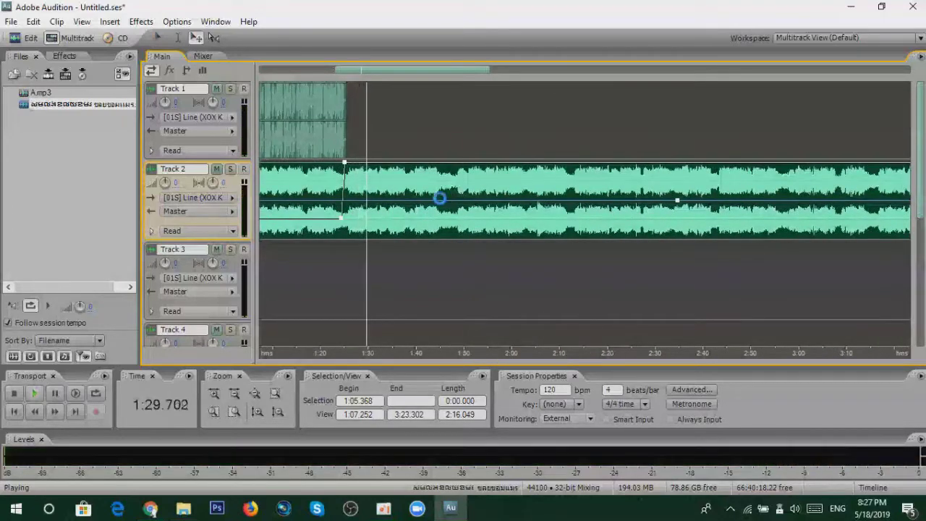
pyautogui.scroll(3, 443, 203)
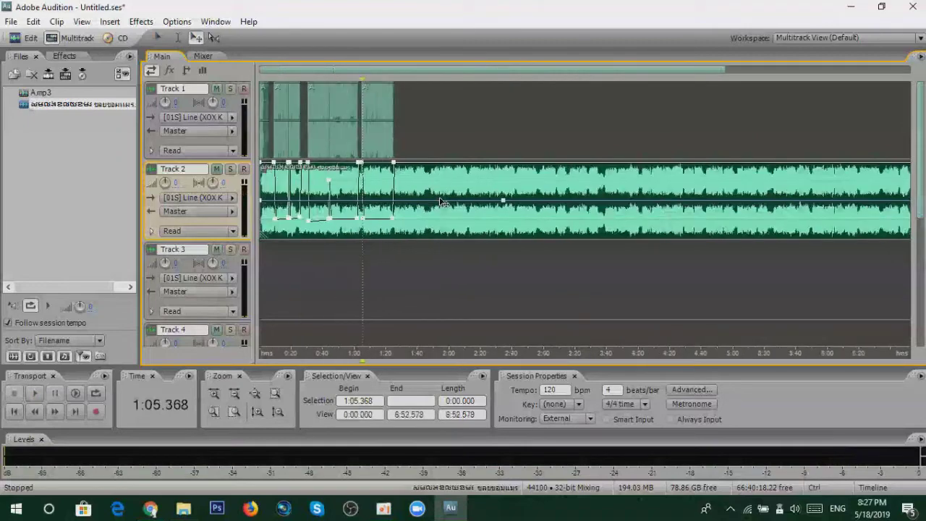
pyautogui.scroll(-1, 405, 228)
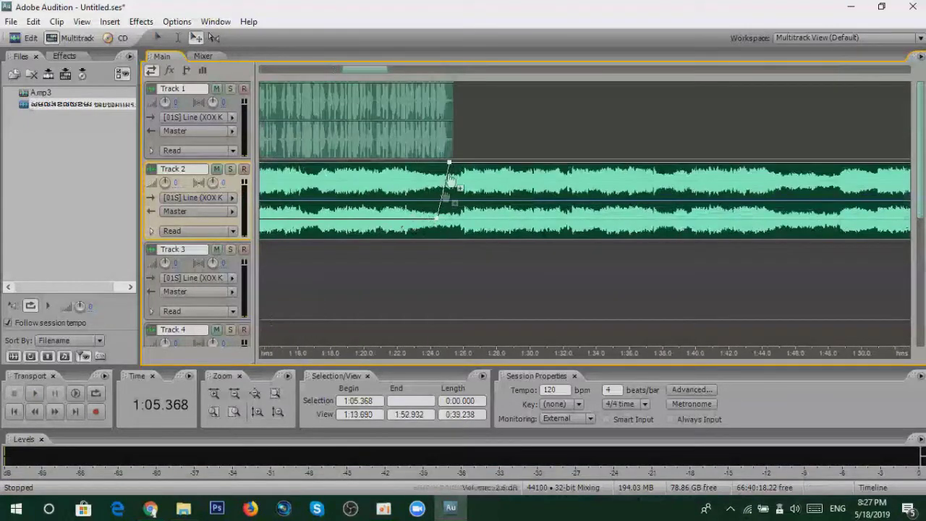
pyautogui.scroll(-1, 475, 172)
pyautogui.scroll(-4, 550, 182)
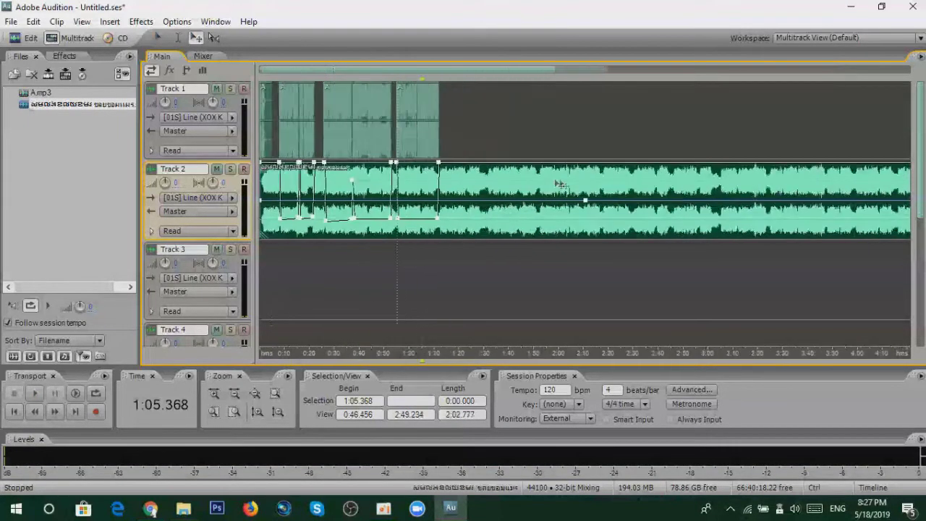
pyautogui.scroll(-2, 578, 190)
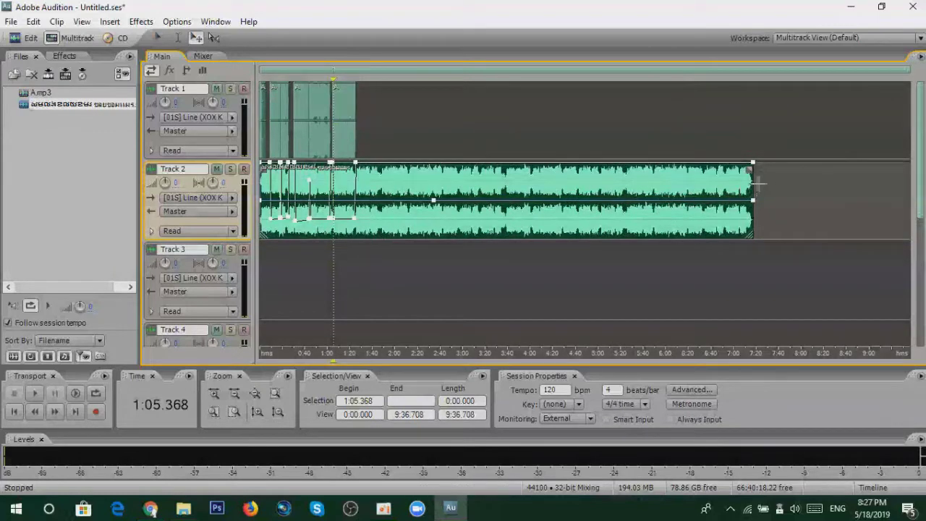
pyautogui.click(756, 238)
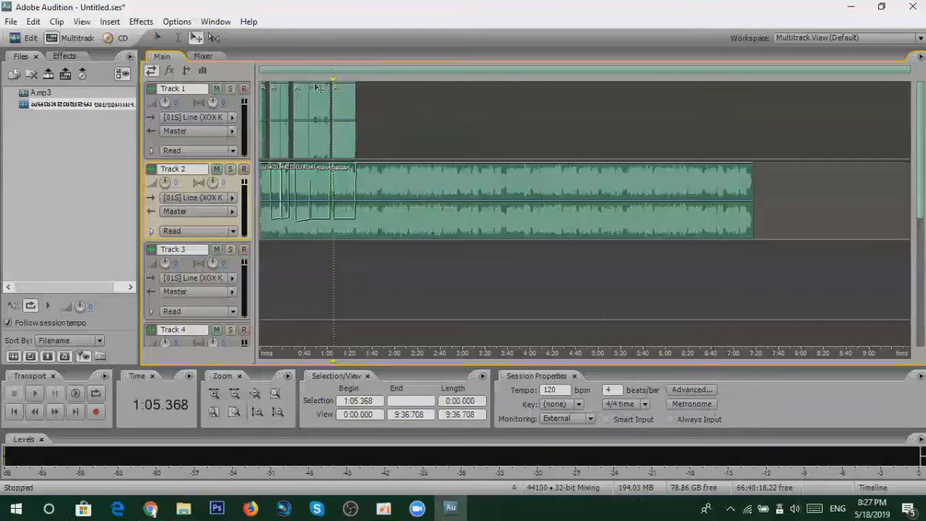
# Switch to the Time Selection tool and place the cursor at 1:45.000 on the Track 2 music after the voice's end
pyautogui.click(178, 39)
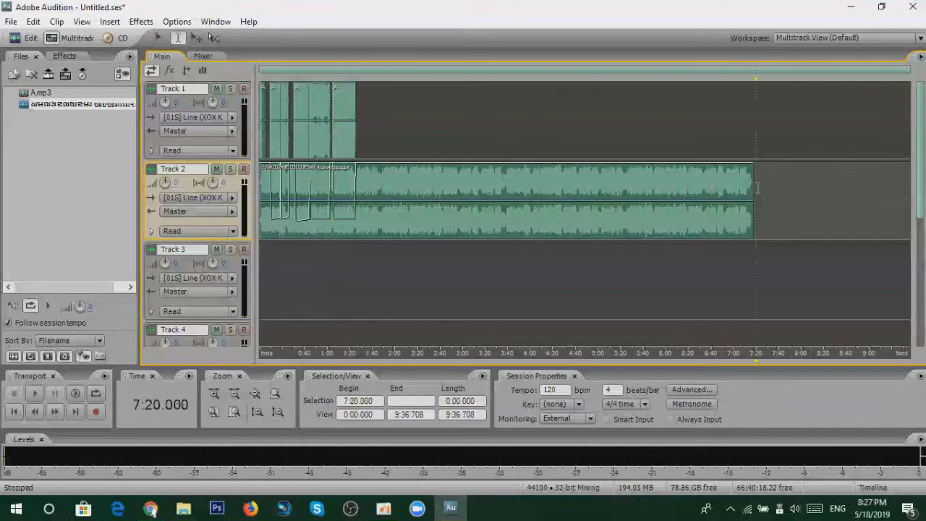
pyautogui.click(133, 407)
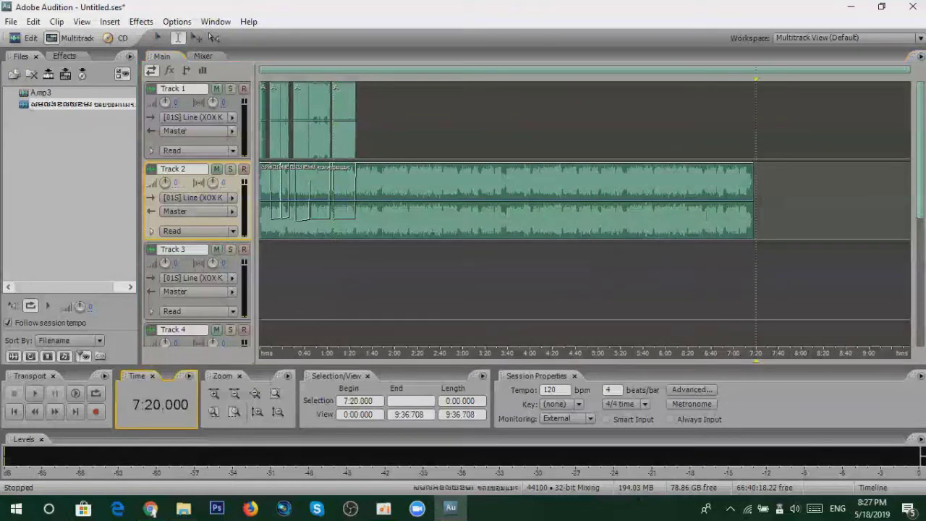
pyautogui.write('1:20')
pyautogui.press('Return')
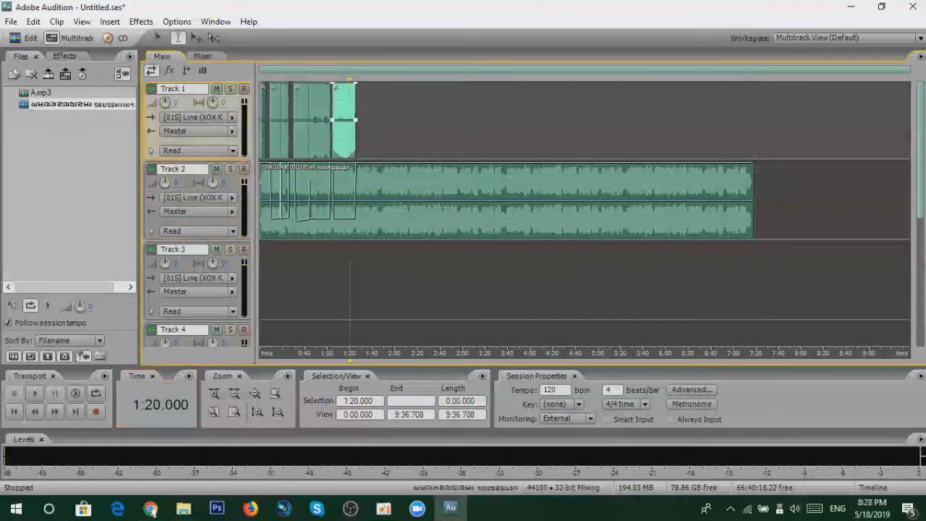
pyautogui.click(367, 209)
pyautogui.scroll(3, 415, 182)
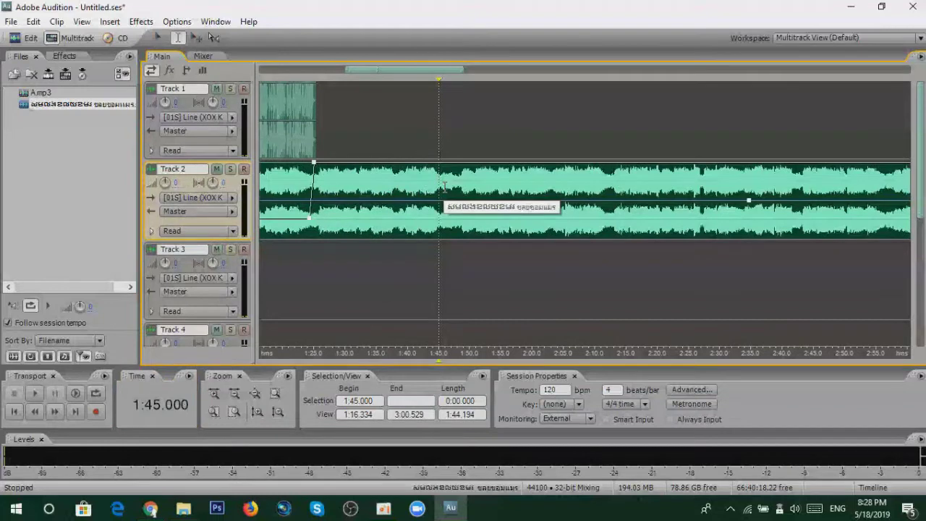
pyautogui.scroll(1, 444, 186)
pyautogui.scroll(-3, 443, 186)
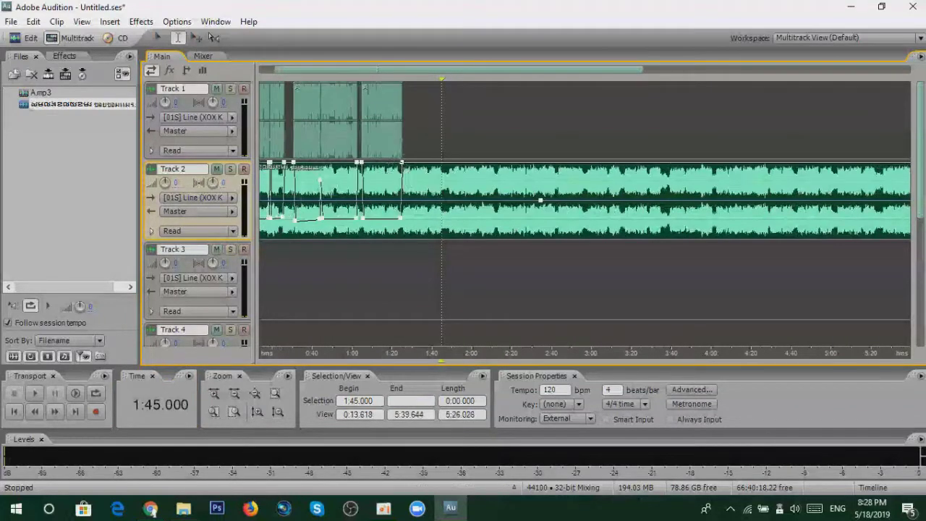
# Play the mix from 1:23.188 and fade the Track 2 music from about +0 dB at about 1:43.2 to -∞ dB at about 1:47.2
pyautogui.click(397, 123)
pyautogui.press('space')
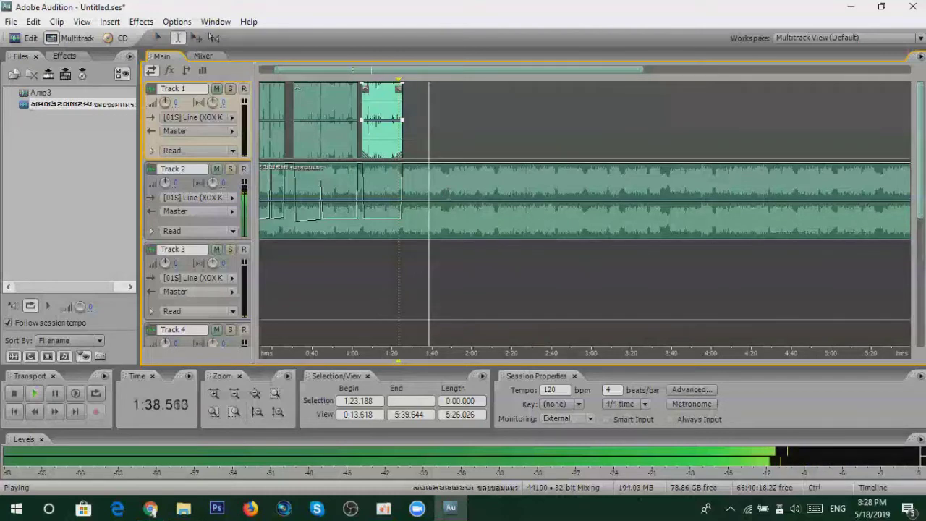
pyautogui.scroll(5, 441, 194)
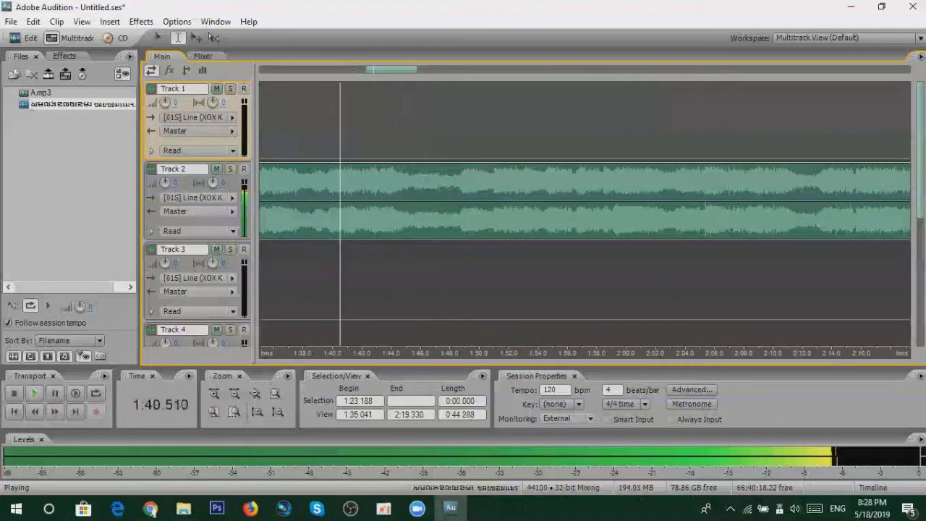
pyautogui.click(411, 174)
pyautogui.click(405, 162)
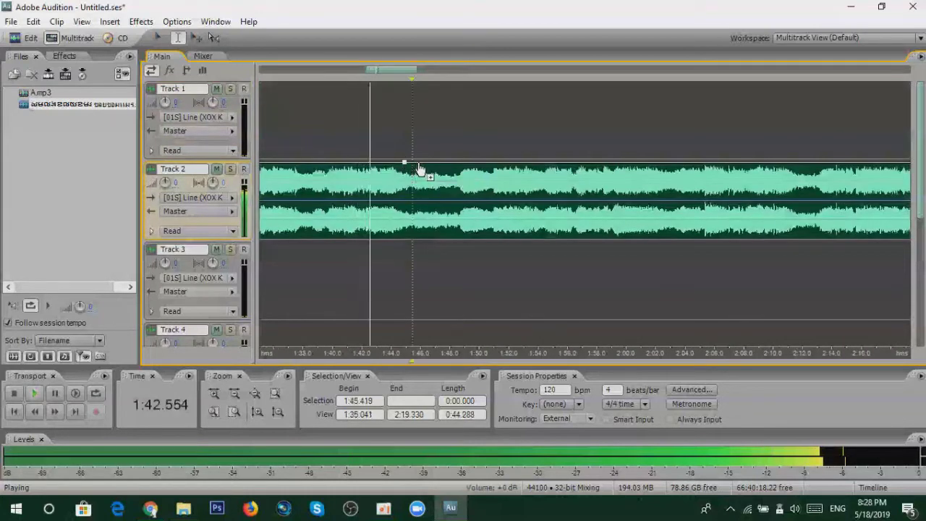
pyautogui.moveTo(428, 164); pyautogui.dragTo(440, 263)
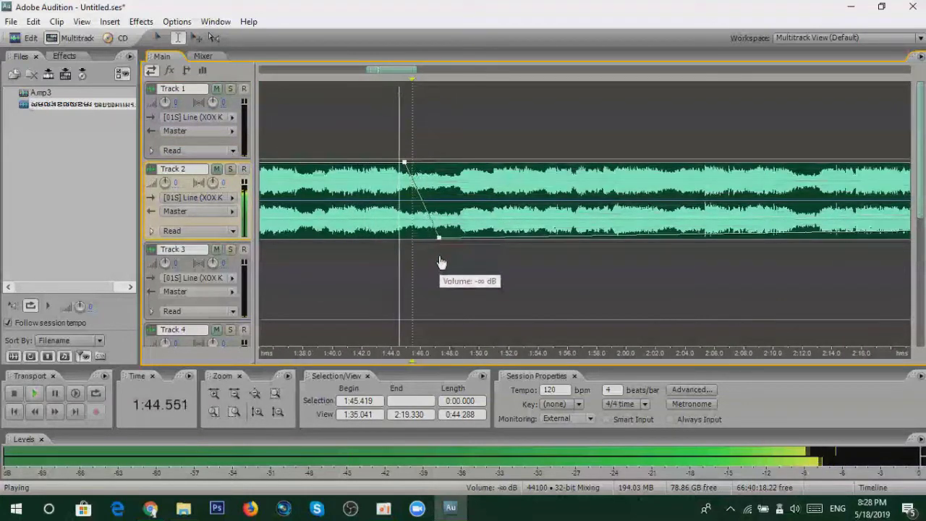
pyautogui.moveTo(404, 163); pyautogui.dragTo(379, 164)
pyautogui.press('space')
# Trim the end of the Track 2 music clip back to the fade-out's lowest point at about 1:47.2
pyautogui.scroll(-5, 461, 213)
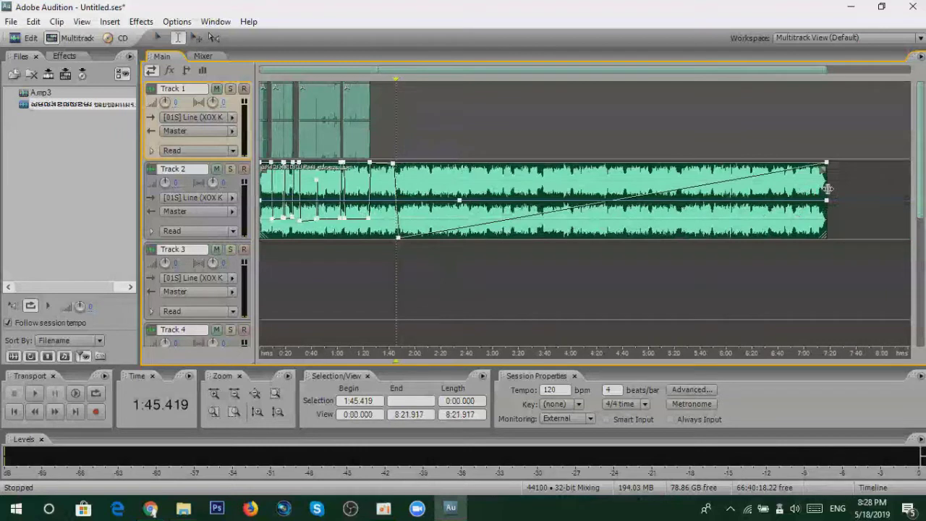
pyautogui.moveTo(827, 189)
pyautogui.mouseDown()
pyautogui.moveTo(795, 189)
pyautogui.moveTo(833, 191)
pyautogui.mouseUp()
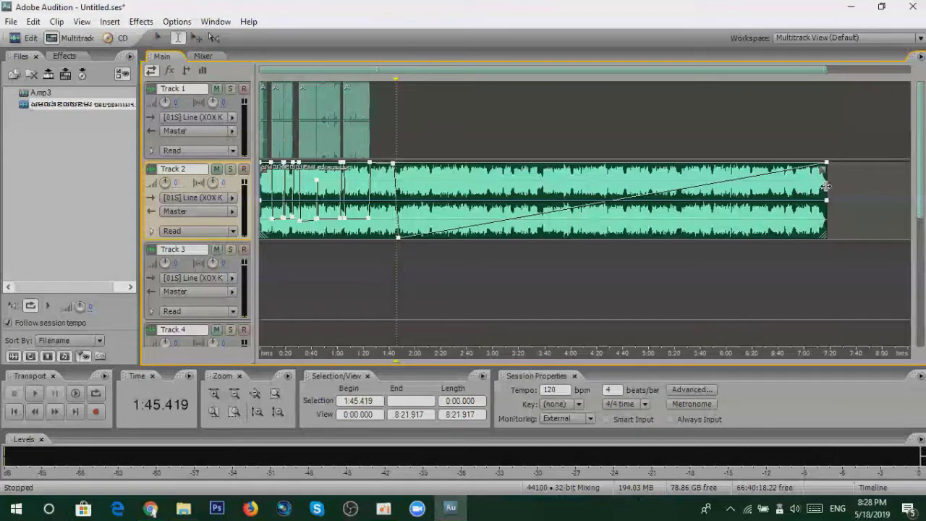
pyautogui.moveTo(825, 186); pyautogui.dragTo(402, 228)
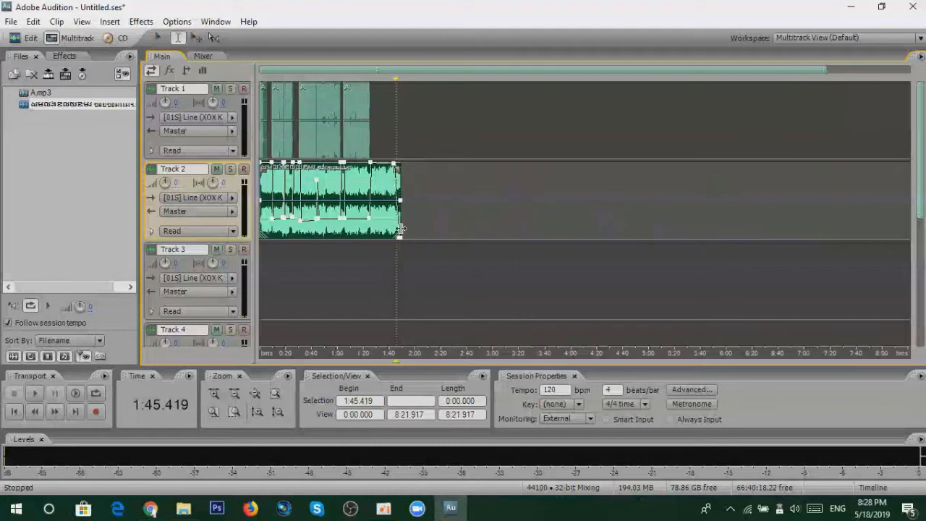
pyautogui.scroll(8, 400, 230)
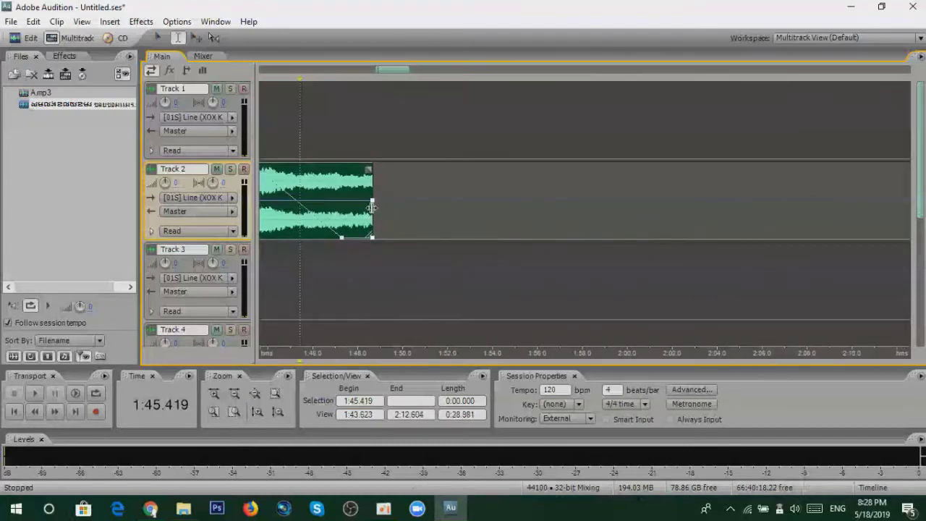
pyautogui.moveTo(371, 208); pyautogui.dragTo(344, 218)
pyautogui.scroll(-4, 341, 218)
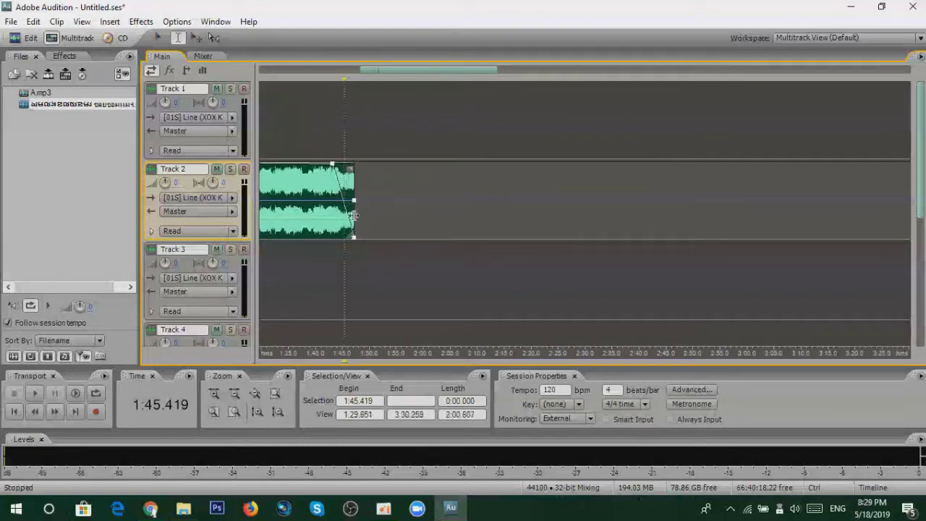
# Move the start of the Track 2 fade-out to about 1:42.3, play it from 1:45.419, and place the cursor at 1:47.479
pyautogui.scroll(4, 355, 215)
pyautogui.moveTo(307, 165); pyautogui.dragTo(285, 166)
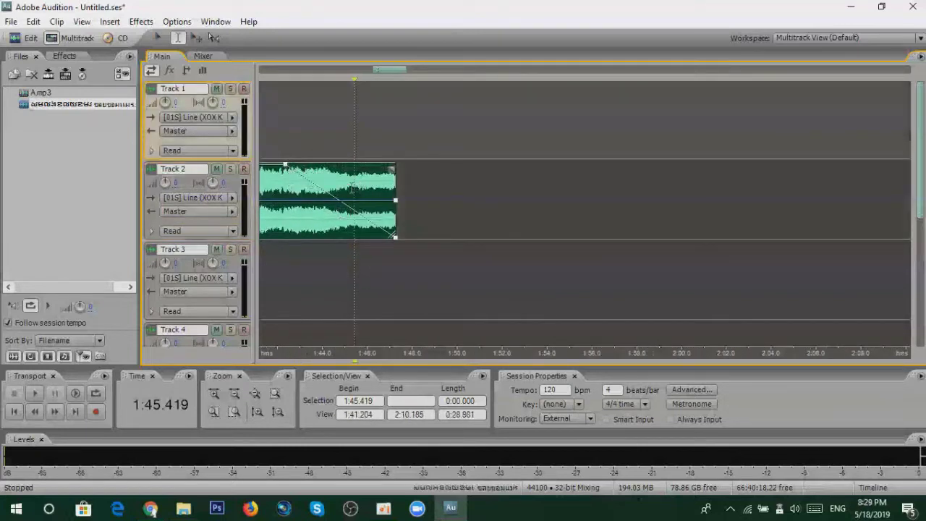
pyautogui.press('space')
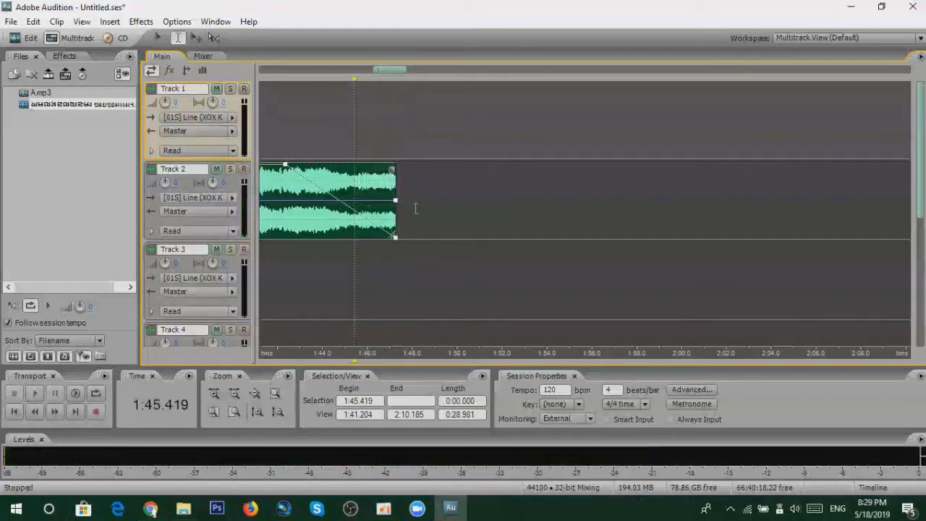
pyautogui.click(409, 209)
pyautogui.scroll(-5, 416, 205)
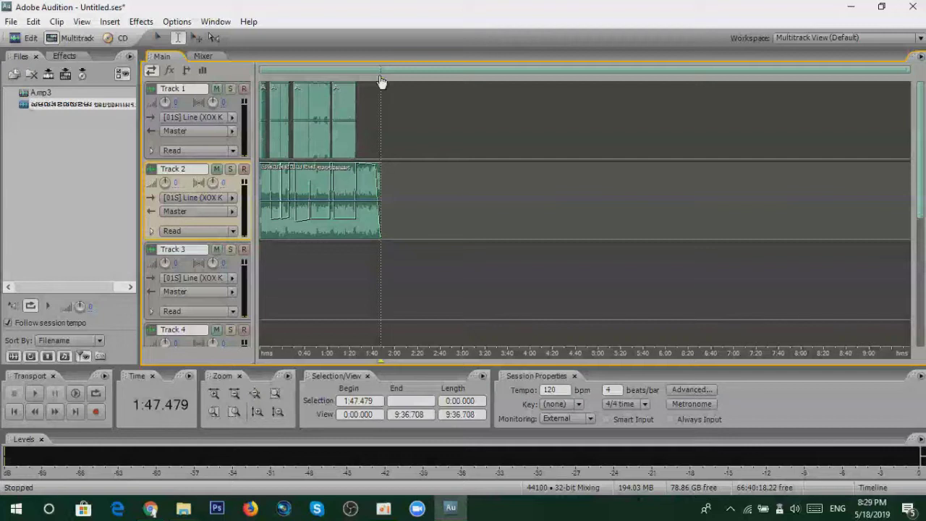
# Play the complete mix from the beginning and check the Track 2 volume changes against the Track 1 voice clips
pyautogui.press('Home')
pyautogui.press('space')
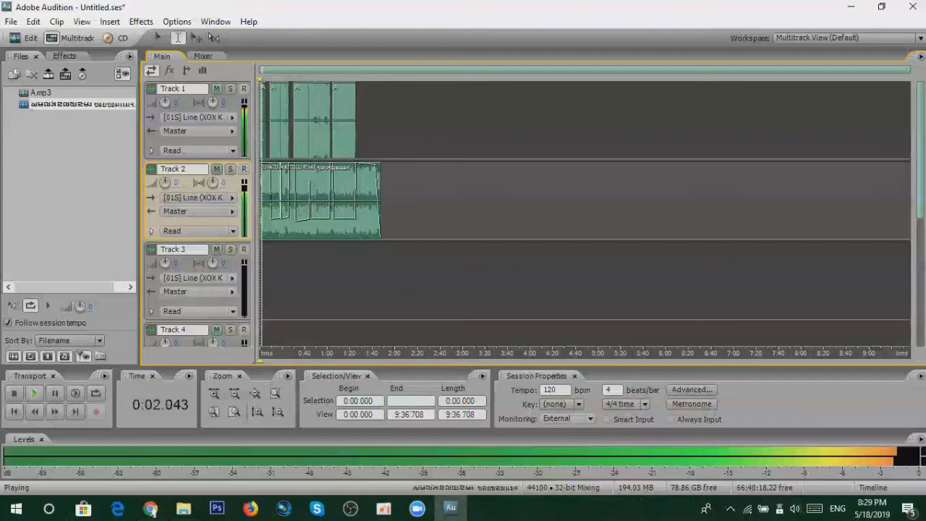
pyautogui.scroll(5, 337, 75)
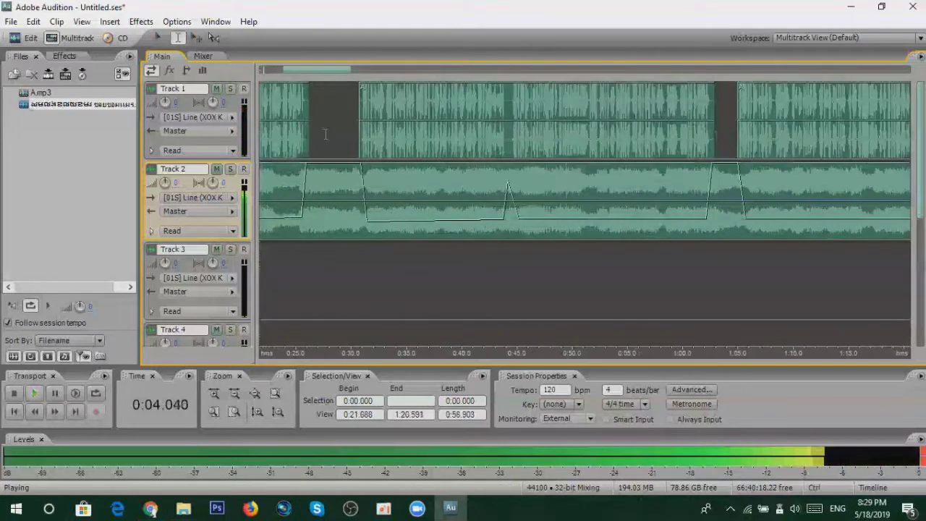
pyautogui.moveTo(338, 75); pyautogui.dragTo(271, 71)
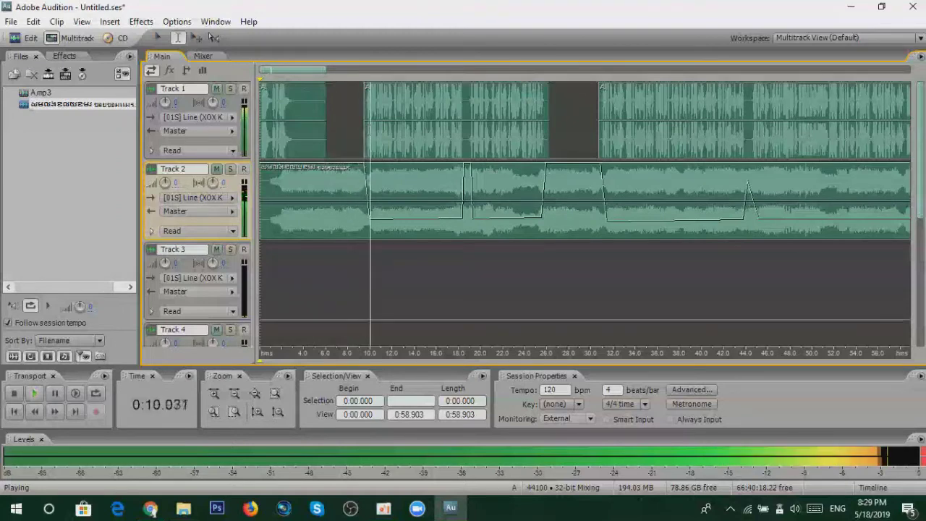
pyautogui.scroll(-2, 585, 215)
pyautogui.scroll(2, 369, 130)
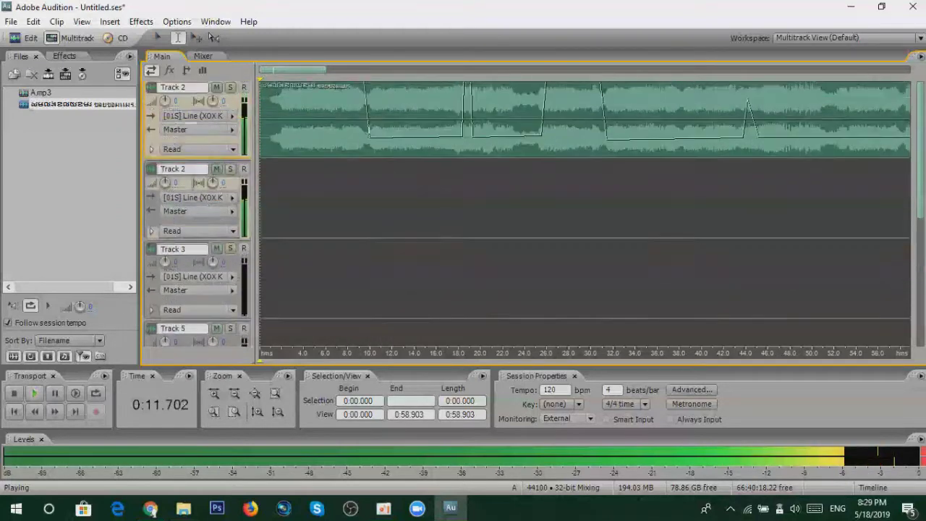
pyautogui.scroll(-2, 369, 130)
pyautogui.scroll(-3, 369, 130)
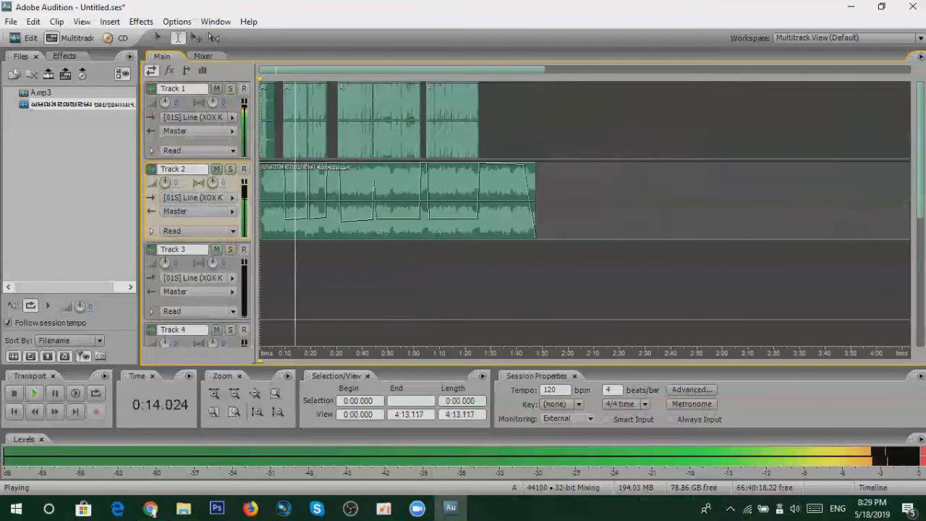
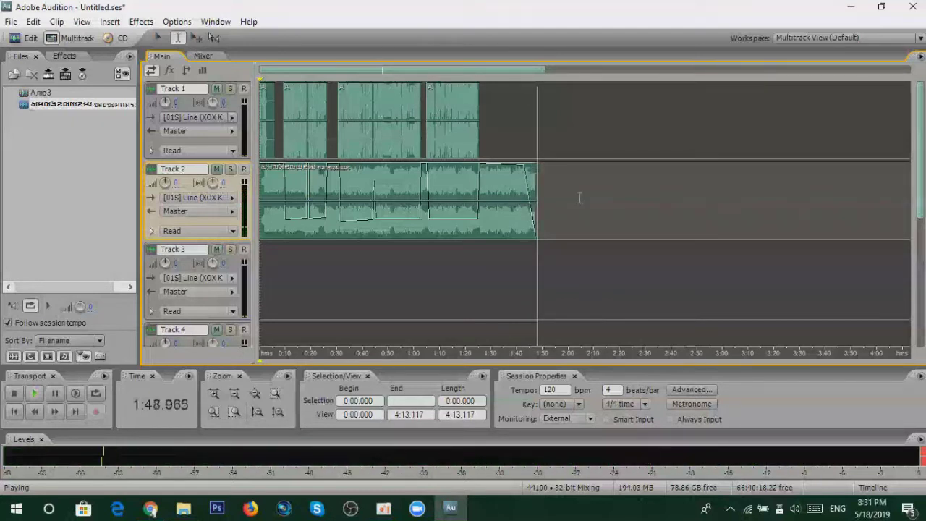
# Stop playback, place the cursor at 1:50.000 just past the music, and review the fade-out at the session's end
pyautogui.click(539, 185)
pyautogui.scroll(3, 540, 185)
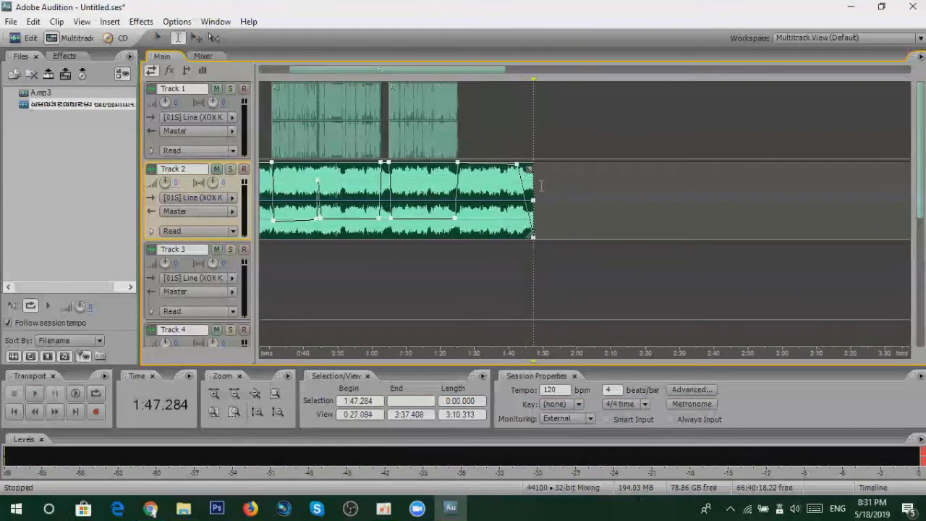
pyautogui.click(548, 210)
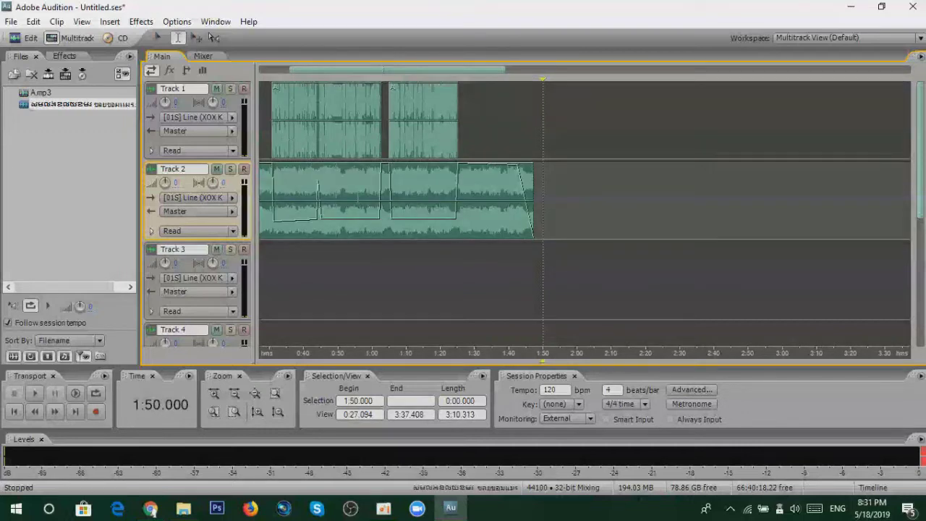
pyautogui.scroll(-2, 548, 210)
pyautogui.scroll(-5, 357, 209)
pyautogui.press('ctrl')
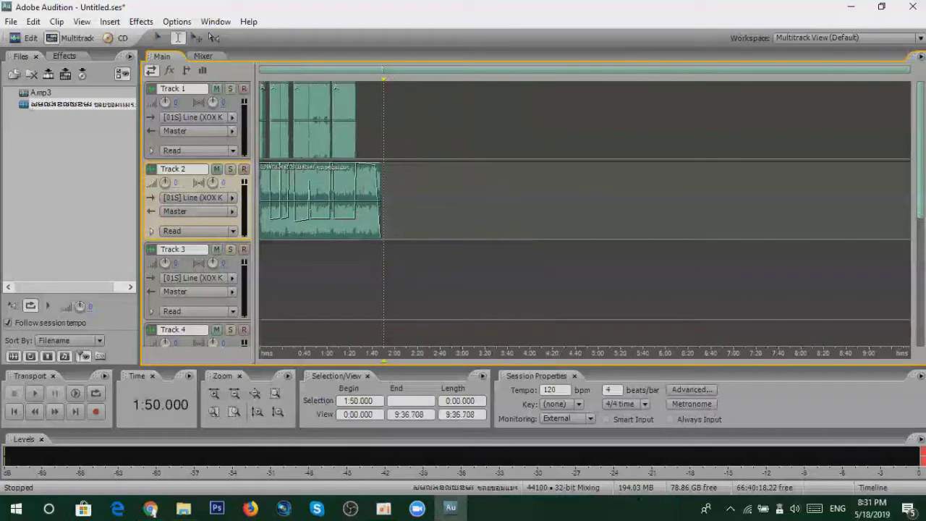
pyautogui.scroll(4, 393, 131)
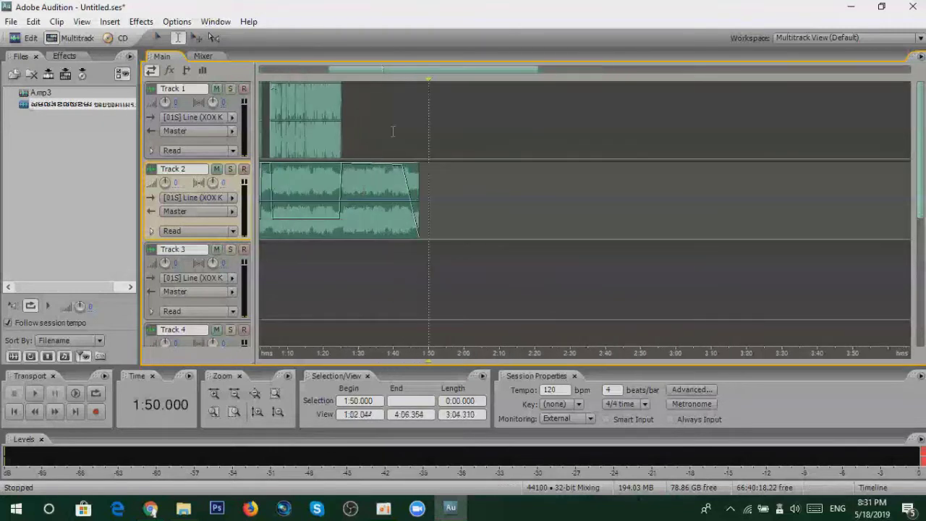
# Examine the Track 2 fade-out around 1:47.284 up close and within the whole session
pyautogui.moveTo(412, 73); pyautogui.dragTo(316, 72)
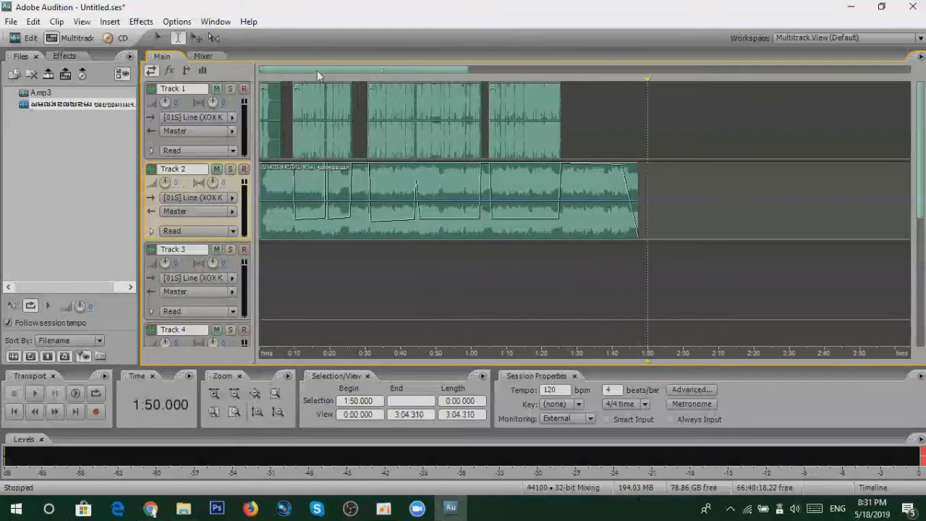
pyautogui.scroll(-2, 362, 202)
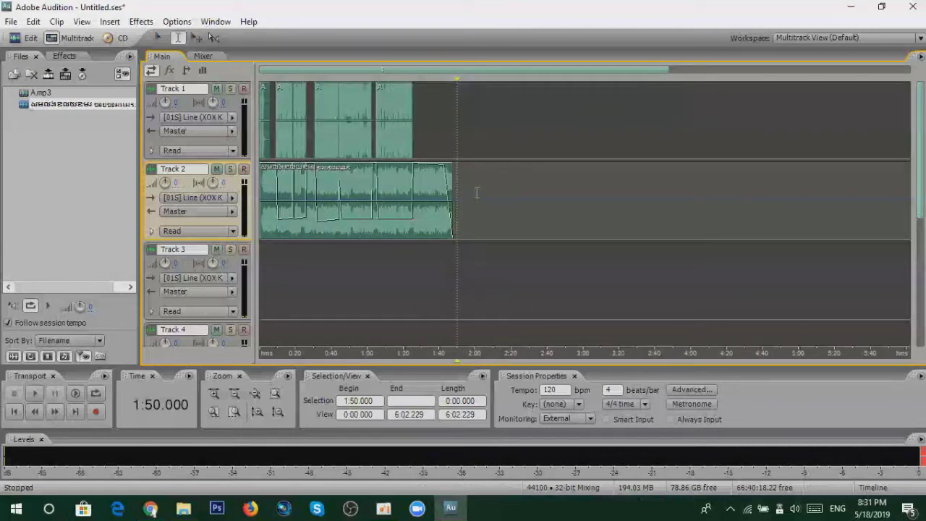
pyautogui.click(452, 282)
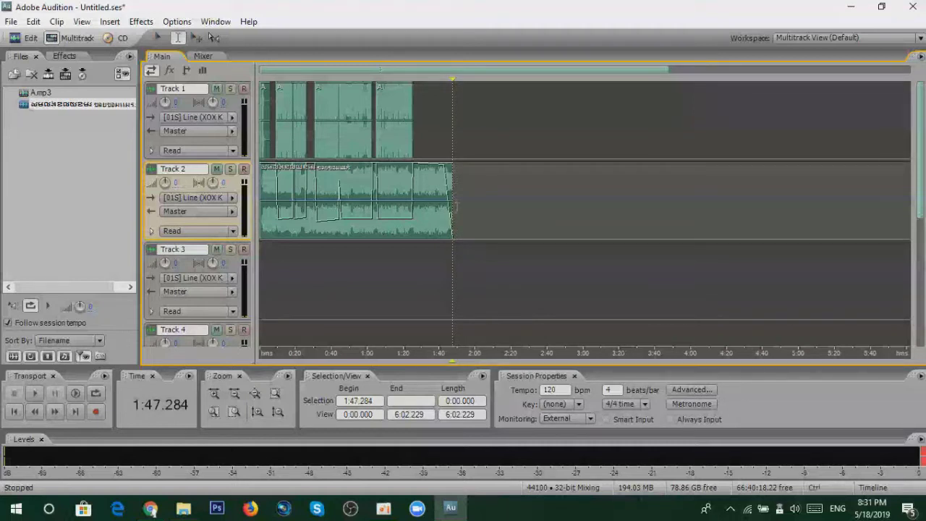
pyautogui.scroll(6, 456, 206)
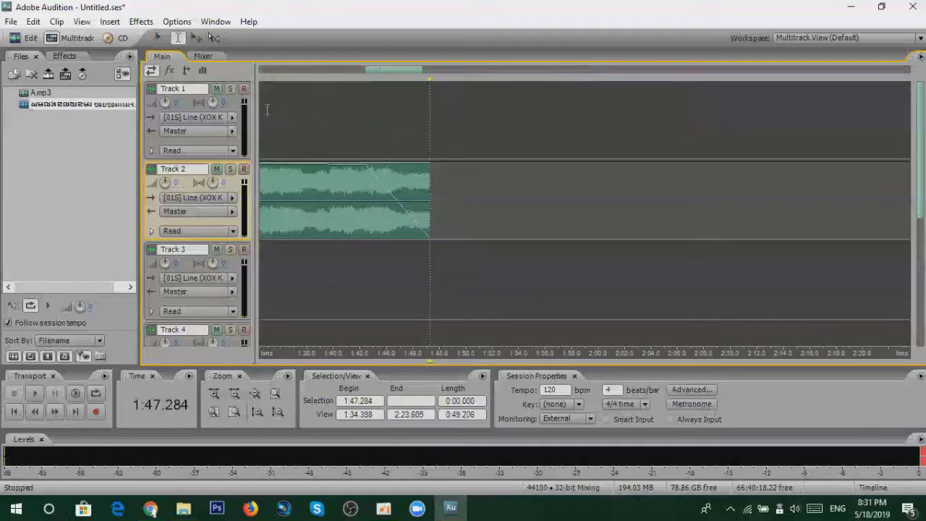
pyautogui.click(475, 149)
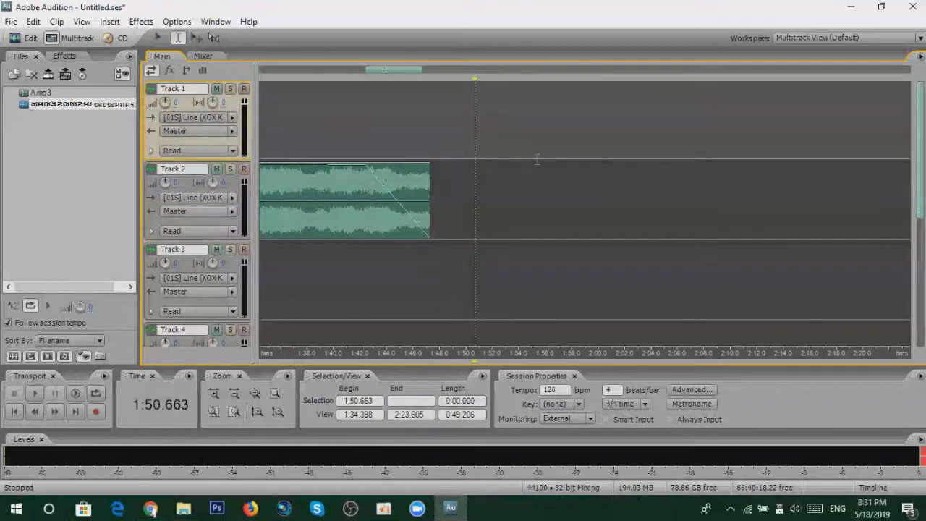
pyautogui.scroll(-5, 537, 159)
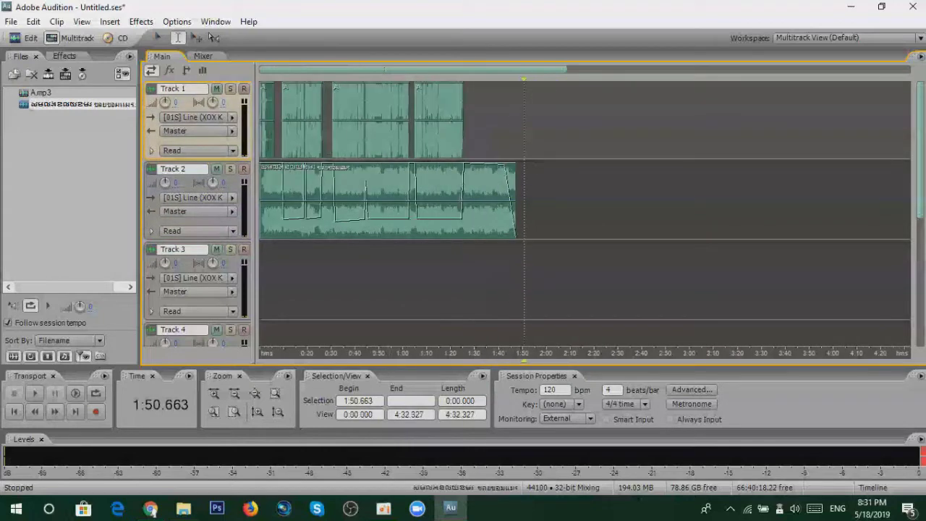
# Review the Track 1 voice clips and the end of the Track 2 music, and place the cursor at 1:54.514
pyautogui.click(440, 148)
pyautogui.click(354, 145)
pyautogui.click(288, 144)
pyautogui.click(507, 195)
pyautogui.click(562, 152)
pyautogui.click(533, 154)
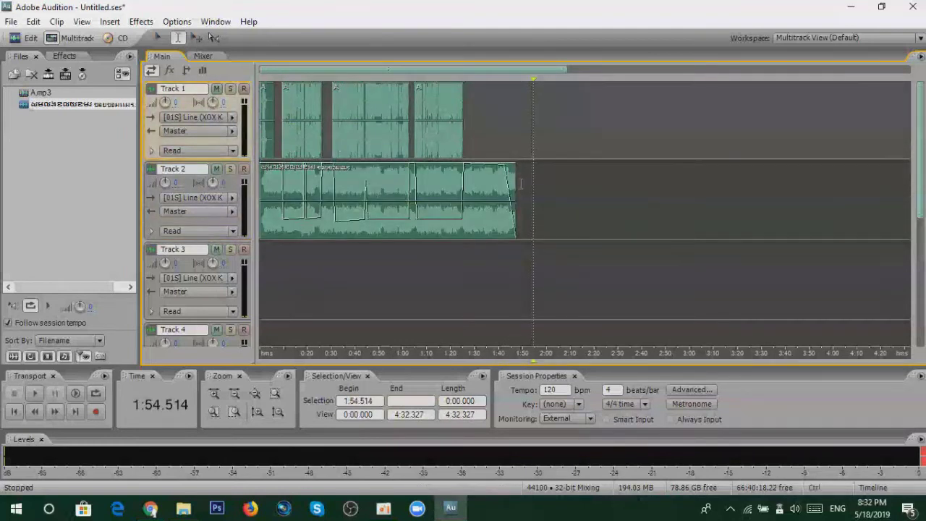
pyautogui.scroll(-2, 515, 188)
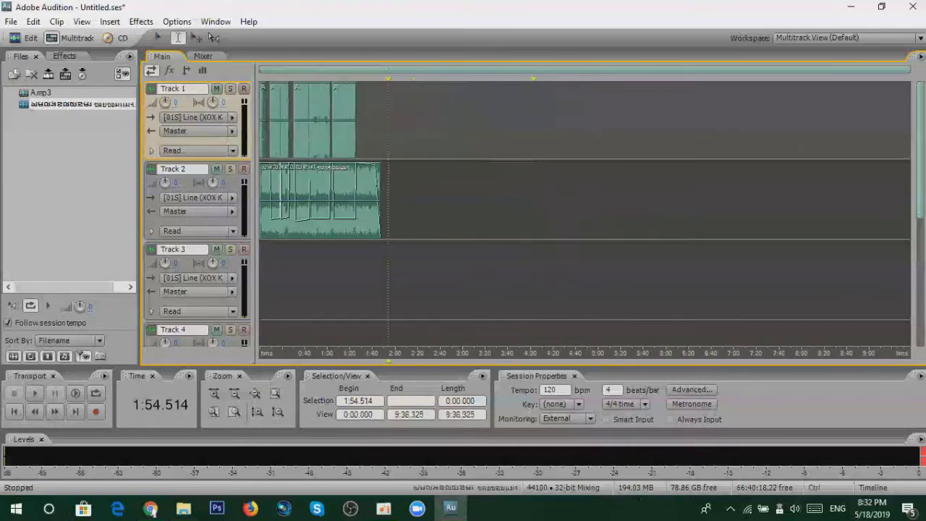
pyautogui.scroll(5, 515, 188)
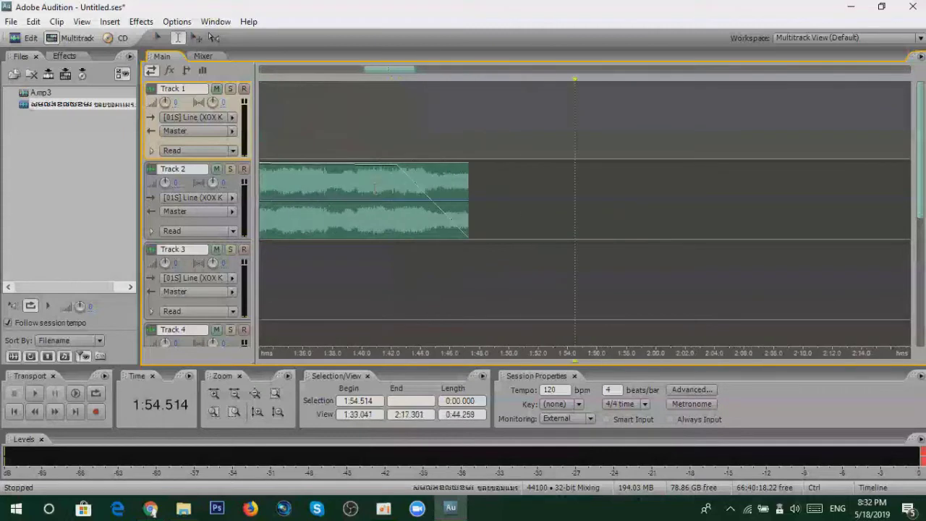
pyautogui.scroll(-5, 515, 188)
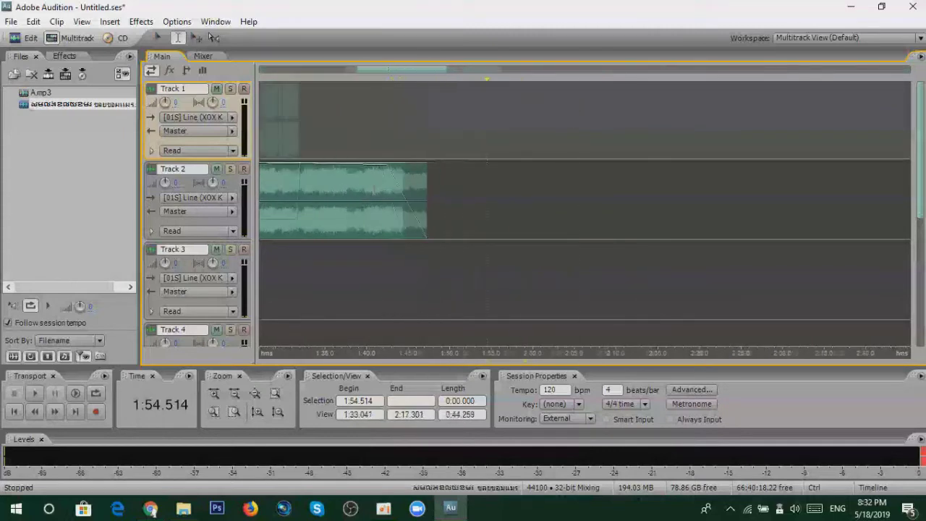
pyautogui.scroll(6, 564, 206)
pyautogui.scroll(-3, 564, 206)
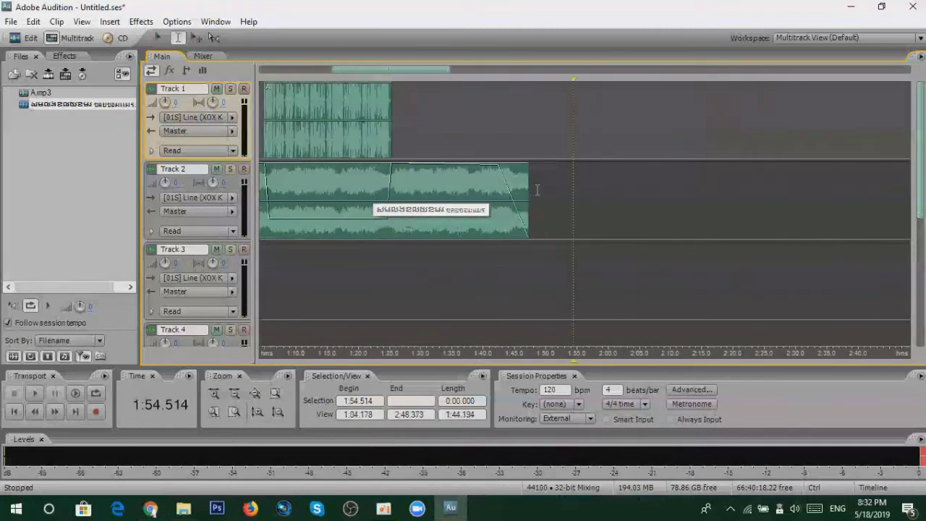
pyautogui.click(545, 165)
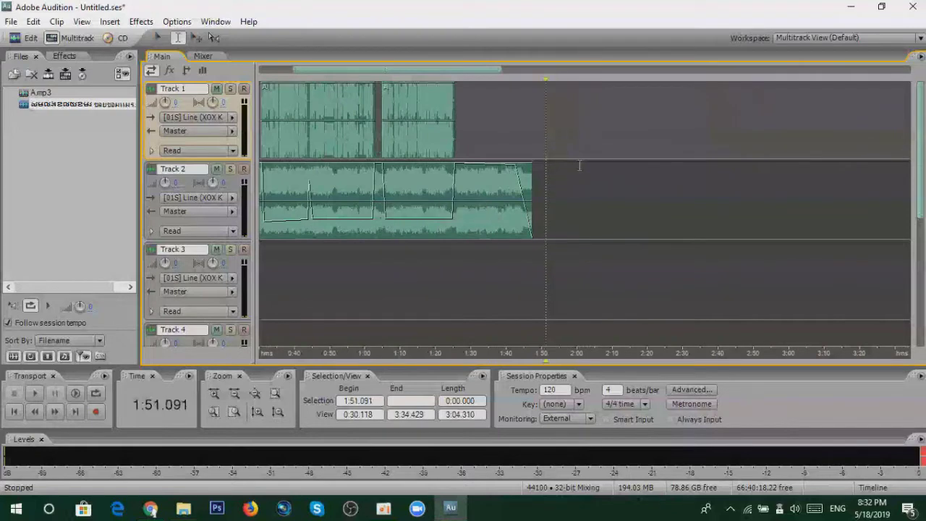
pyautogui.click(555, 155)
pyautogui.rightClick(556, 114)
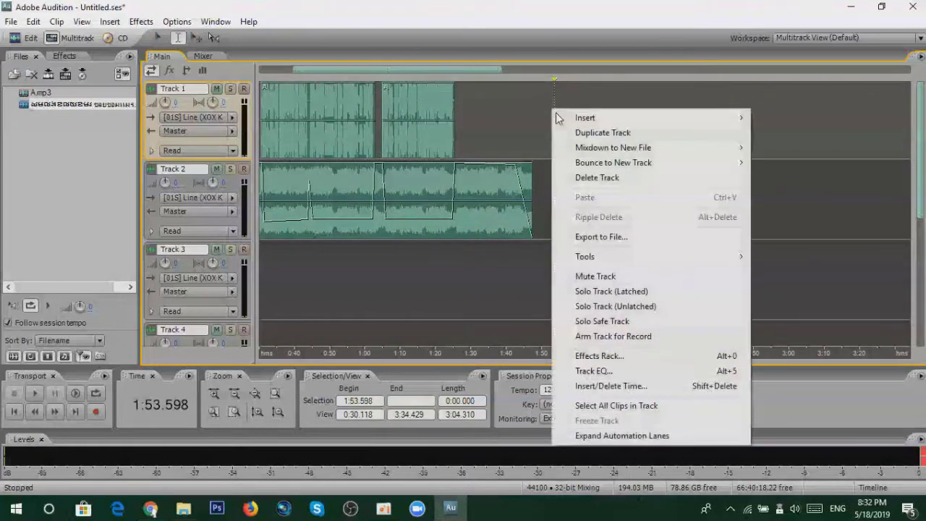
pyautogui.click(536, 104)
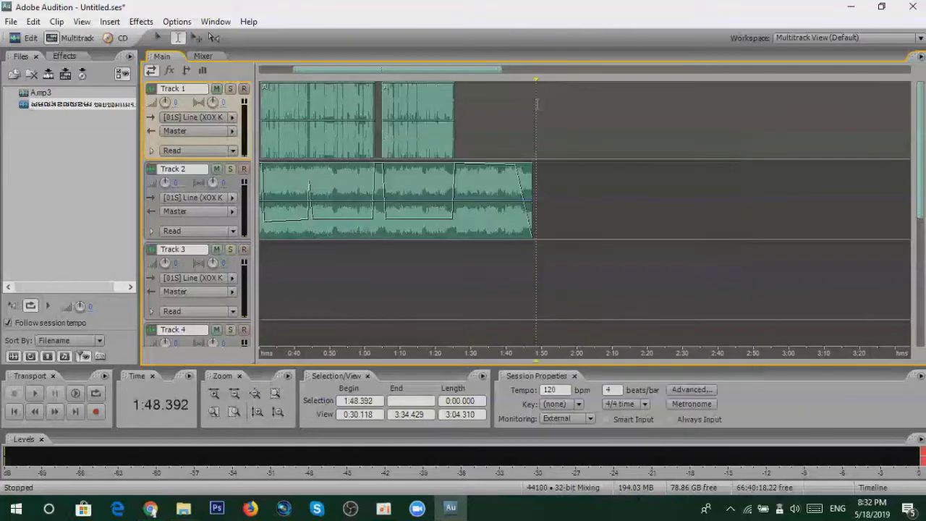
pyautogui.click(547, 160)
pyautogui.scroll(-3, 547, 160)
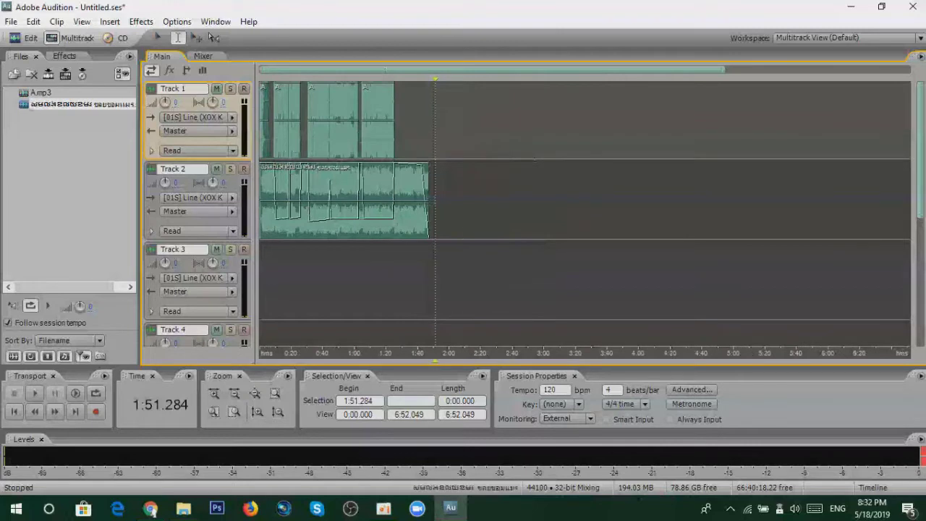
# Mix down the session's master output to a new stereo file
pyautogui.scroll(4, 412, 160)
pyautogui.click(477, 163)
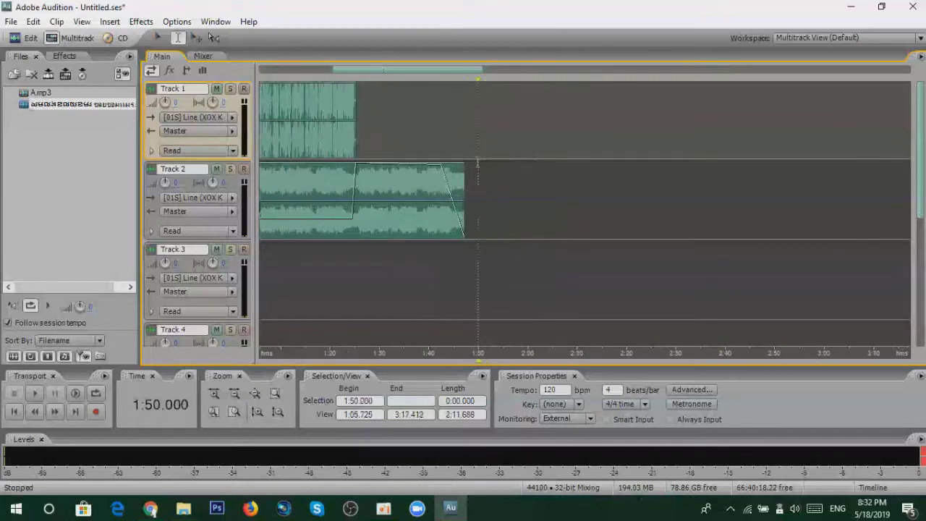
pyautogui.rightClick(482, 157)
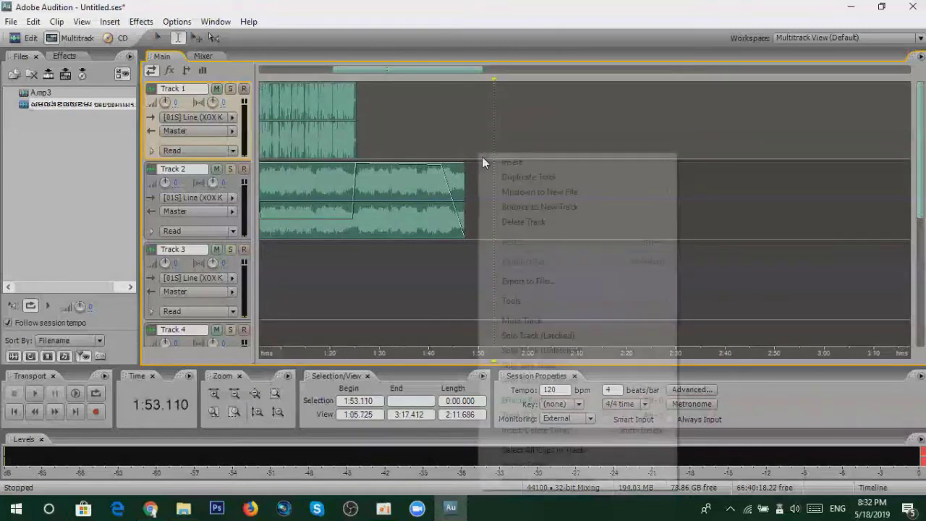
pyautogui.moveTo(580, 197)
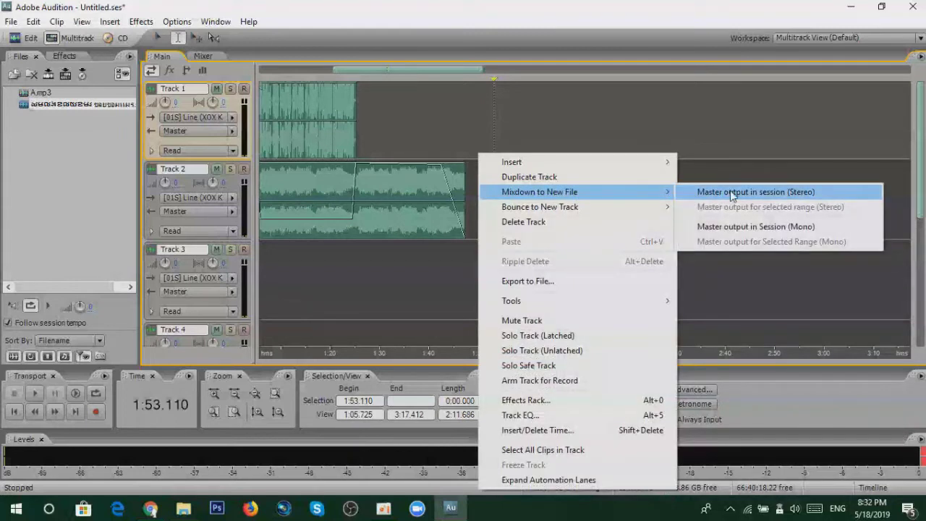
pyautogui.moveTo(639, 193)
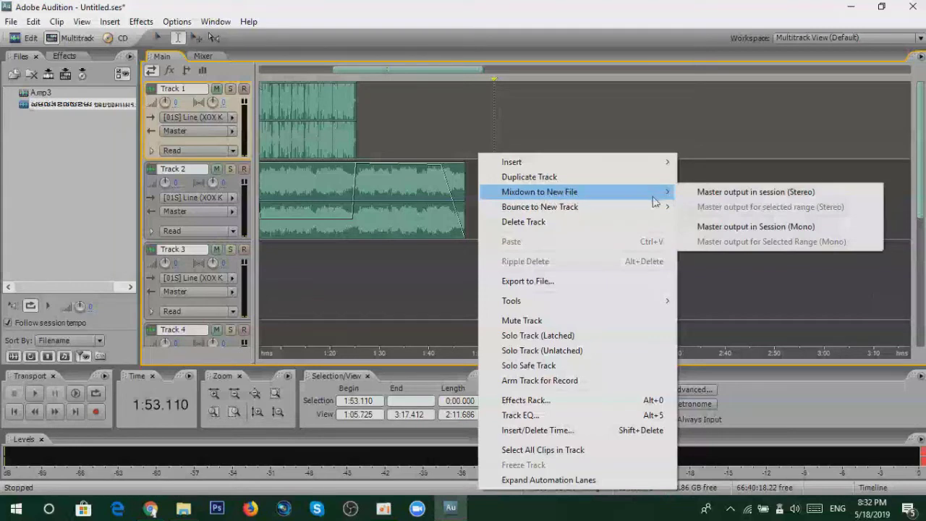
pyautogui.click(791, 194)
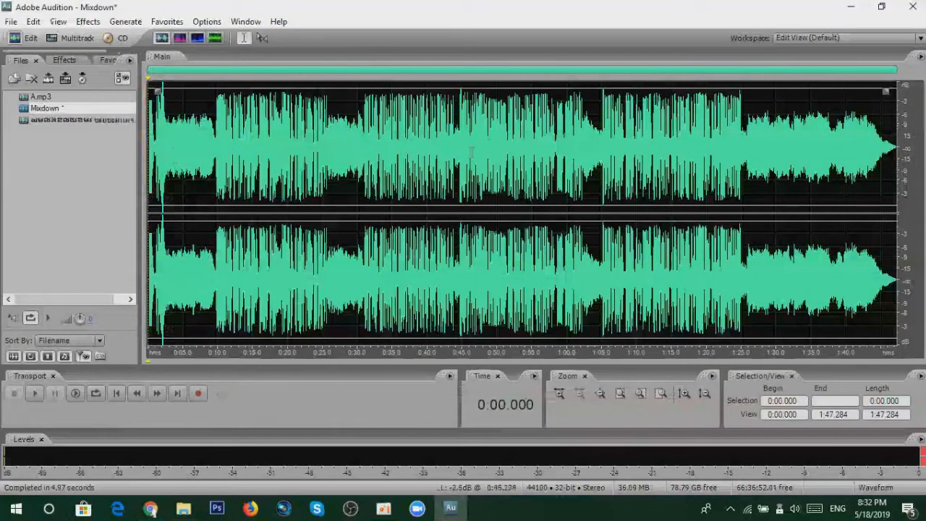
# Play the Mixdown file from its beginning to check the combined audio, and stop playback
pyautogui.scroll(3, 471, 152)
pyautogui.scroll(-3, 471, 152)
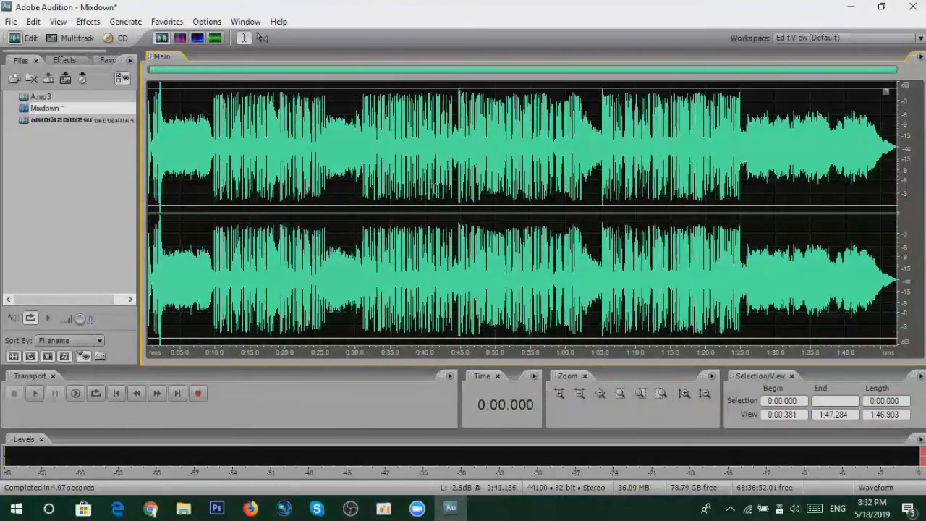
pyautogui.scroll(-1, 171, 181)
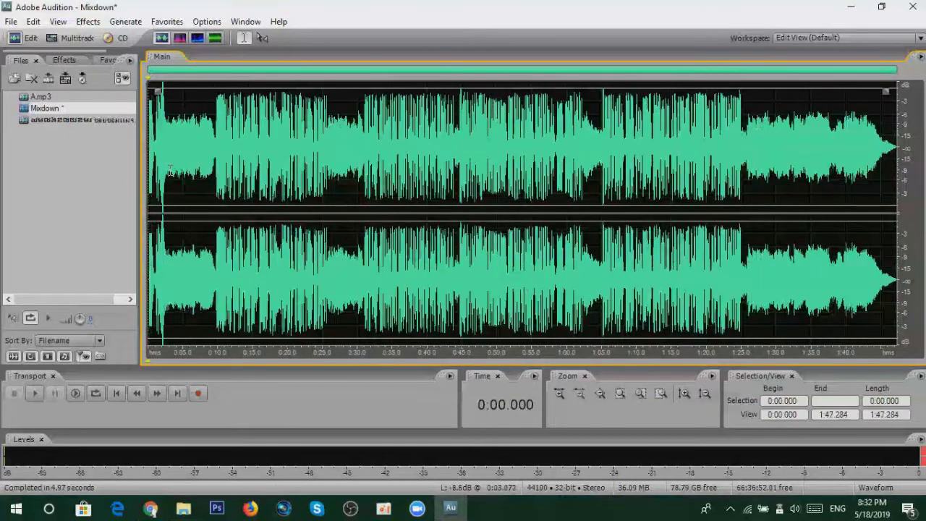
pyautogui.press('space')
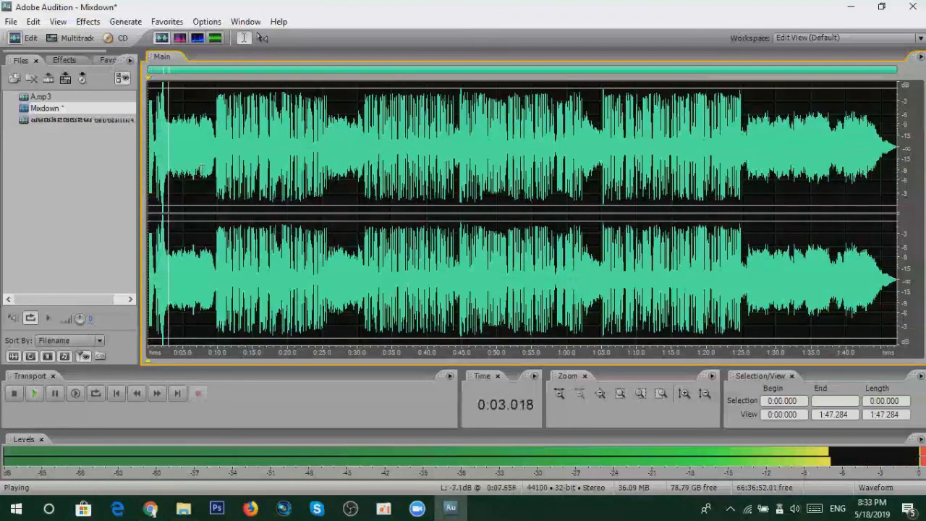
pyautogui.press('space')
pyautogui.scroll(1, 266, 161)
pyautogui.scroll(-1, 265, 163)
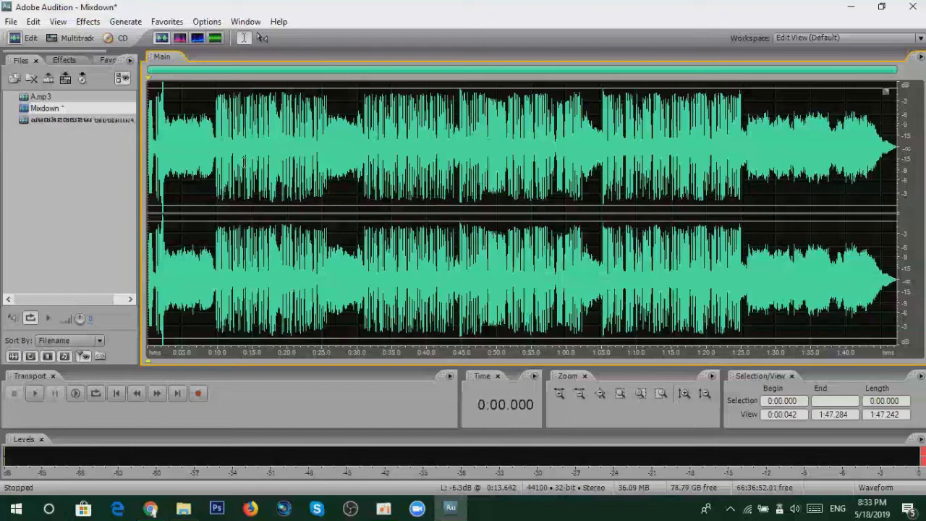
# Examine the Mixdown waveform around 0:14.471 and return the cursor to the start of the file
pyautogui.click(248, 179)
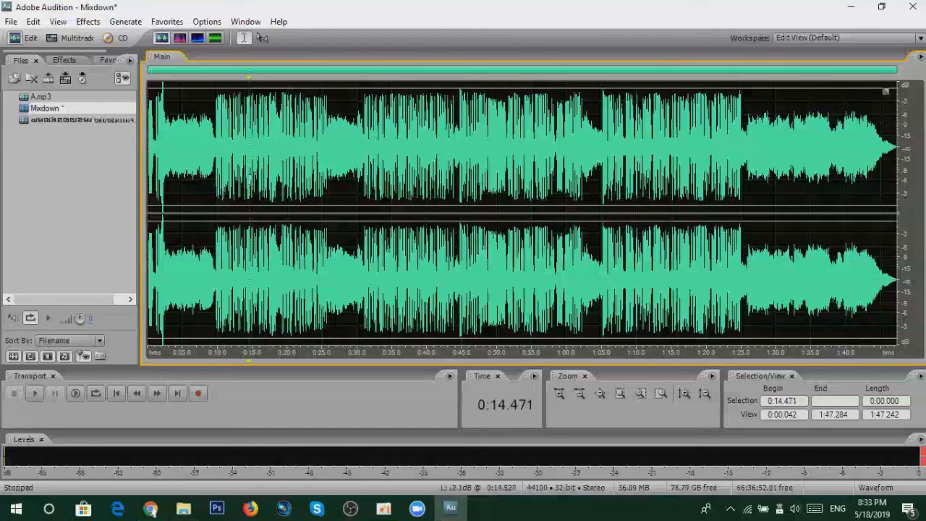
pyautogui.scroll(1, 249, 179)
pyautogui.scroll(-1, 231, 179)
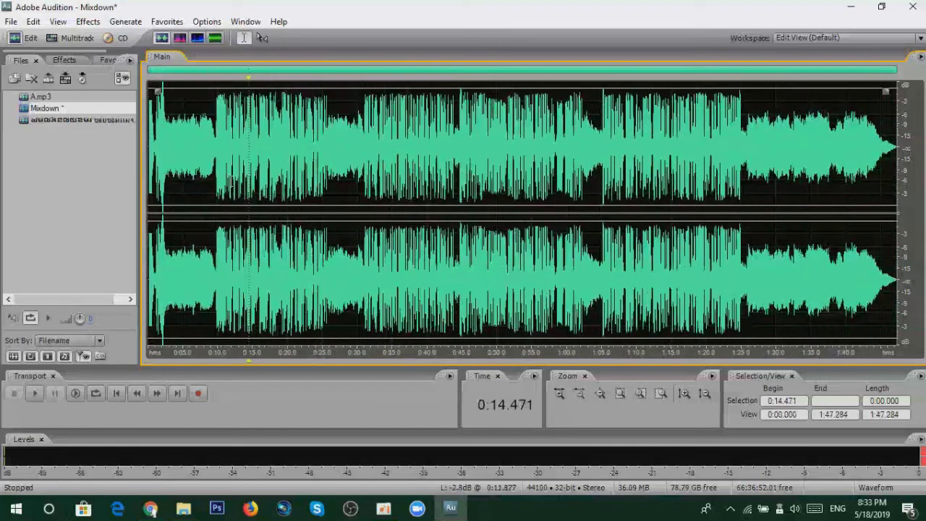
pyautogui.scroll(2, 232, 182)
pyautogui.scroll(-2, 231, 183)
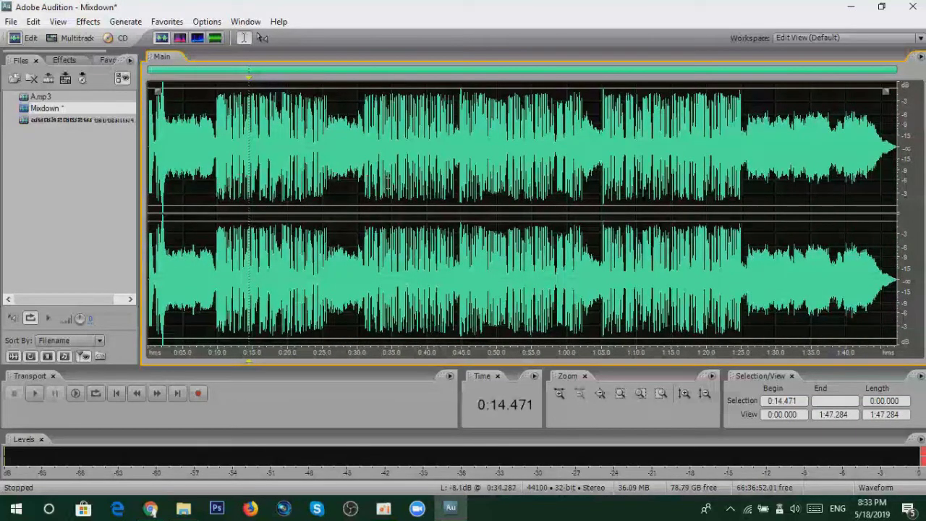
pyautogui.click(152, 149)
pyautogui.click(149, 150)
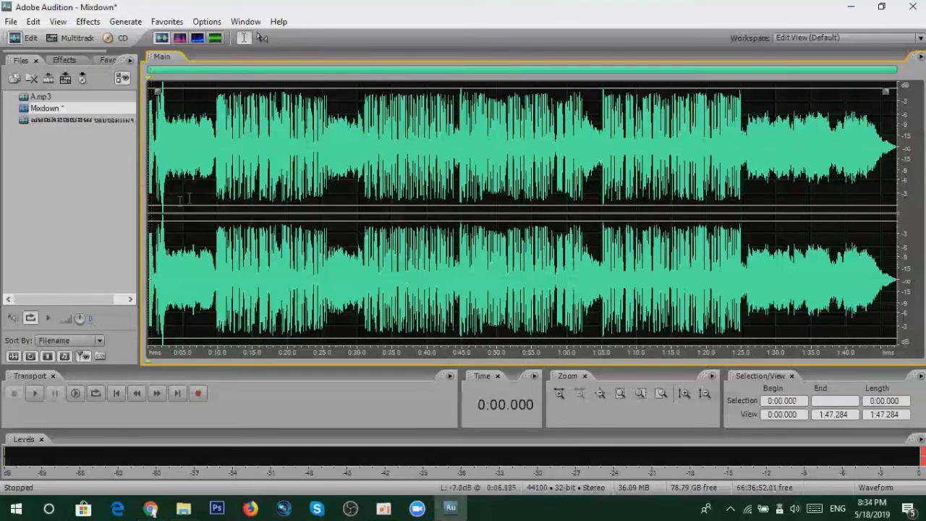
# Select the Mixdown file, open Save As for it, and select its file name for editing
pyautogui.click(11, 22)
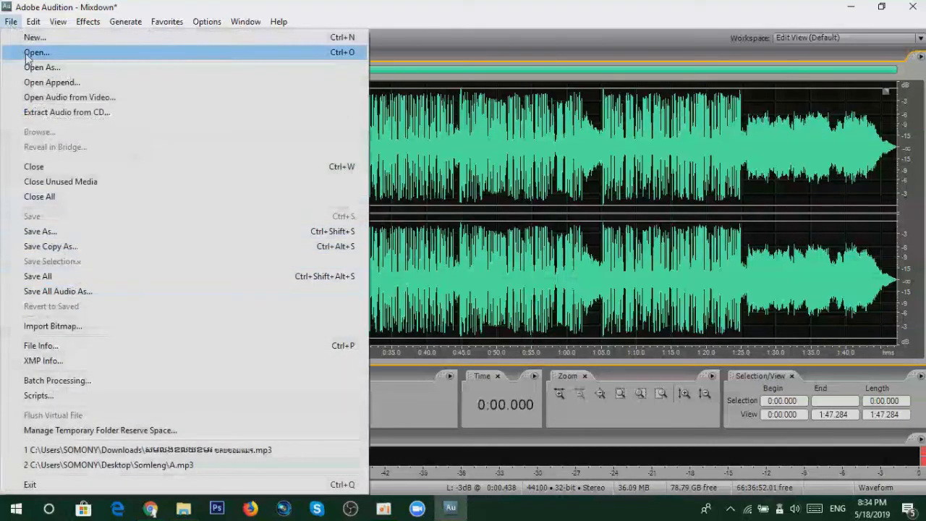
pyautogui.click(477, 170)
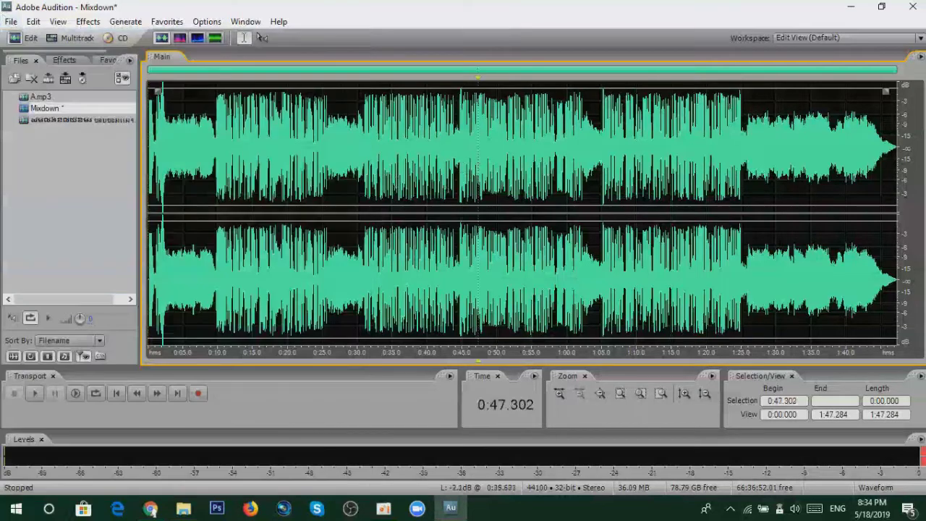
pyautogui.click(47, 113)
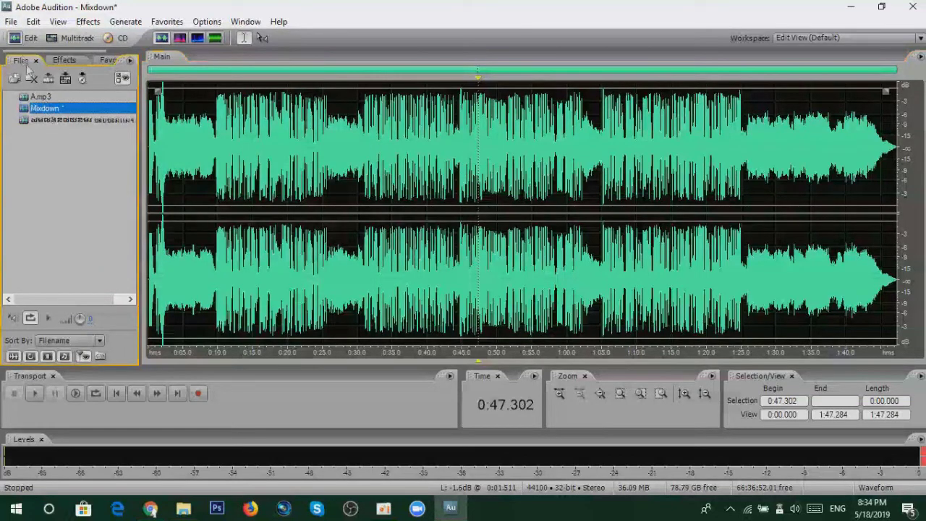
pyautogui.click(11, 22)
pyautogui.click(51, 232)
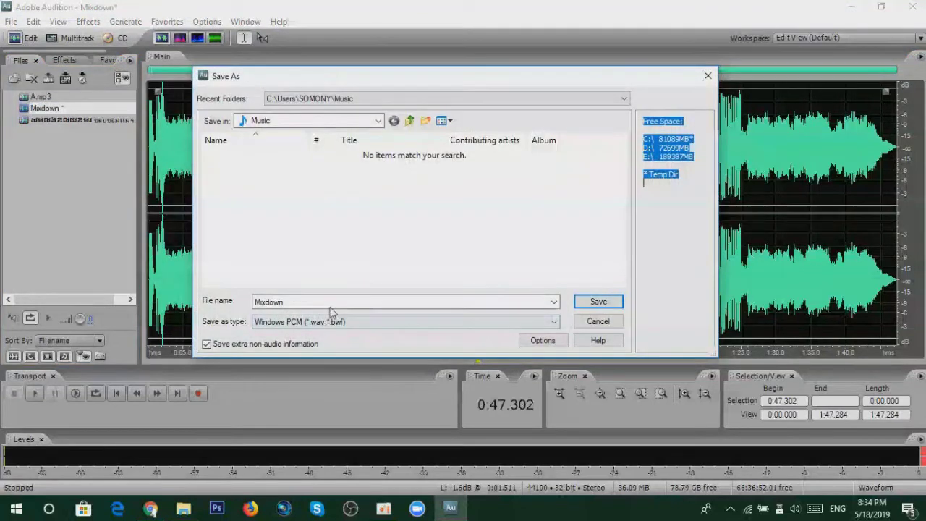
pyautogui.doubleClick(285, 302)
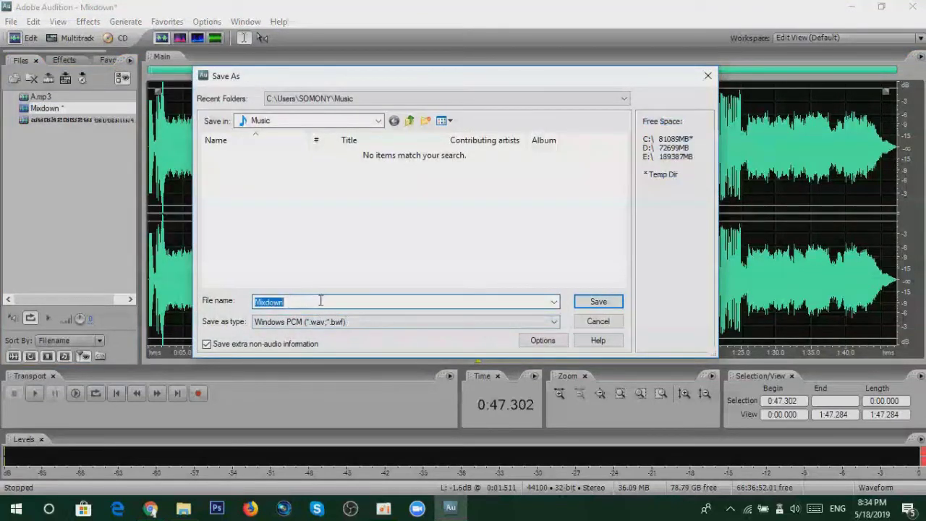
# Browse the computer's folders and drives and choose the Desktop as the save location for the mixdown
pyautogui.click(409, 121)
pyautogui.scroll(-2, 482, 262)
pyautogui.scroll(2, 482, 258)
pyautogui.scroll(-2, 457, 255)
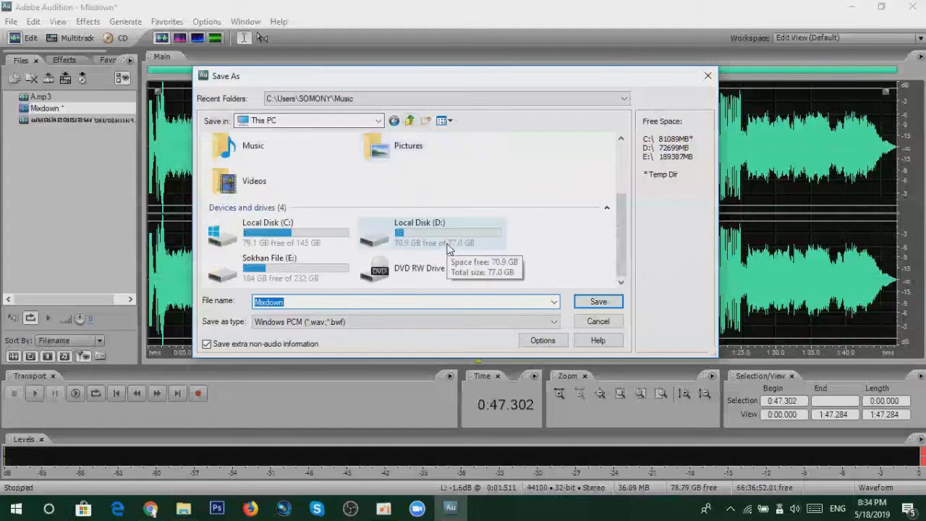
pyautogui.scroll(2, 448, 251)
pyautogui.doubleClick(408, 170)
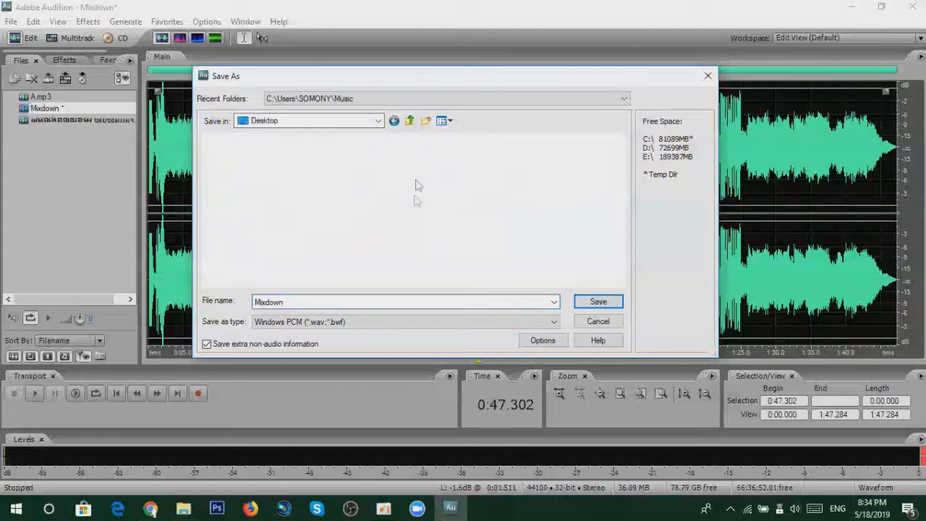
# Open the Somleng folder on the Desktop as the save location and name the mixdown file Su
pyautogui.scroll(-1, 440, 227)
pyautogui.scroll(1, 473, 224)
pyautogui.doubleClick(456, 175)
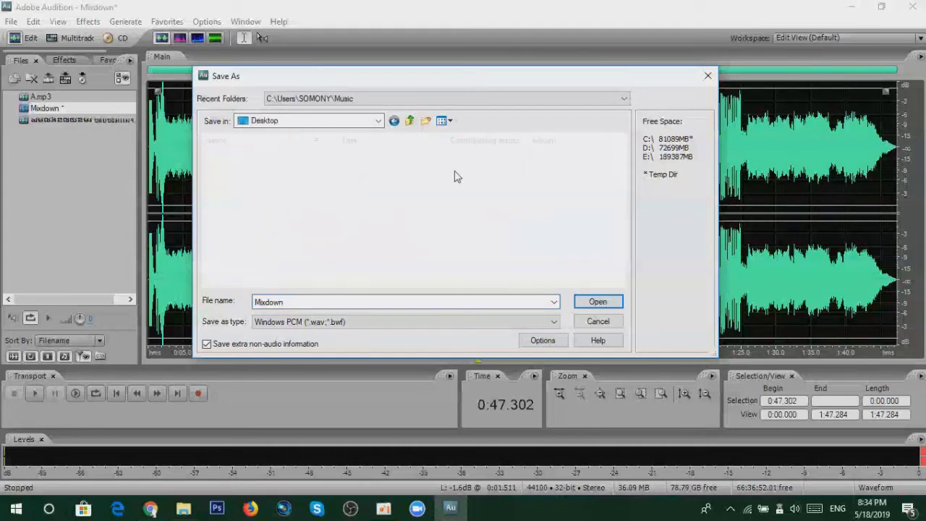
pyautogui.doubleClick(296, 302)
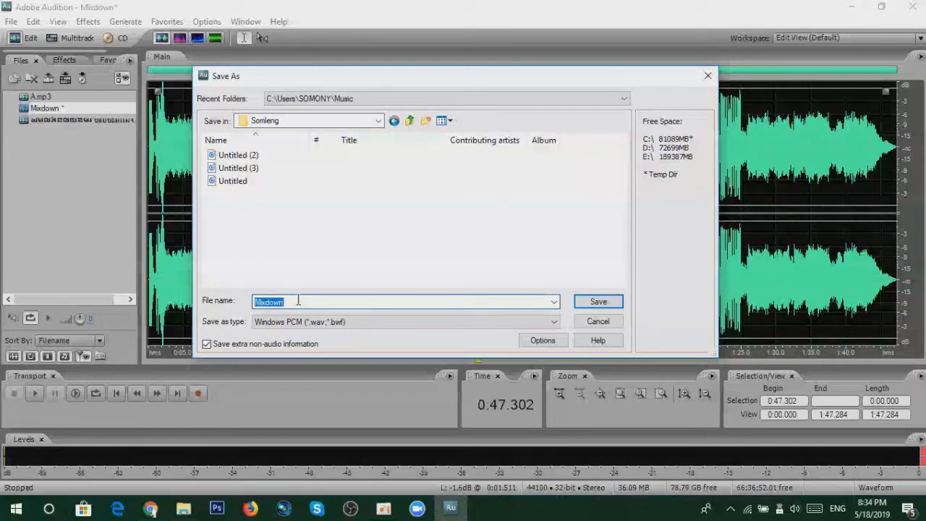
pyautogui.write('Su')
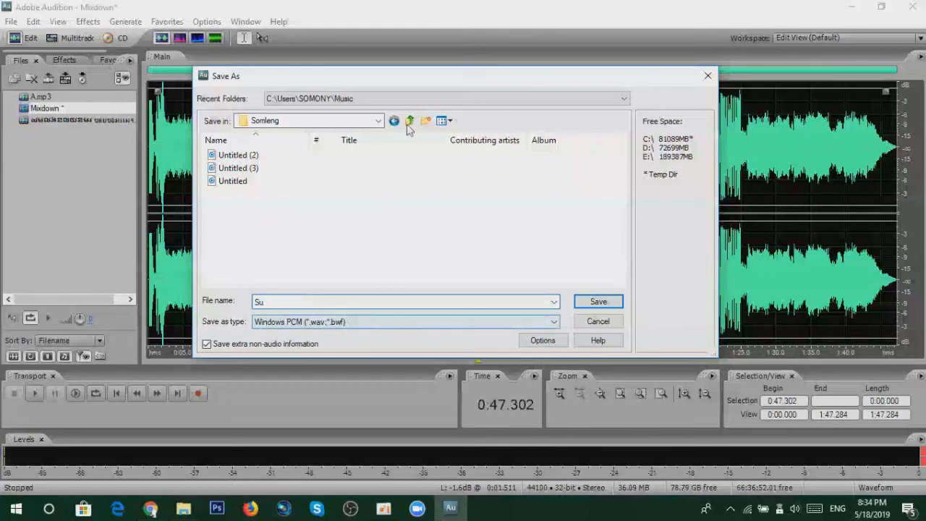
pyautogui.moveTo(412, 78); pyautogui.dragTo(425, 60)
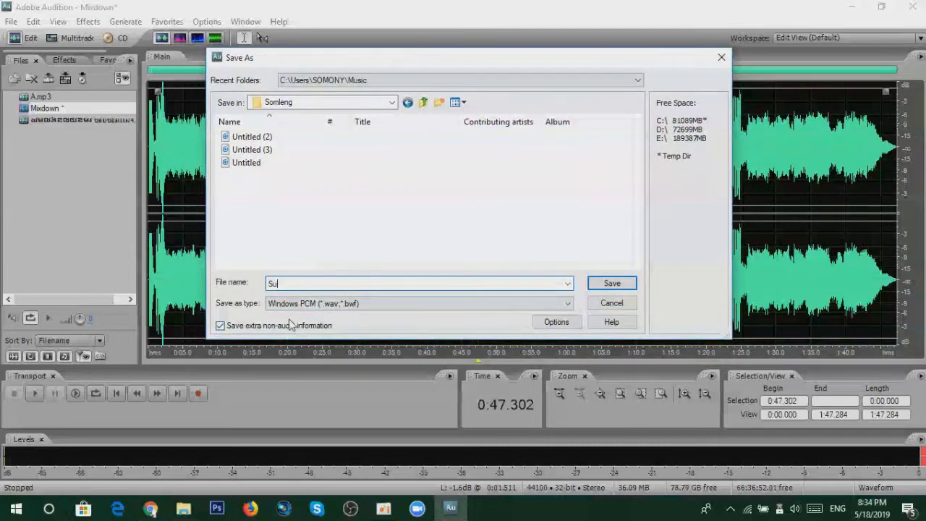
# Save the mixdown in mp3PRO (FhG) (*.mp3) format as Su.mp3 and accept the lower-fidelity format notice
pyautogui.click(382, 306)
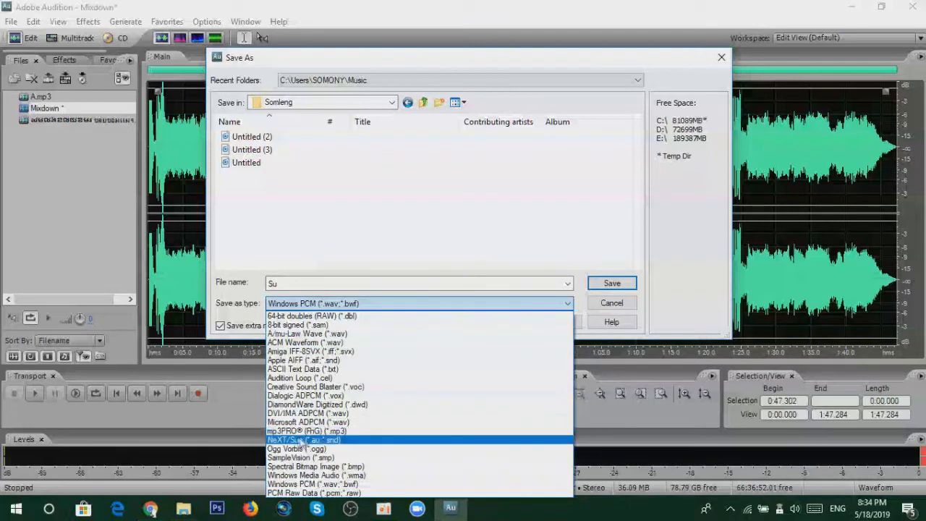
pyautogui.click(295, 432)
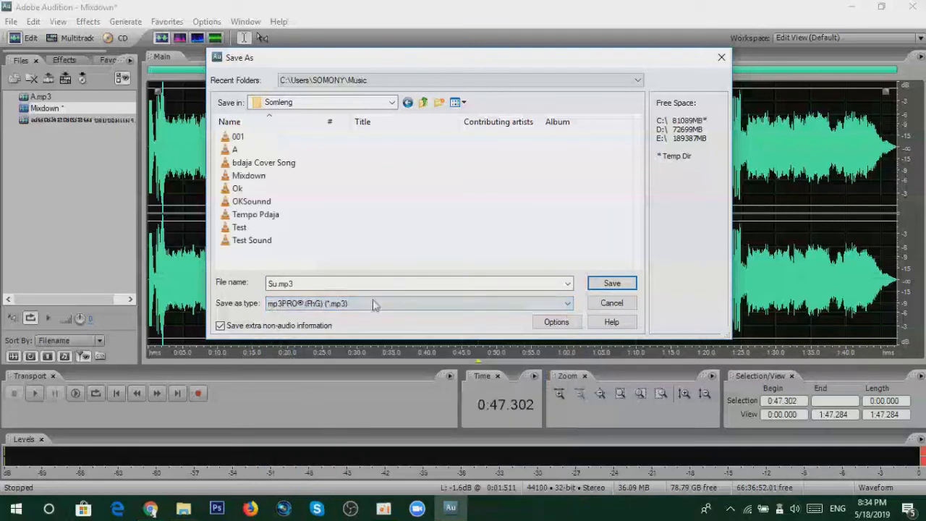
pyautogui.click(612, 283)
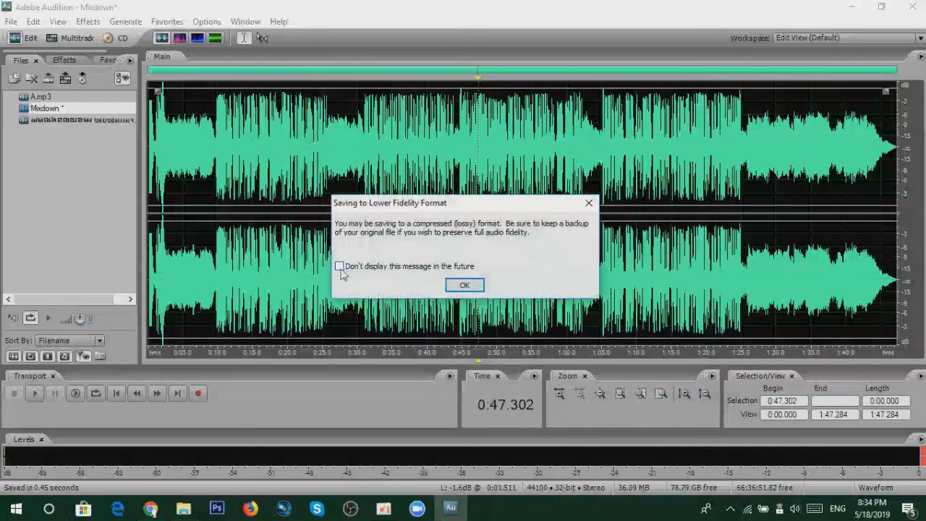
pyautogui.click(339, 267)
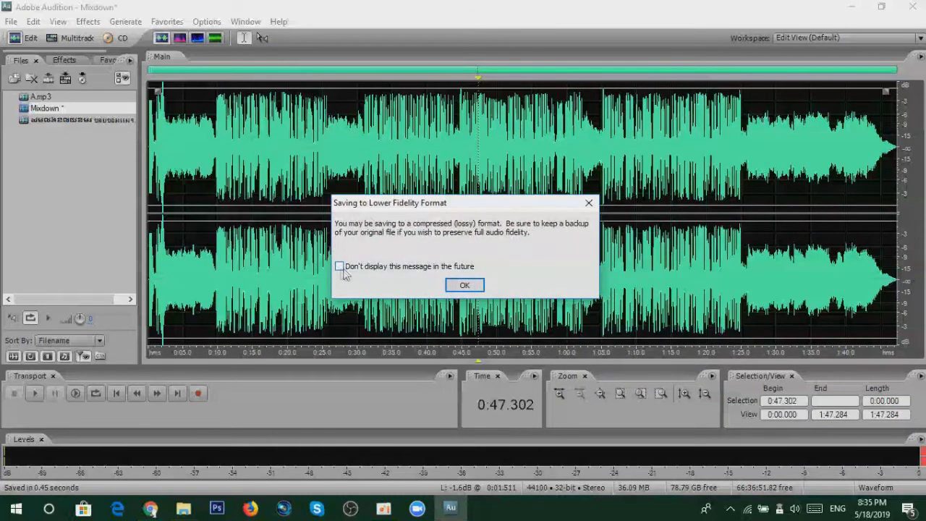
pyautogui.moveTo(395, 203); pyautogui.dragTo(373, 201)
pyautogui.click(317, 264)
pyautogui.click(451, 287)
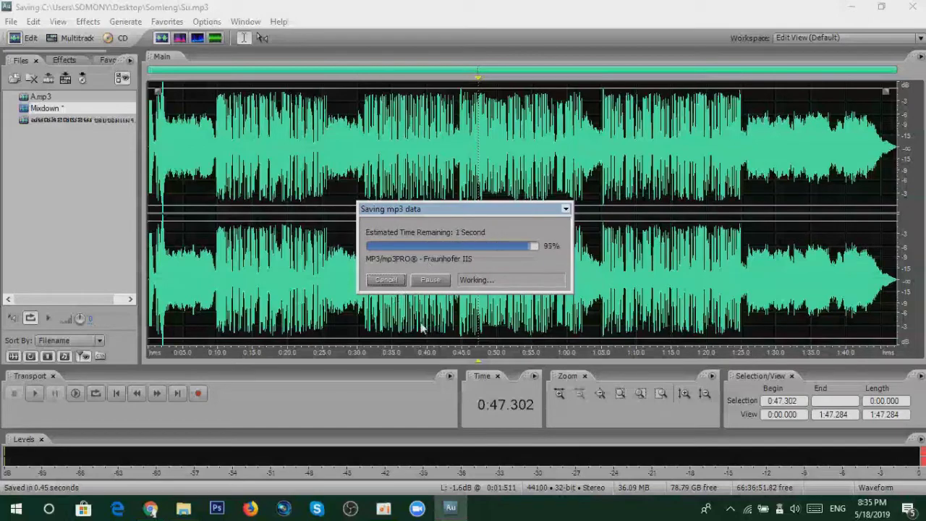
# Clear the open windows off the desktop, close the Downloads window, and open the Somleng folder maximized
pyautogui.click(851, 8)
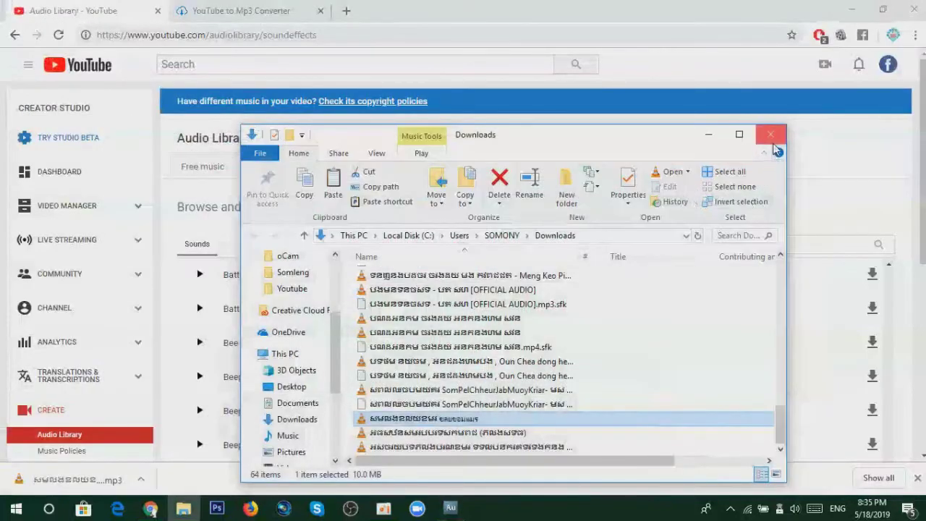
pyautogui.click(847, 10)
pyautogui.click(850, 8)
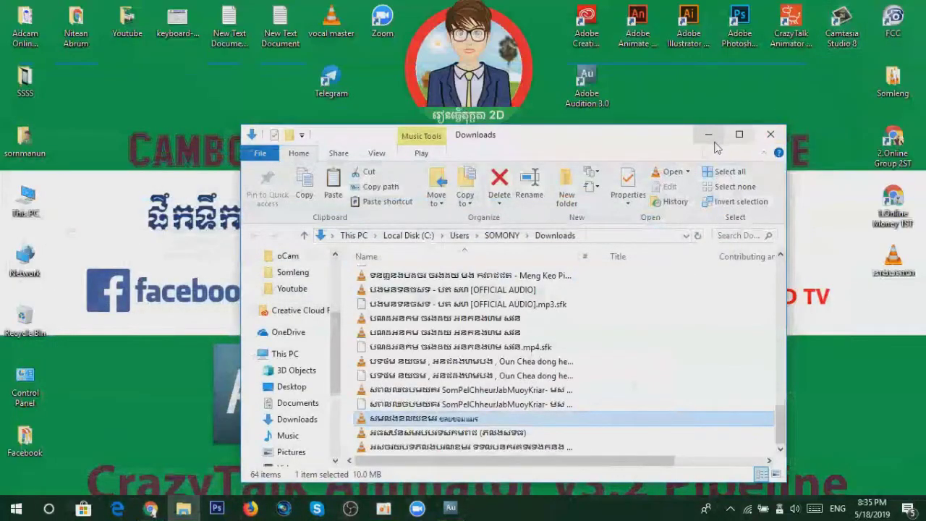
pyautogui.click(769, 134)
pyautogui.moveTo(904, 80)
pyautogui.mouseDown()
pyautogui.moveTo(868, 94)
pyautogui.moveTo(857, 114)
pyautogui.moveTo(902, 81)
pyautogui.mouseUp()
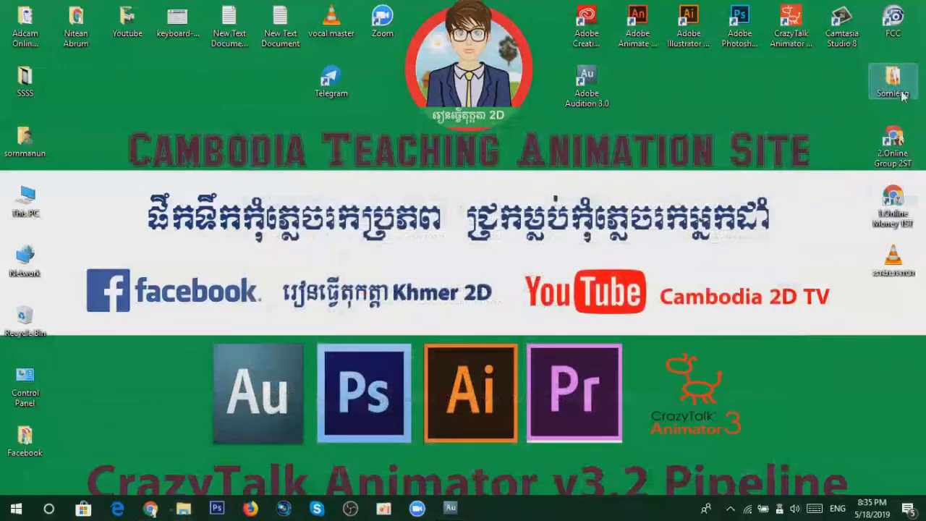
pyautogui.doubleClick(902, 81)
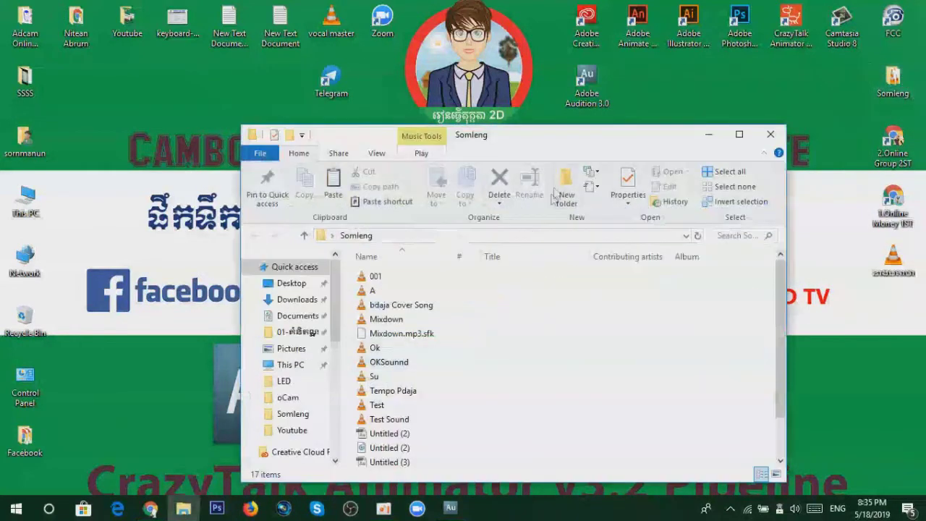
pyautogui.doubleClick(567, 138)
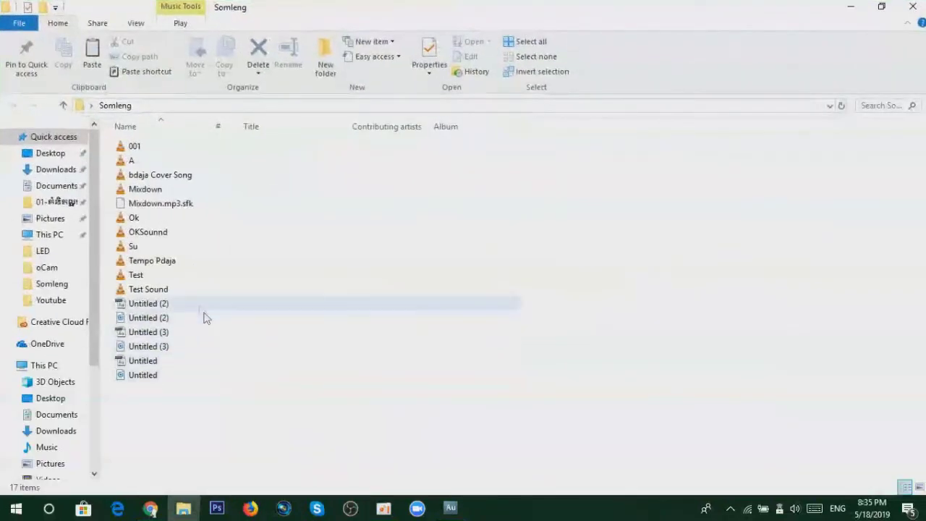
# Play the saved Su file in VLC media player to check the mixdown, and close the player
pyautogui.click(133, 249)
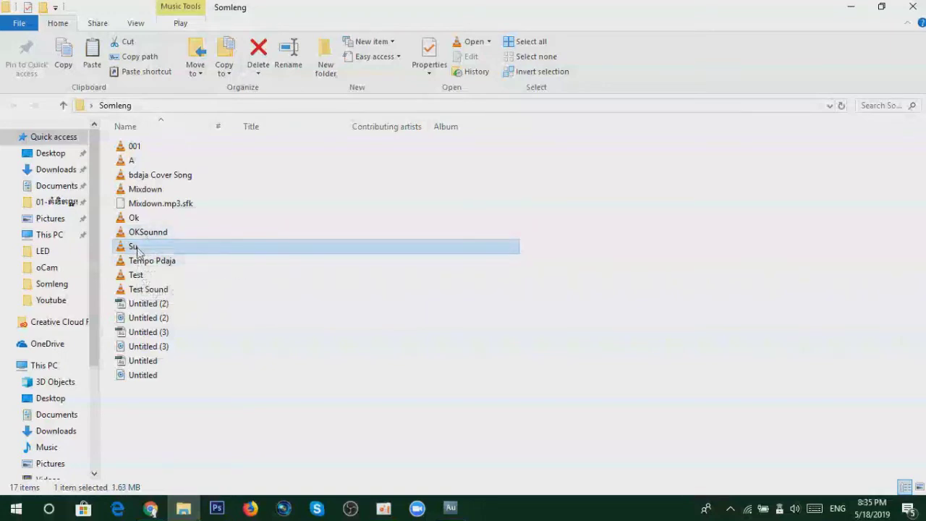
pyautogui.doubleClick(138, 248)
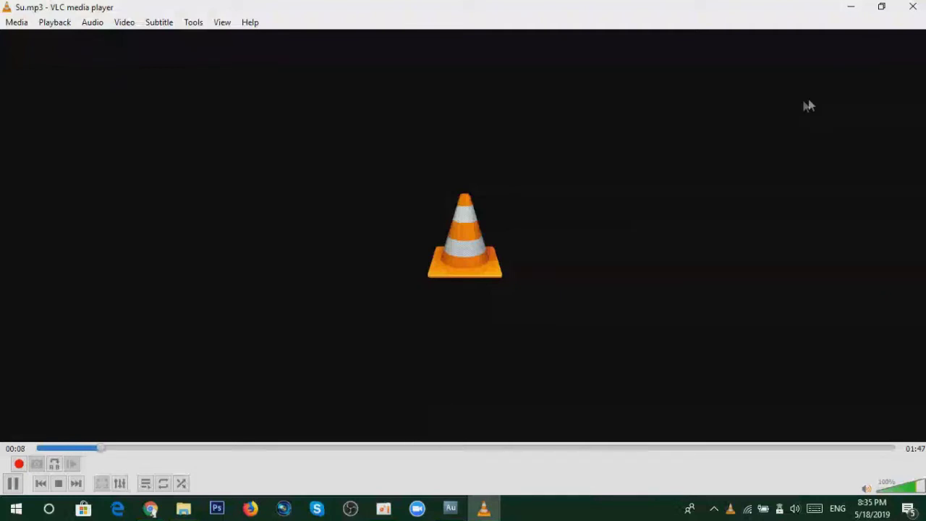
pyautogui.click(912, 7)
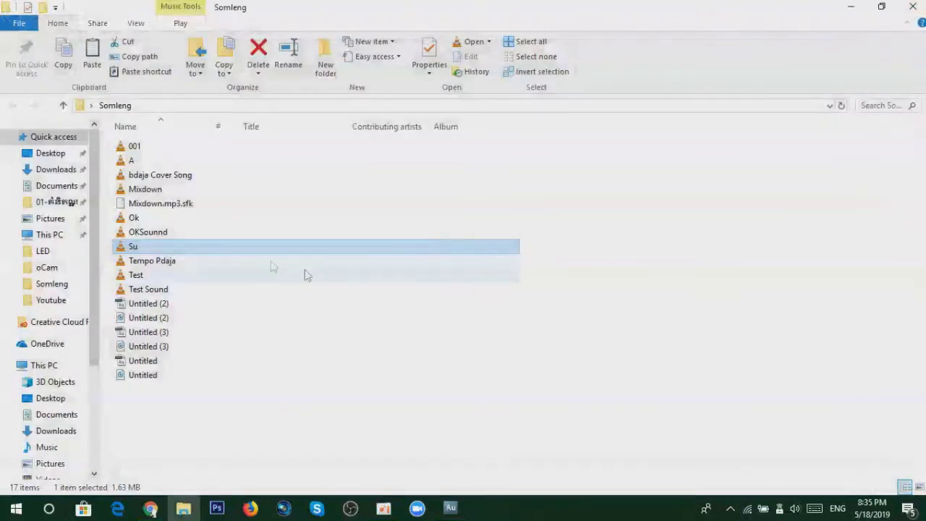
# Compare the Su and OKSounnd files, play OKSounnd through to its end in VLC, and close the player
pyautogui.click(136, 233)
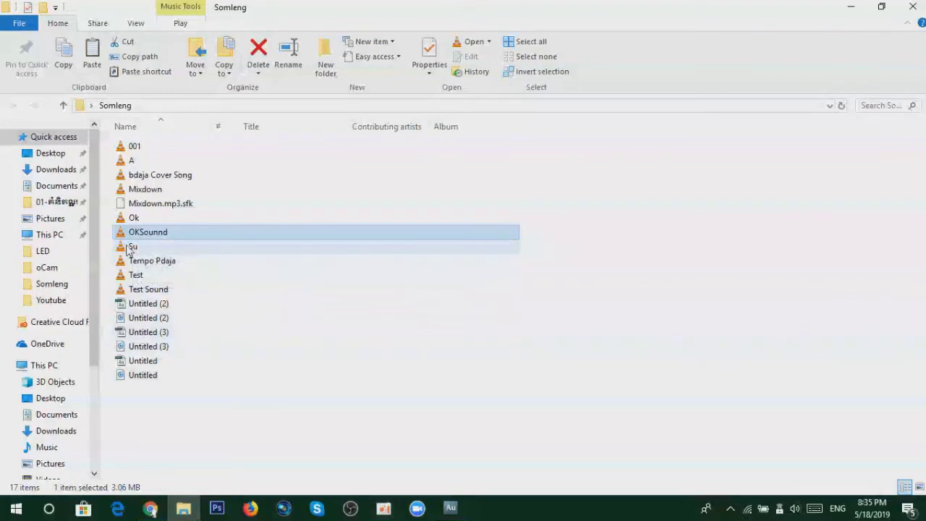
pyautogui.click(141, 247)
pyautogui.click(155, 234)
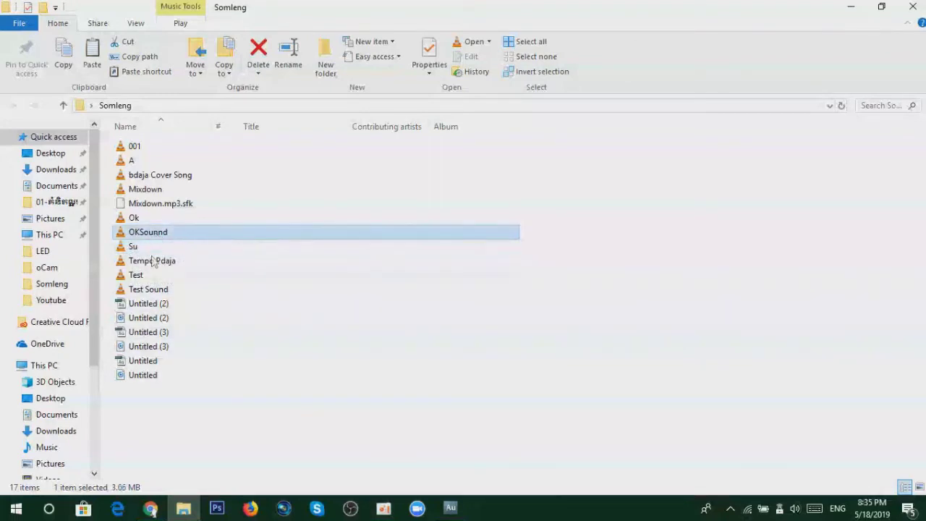
pyautogui.moveTo(144, 239)
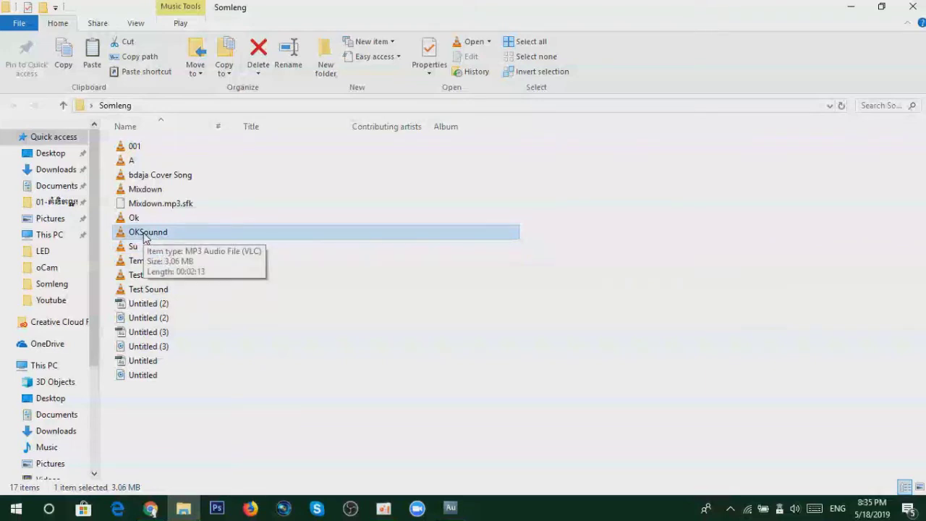
pyautogui.doubleClick(149, 231)
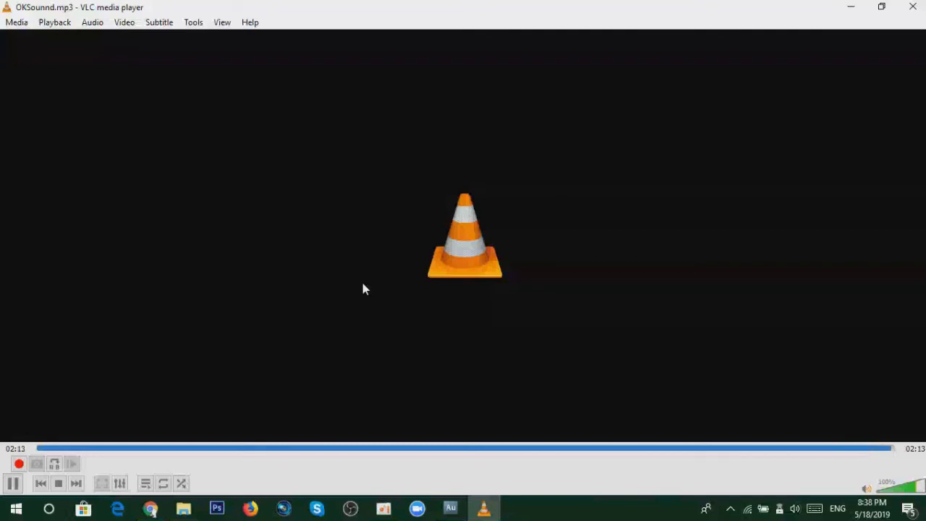
pyautogui.click(913, 7)
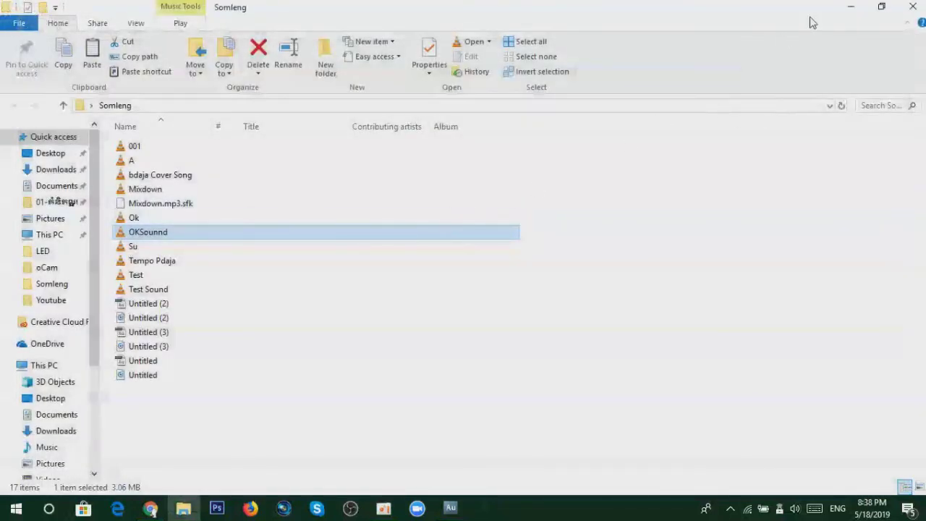
# Switch back to Adobe Audition, return the Su.mp3 cursor to the start, and view the A.mp3 waveform
pyautogui.click(864, 7)
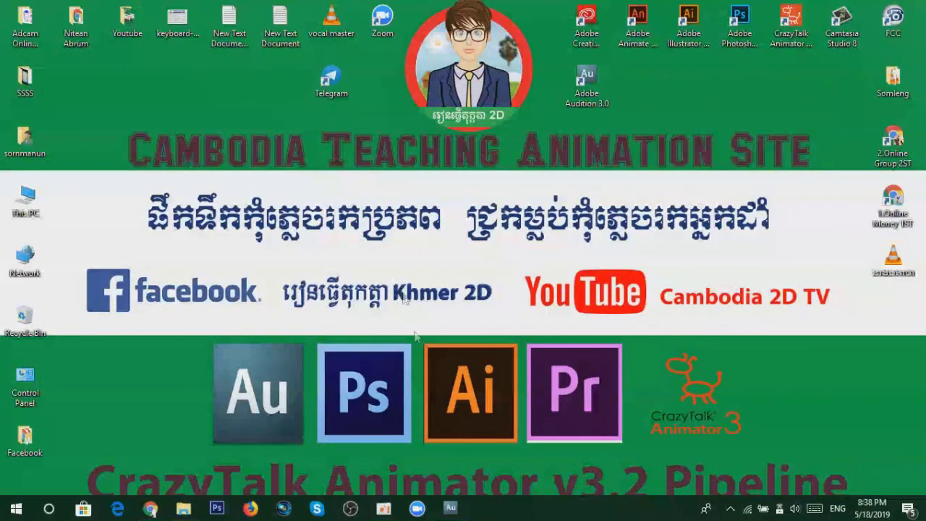
pyautogui.click(450, 508)
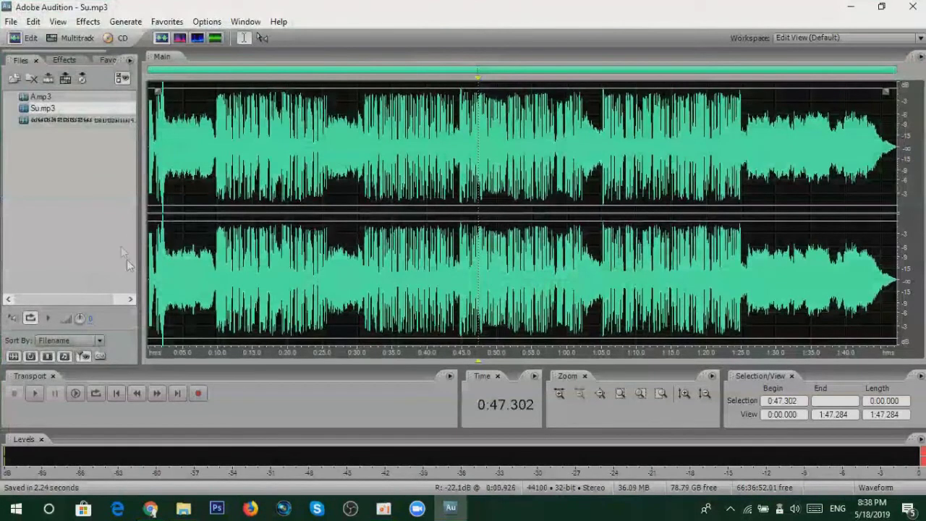
pyautogui.click(152, 231)
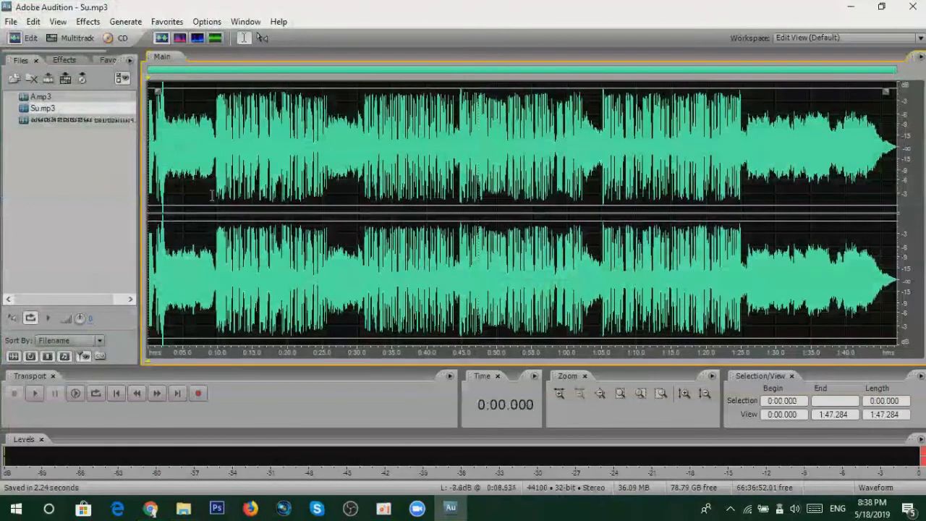
pyautogui.doubleClick(40, 97)
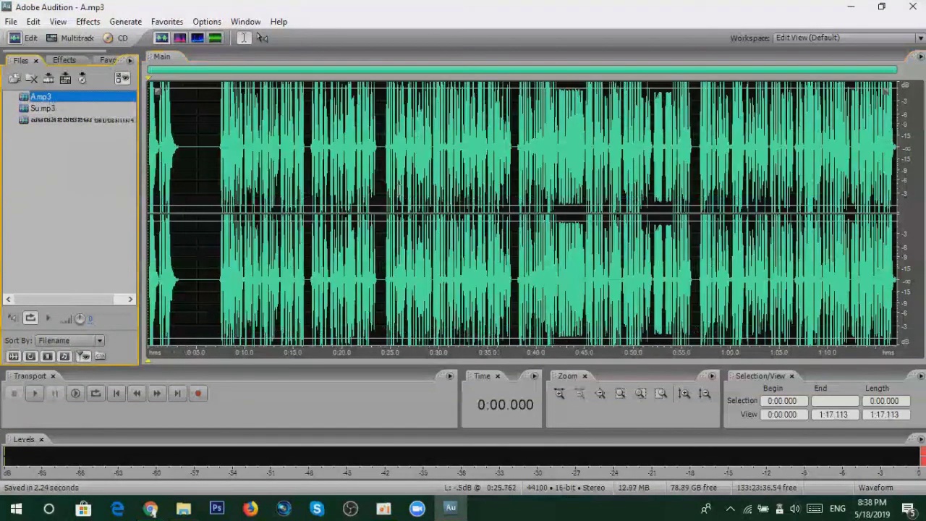
pyautogui.scroll(2, 336, 217)
pyautogui.scroll(-2, 335, 217)
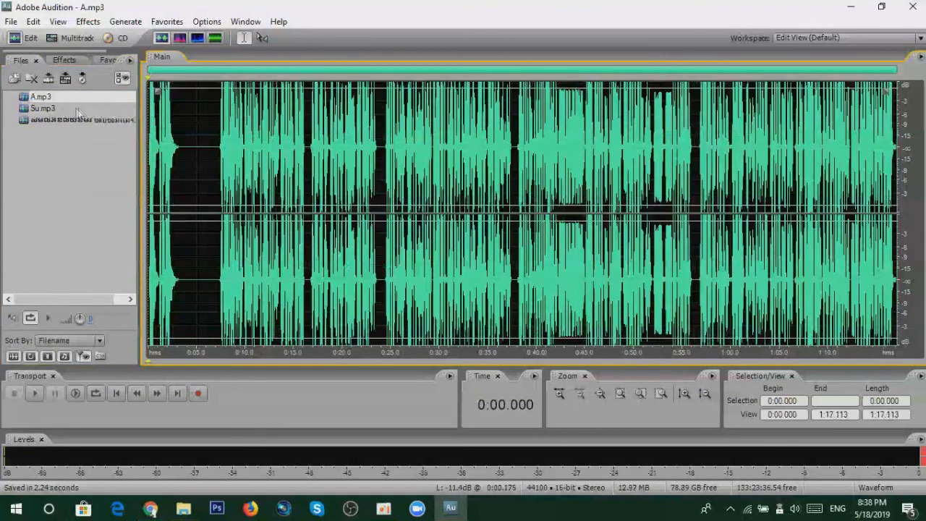
# Return to the multitrack session and delete the music clip from Track 2 and the last voice clip from Track 1
pyautogui.click(73, 40)
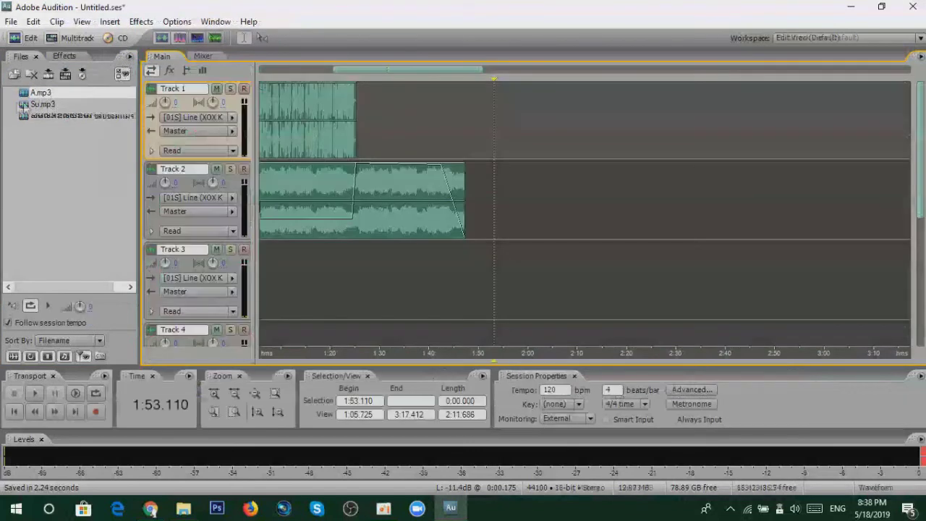
pyautogui.click(426, 210)
pyautogui.press('Delete')
pyautogui.click(322, 138)
pyautogui.press('Delete')
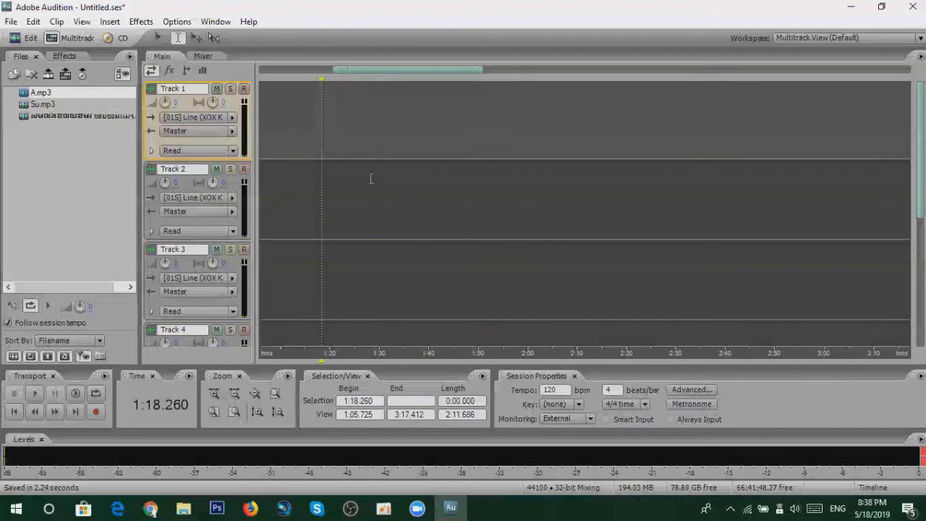
# Delete the remaining voice clips near the beginning of Track 1 to empty the session
pyautogui.moveTo(387, 73); pyautogui.dragTo(312, 70)
pyautogui.hotkey('ctrl', 'a')
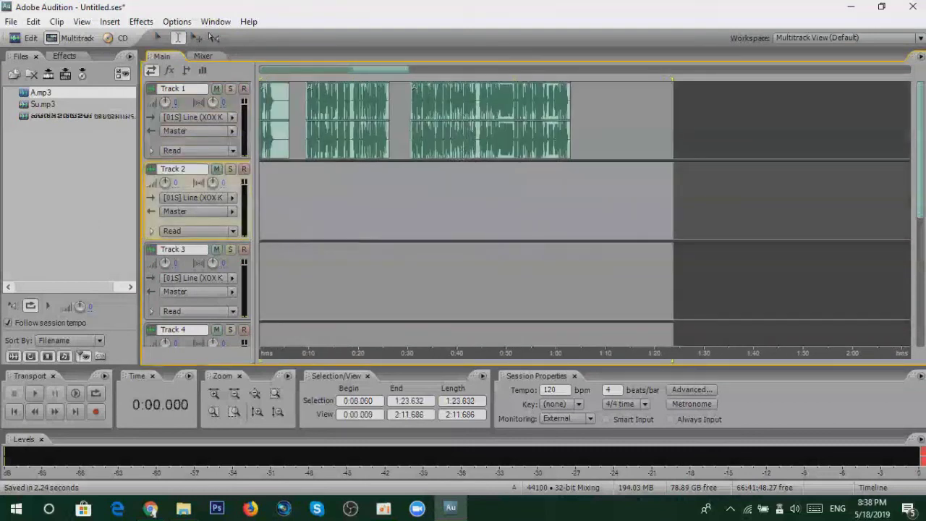
pyautogui.click(457, 141)
pyautogui.press('Delete')
pyautogui.click(358, 123)
pyautogui.press('Delete')
pyautogui.click(264, 122)
pyautogui.press('Delete')
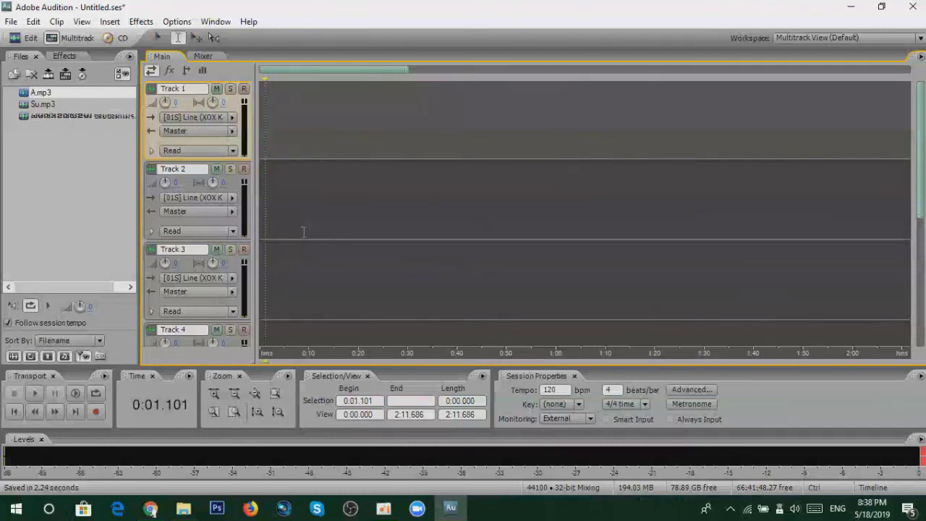
# Close Adobe Audition
pyautogui.scroll(-6, 304, 231)
pyautogui.scroll(-2, 304, 231)
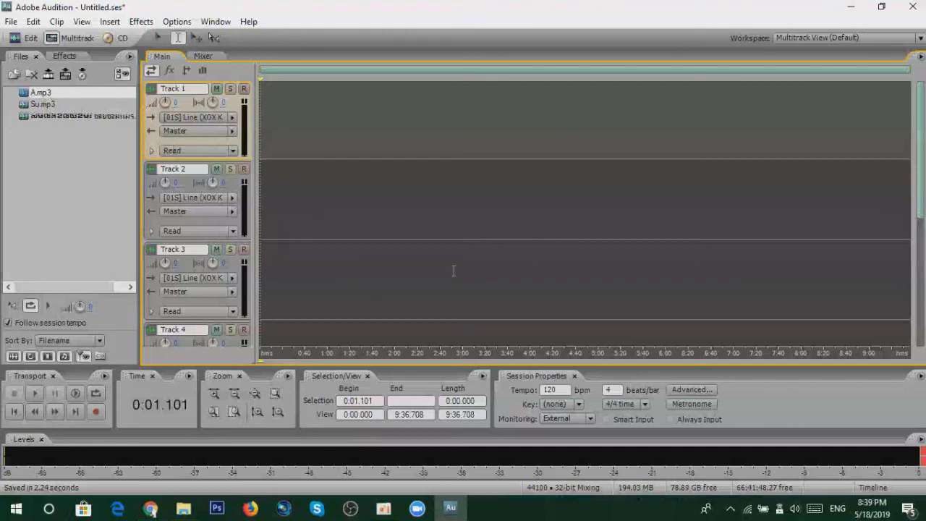
pyautogui.click(912, 7)
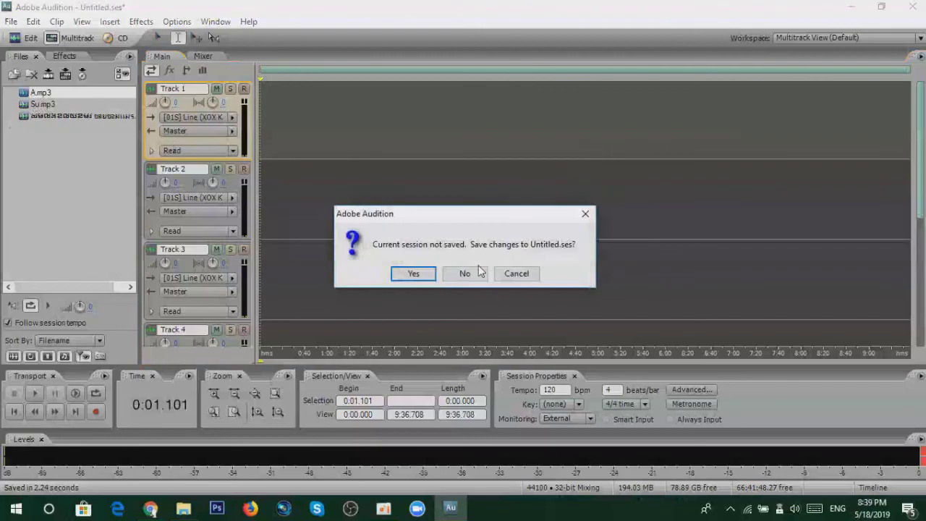